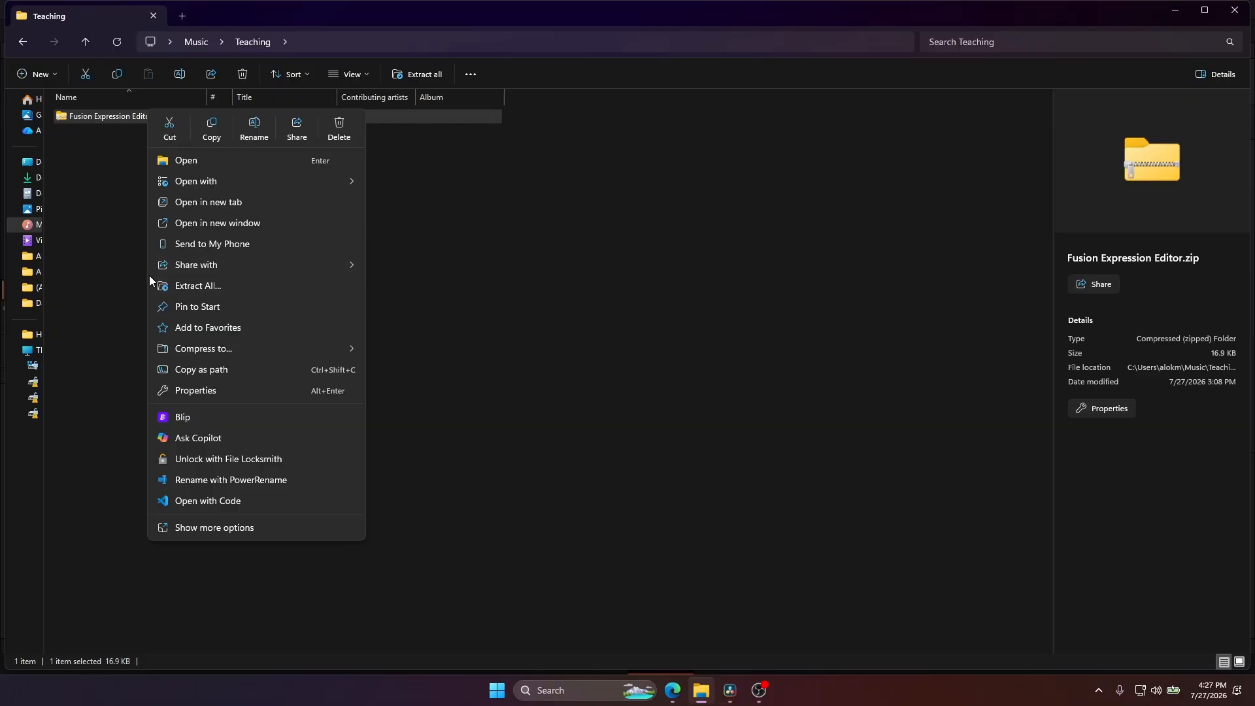
# Extract Fusion Expression Editor.zip to the proposed folder inside Teaching and open the extracted folder.
pyautogui.click(171, 285)
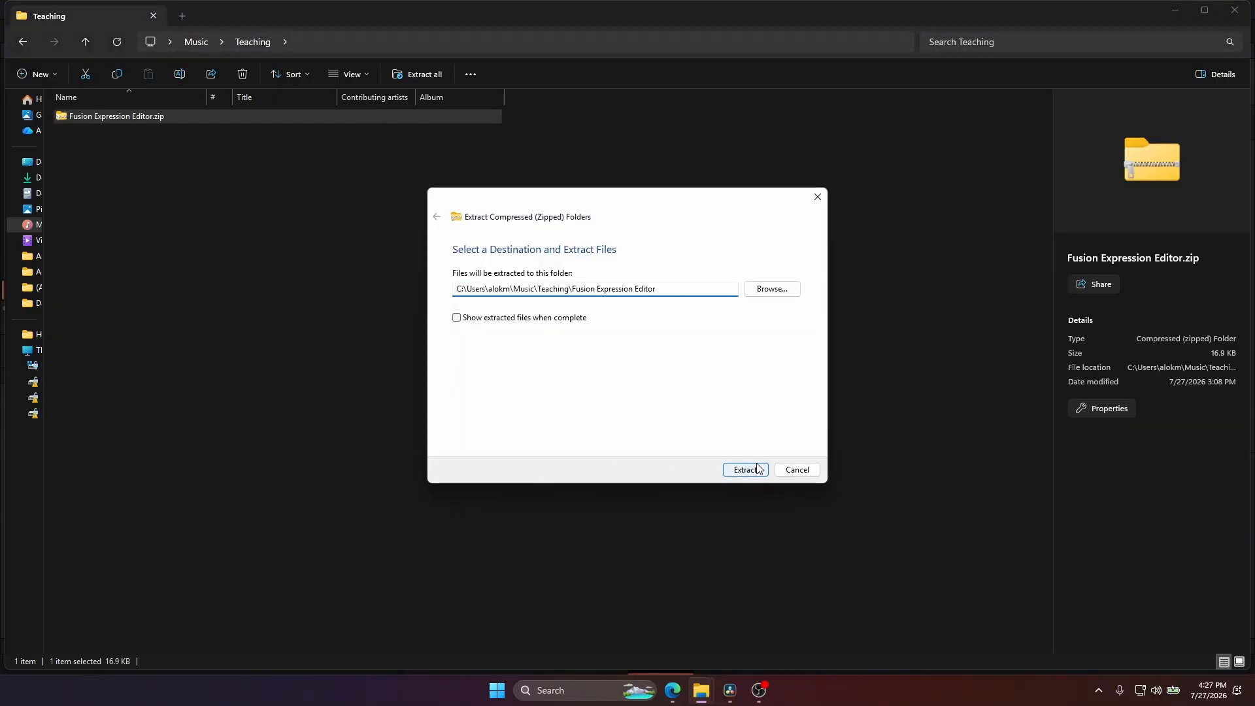
pyautogui.click(759, 468)
pyautogui.click(115, 117)
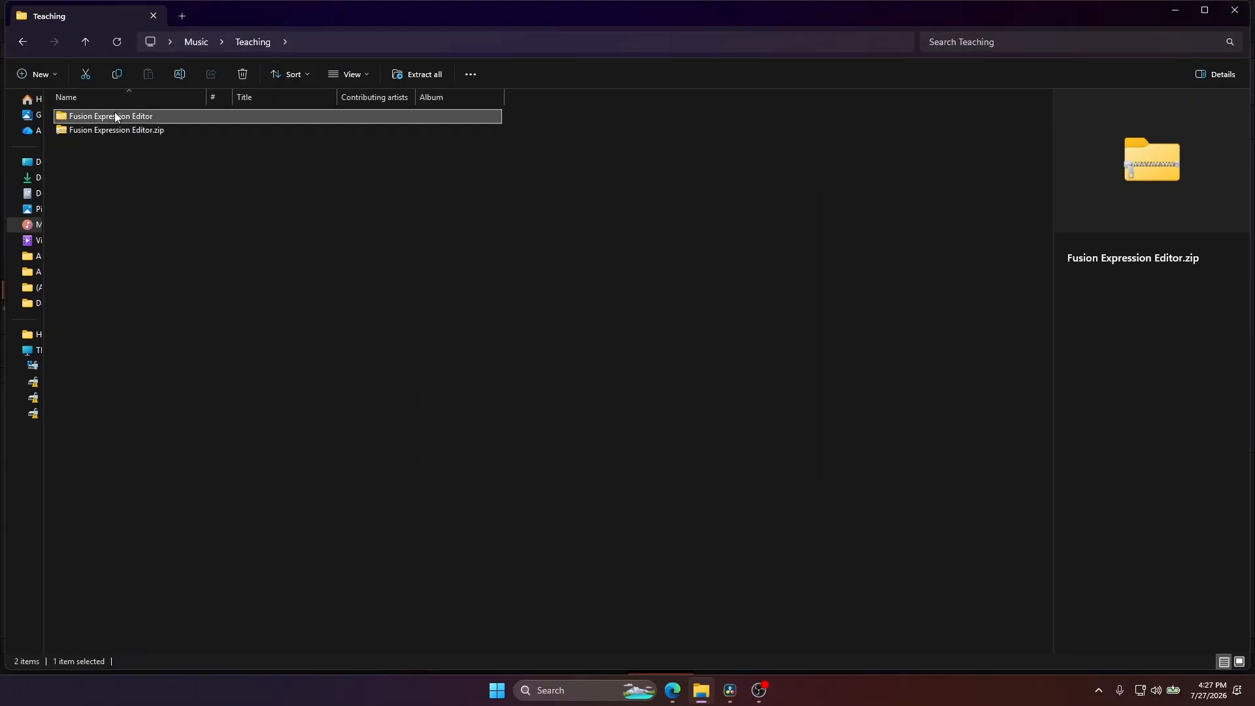
pyautogui.doubleClick(115, 117)
# Open README.html from the extracted folder and look through its key features and installation instructions.
pyautogui.click(195, 128)
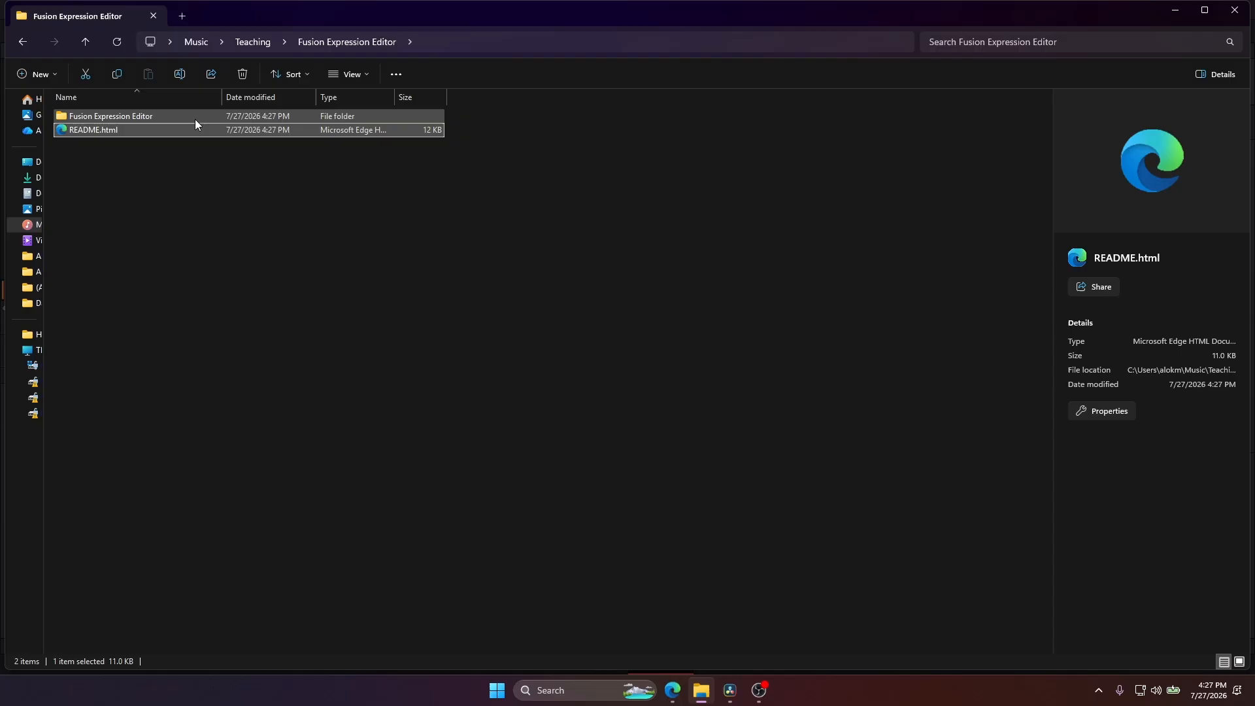
pyautogui.doubleClick(107, 131)
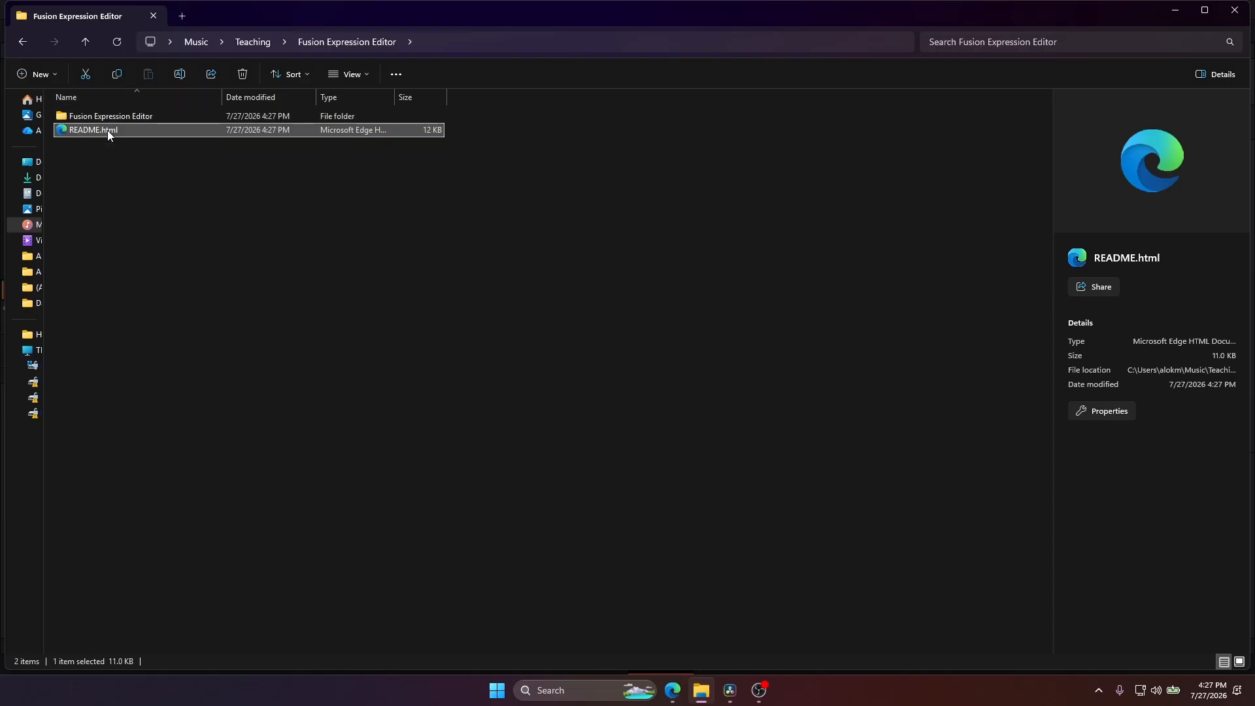
pyautogui.scroll(-15, 555, 467)
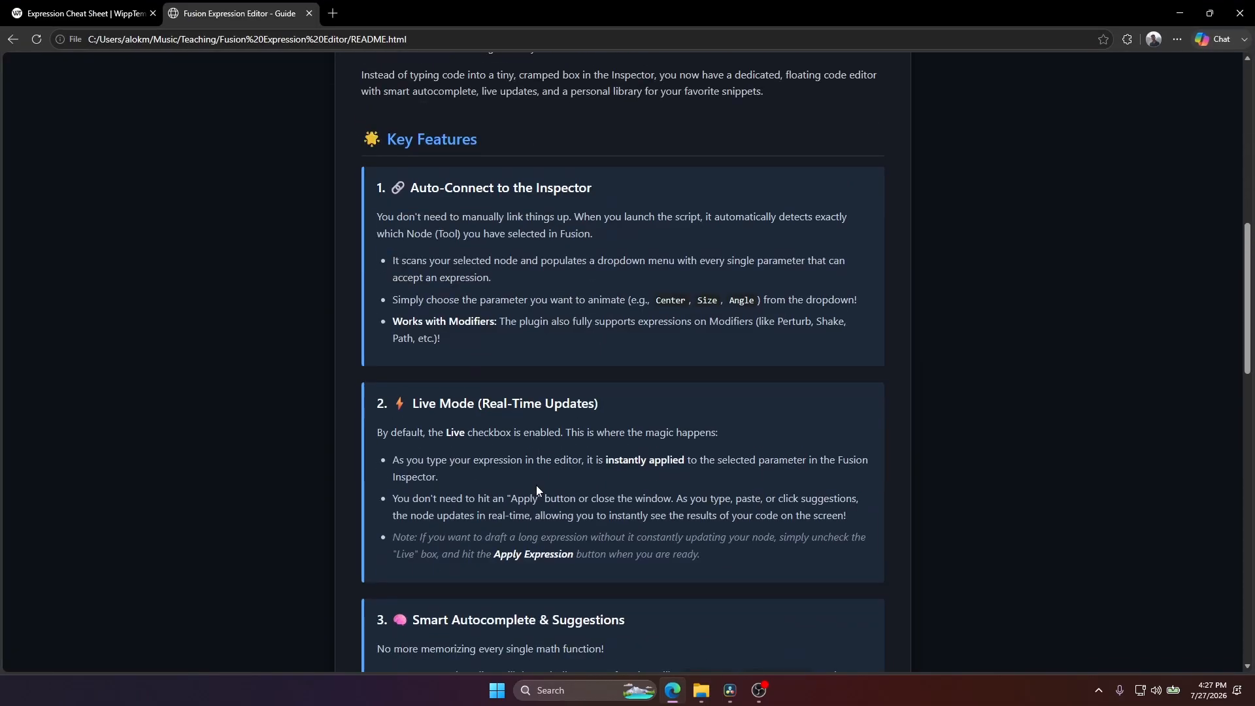
pyautogui.scroll(-4, 569, 481)
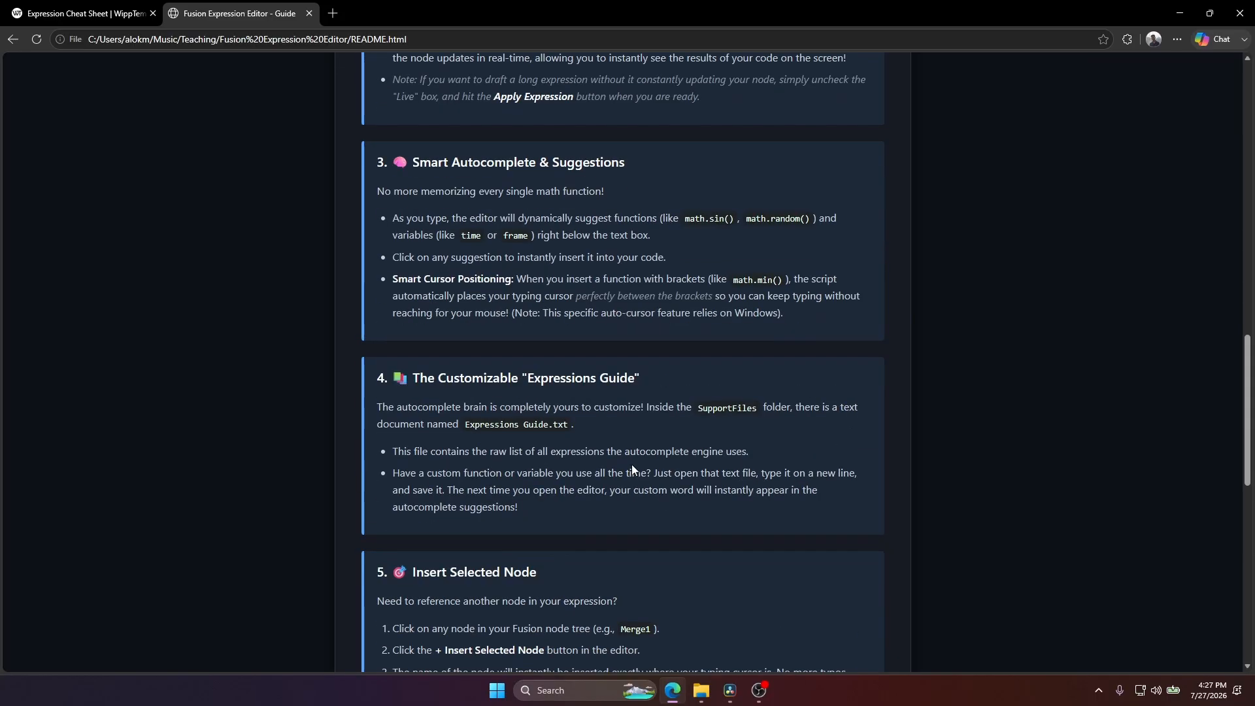
pyautogui.scroll(5, 632, 464)
pyautogui.scroll(13, 628, 458)
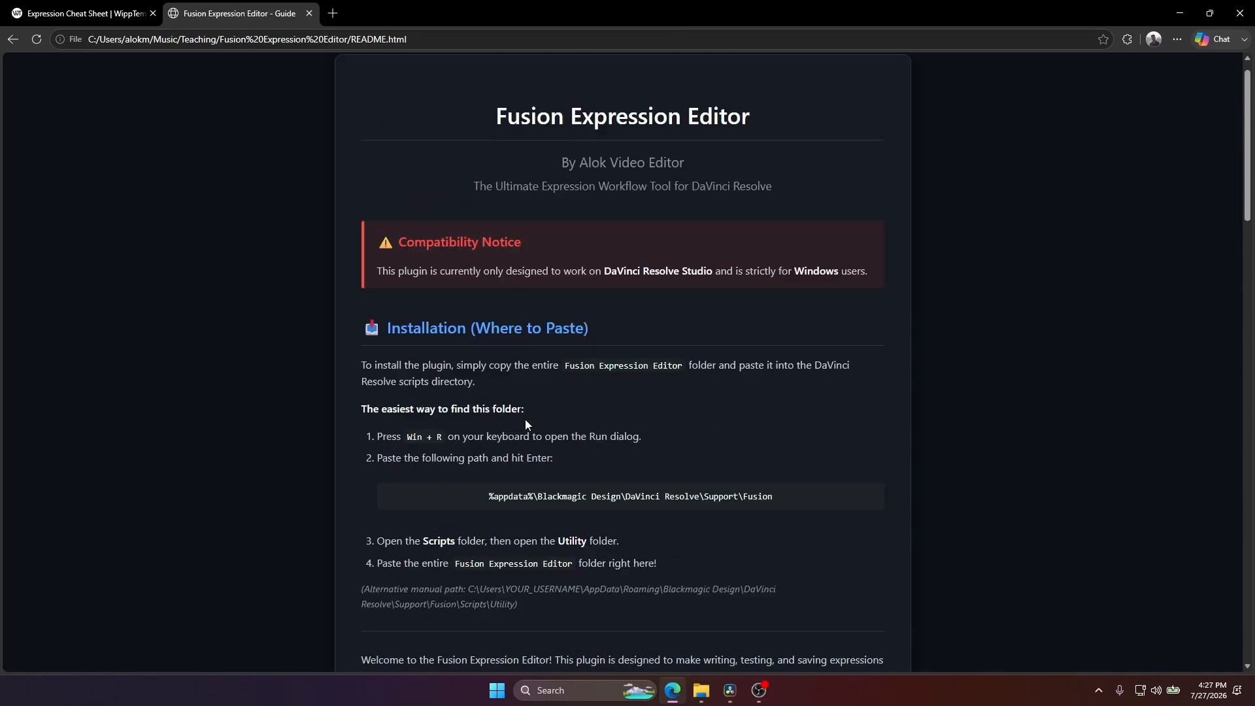
pyautogui.scroll(-2, 711, 435)
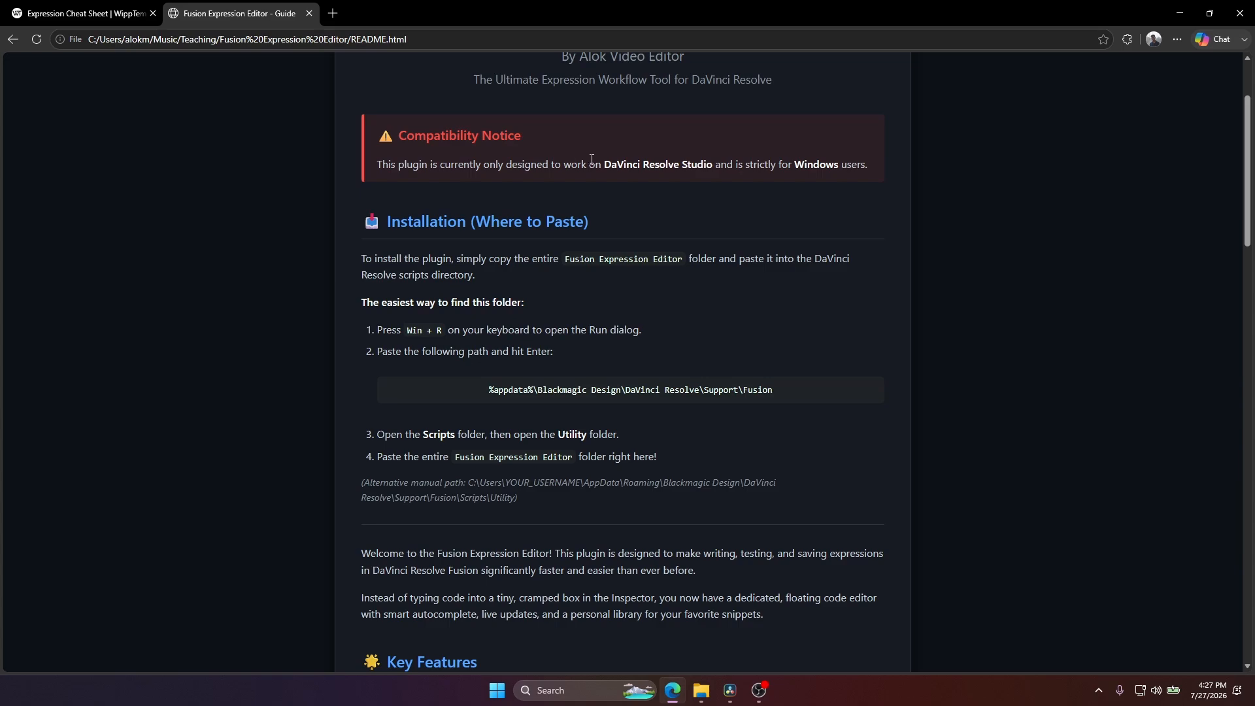
# Copy the path %appdata%\Blackmagic Design\DaVinci Resolve\Support\Fusion from the README and open that folder through the Run dialog.
pyautogui.moveTo(591, 163); pyautogui.dragTo(863, 163)
pyautogui.tripleClick(749, 398)
pyautogui.hotkey('ctrl', 'c')
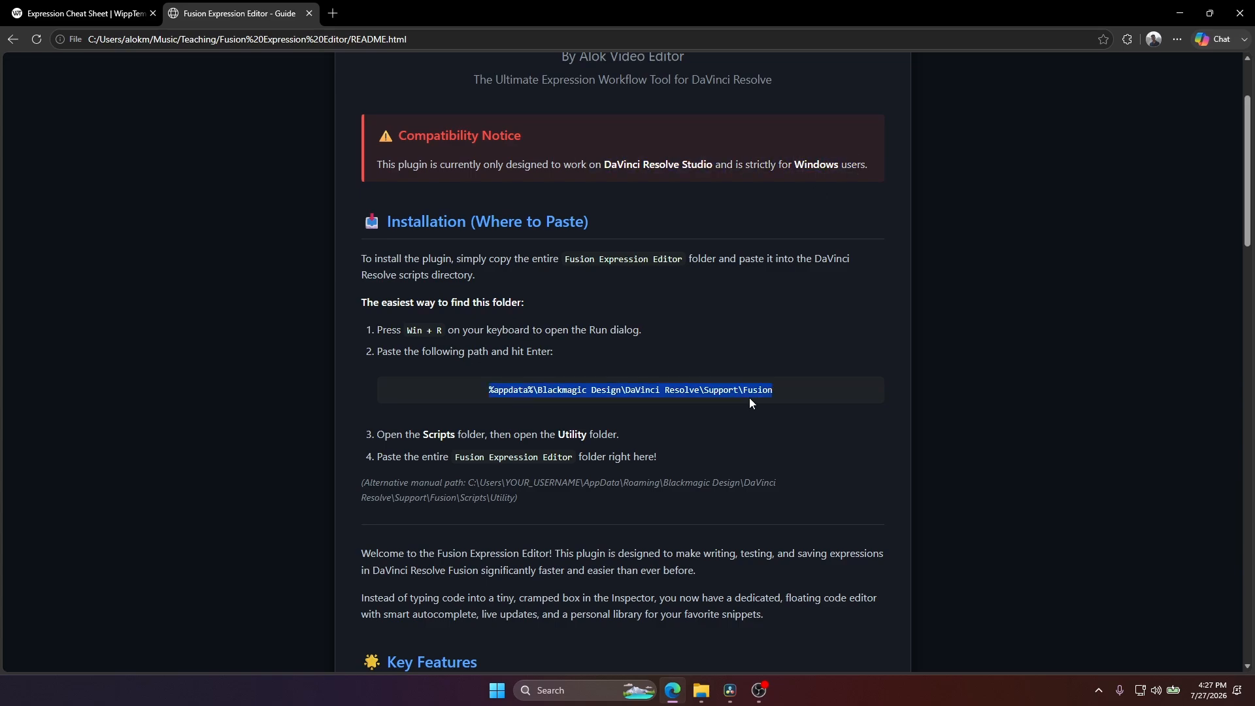
pyautogui.moveTo(733, 519); pyautogui.dragTo(717, 516)
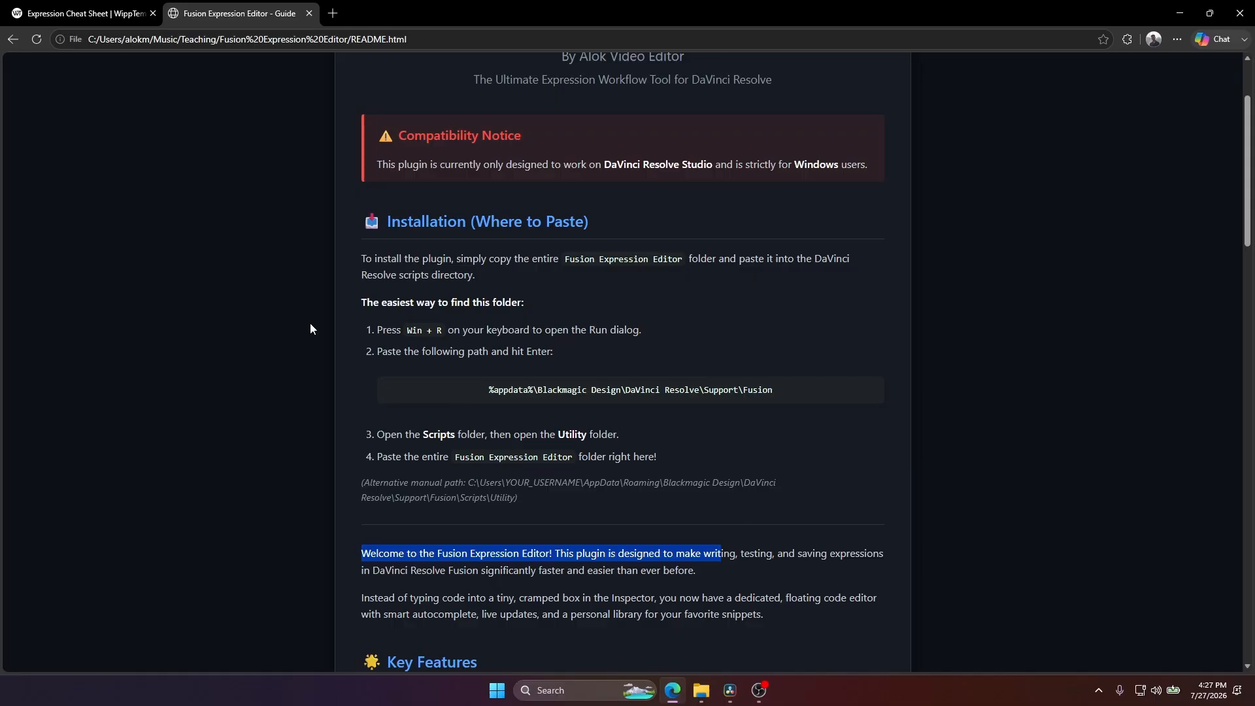
pyautogui.moveTo(408, 329); pyautogui.dragTo(437, 336)
pyautogui.press('super+r')
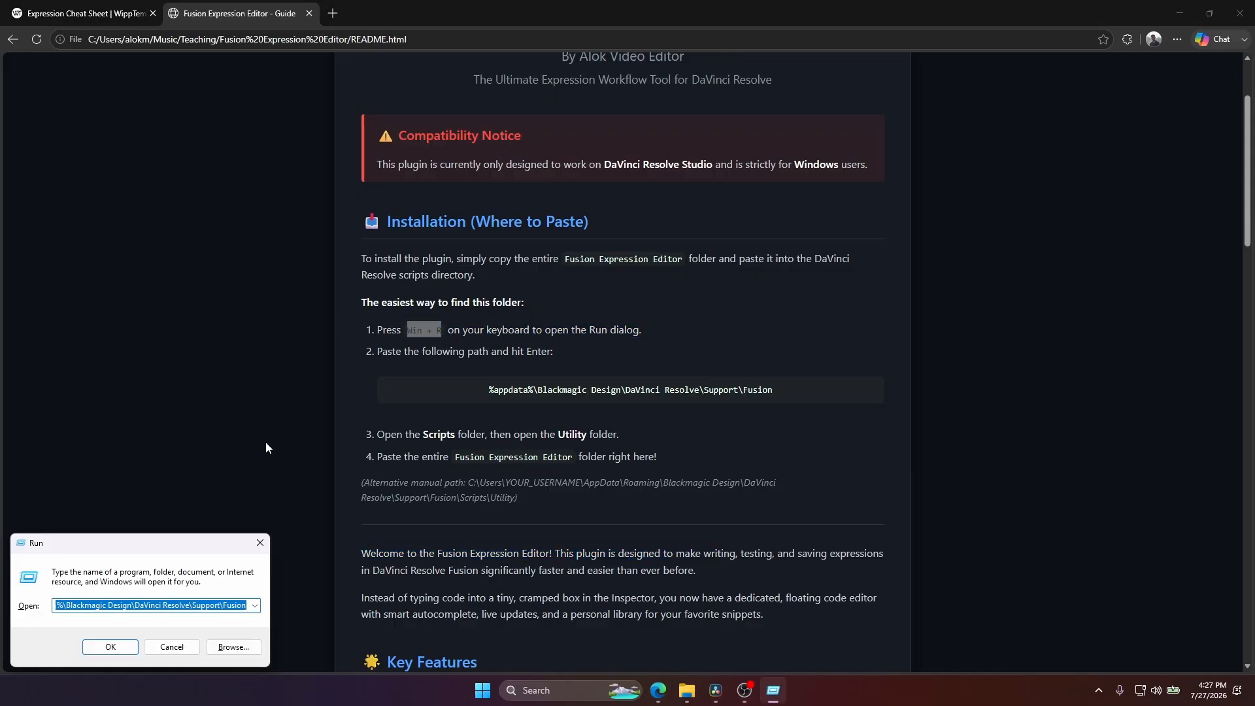
pyautogui.hotkey('ctrl', 'v')
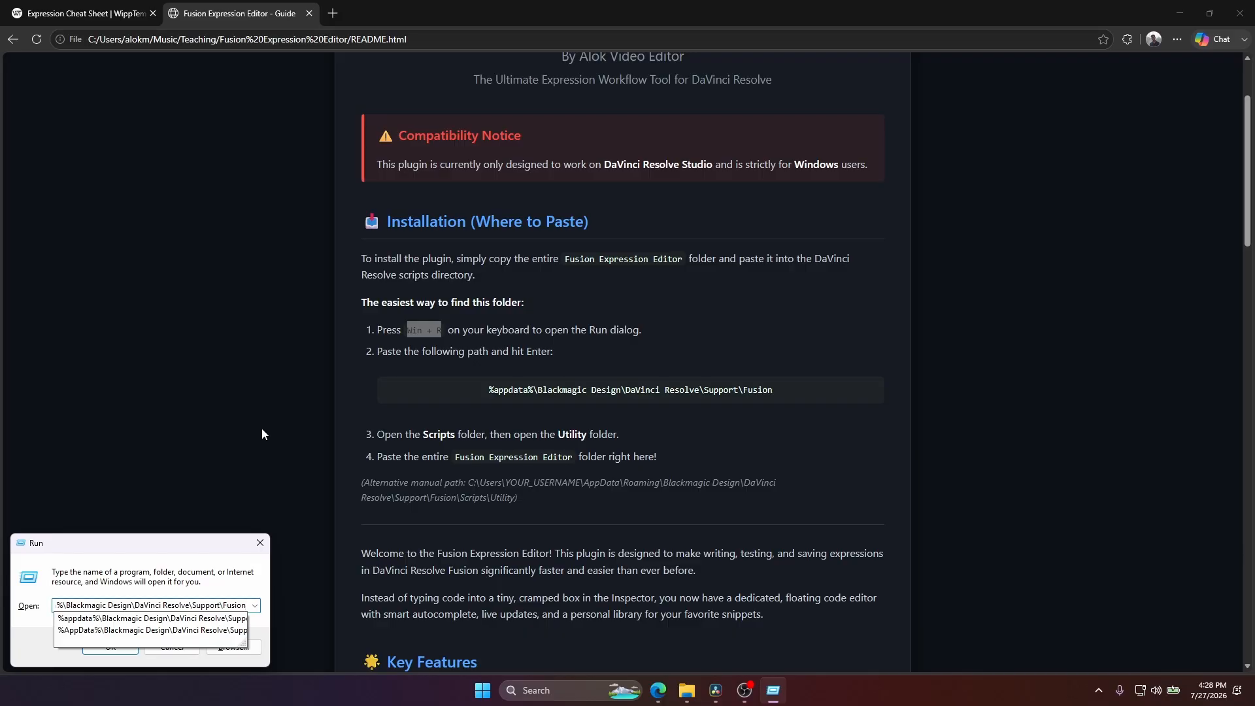
pyautogui.press('Return')
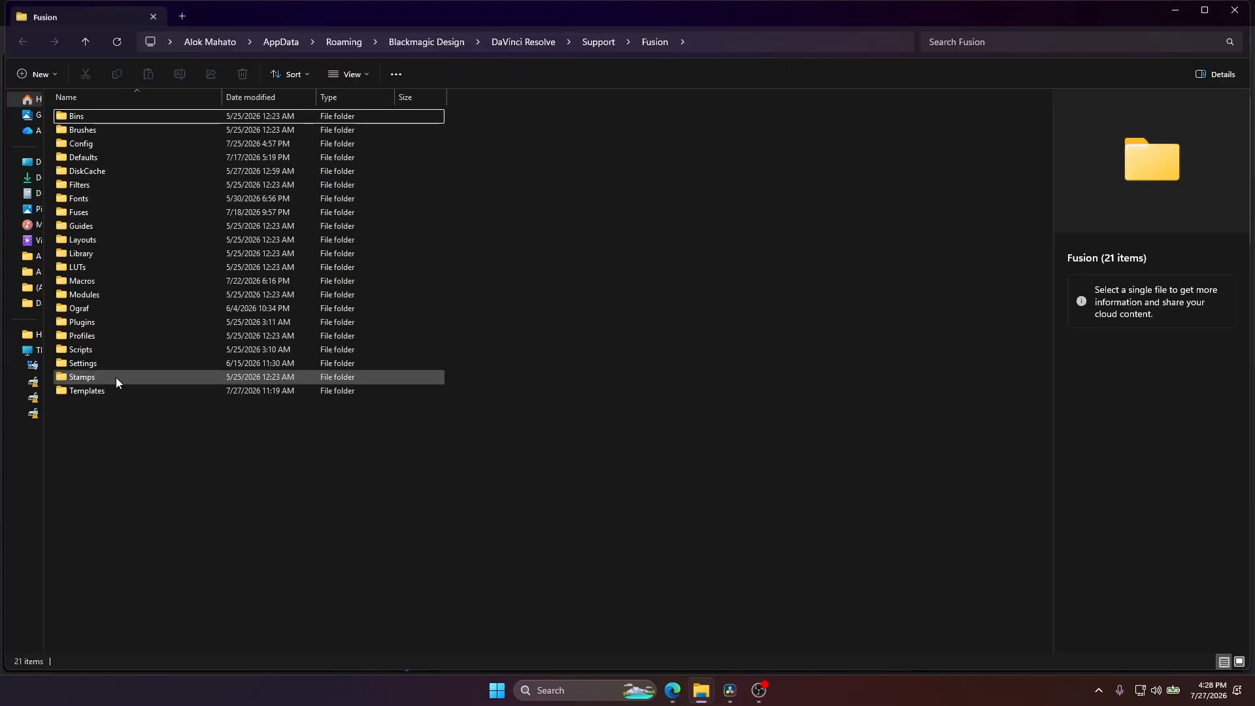
# Copy the extracted Fusion Expression Editor folder into the Scripts\Utility folder and put away the File Explorer windows.
pyautogui.doubleClick(84, 351)
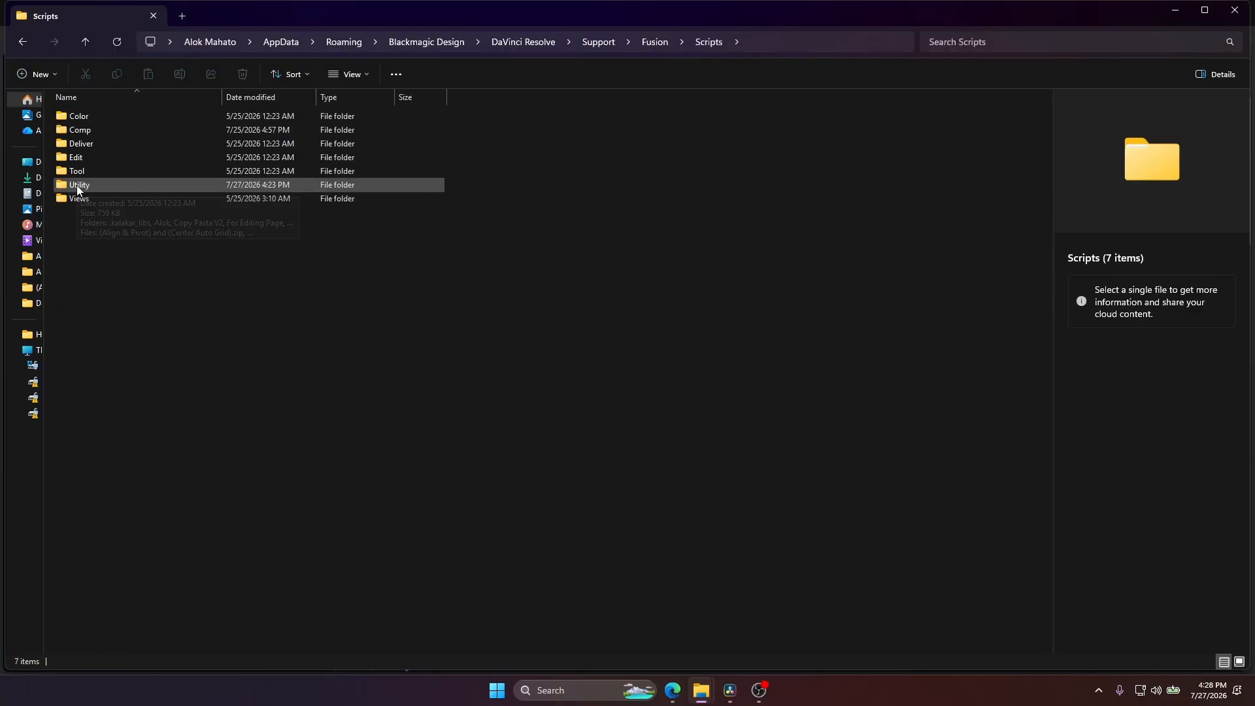
pyautogui.doubleClick(76, 186)
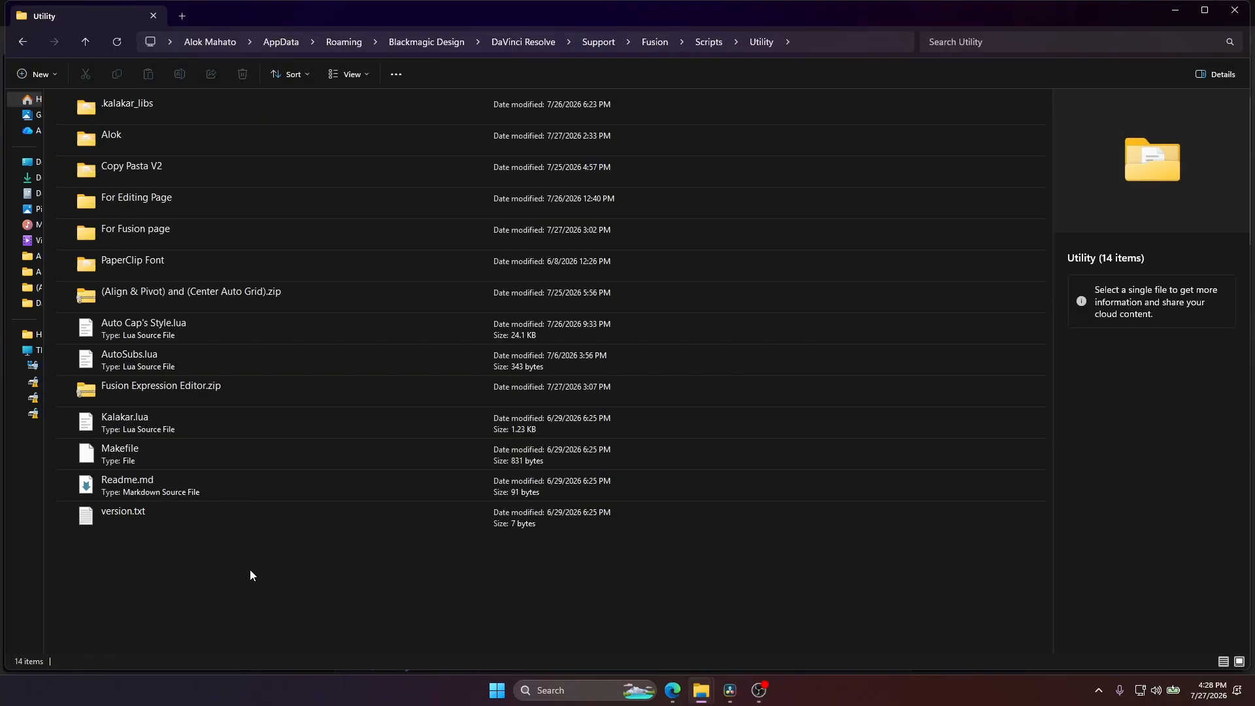
pyautogui.moveTo(712, 693)
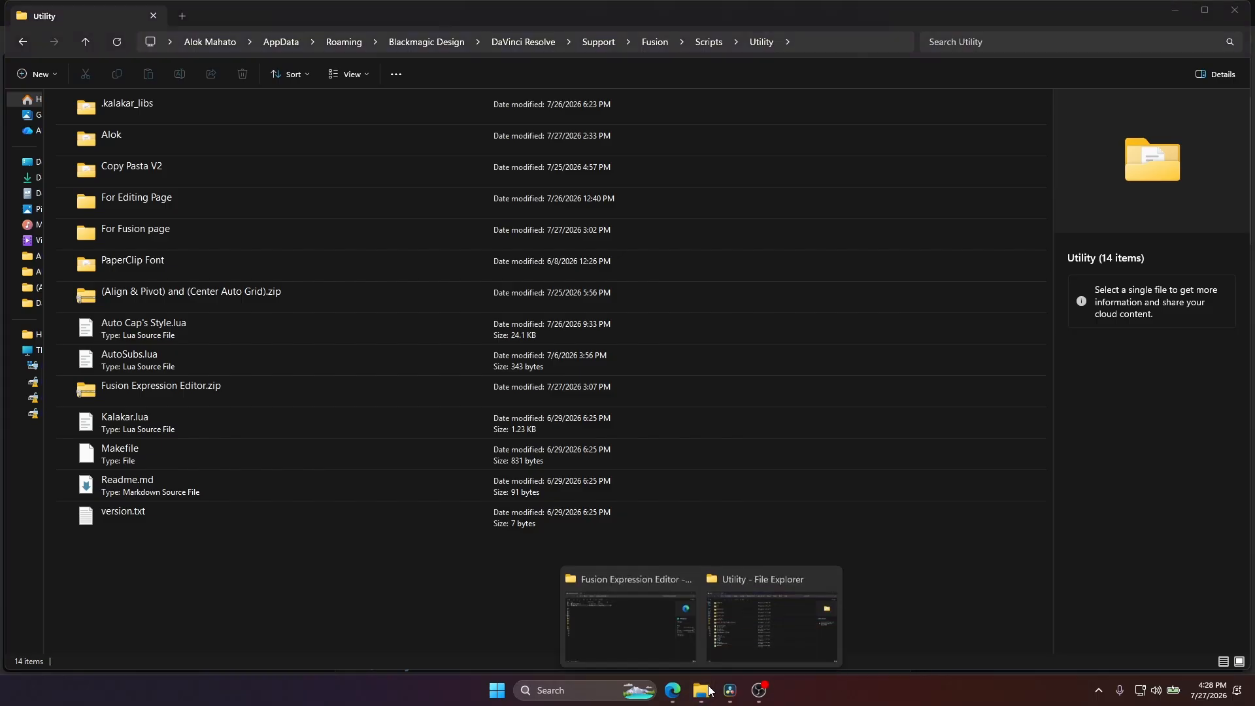
pyautogui.click(610, 625)
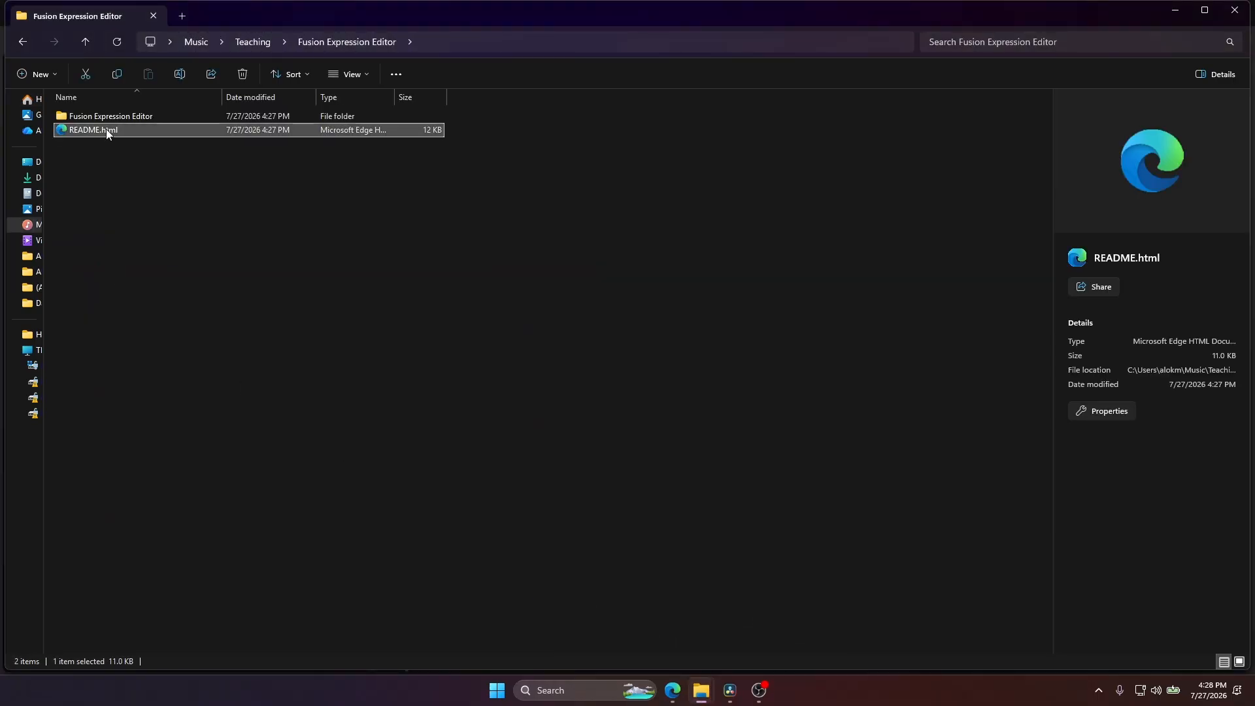
pyautogui.click(107, 115)
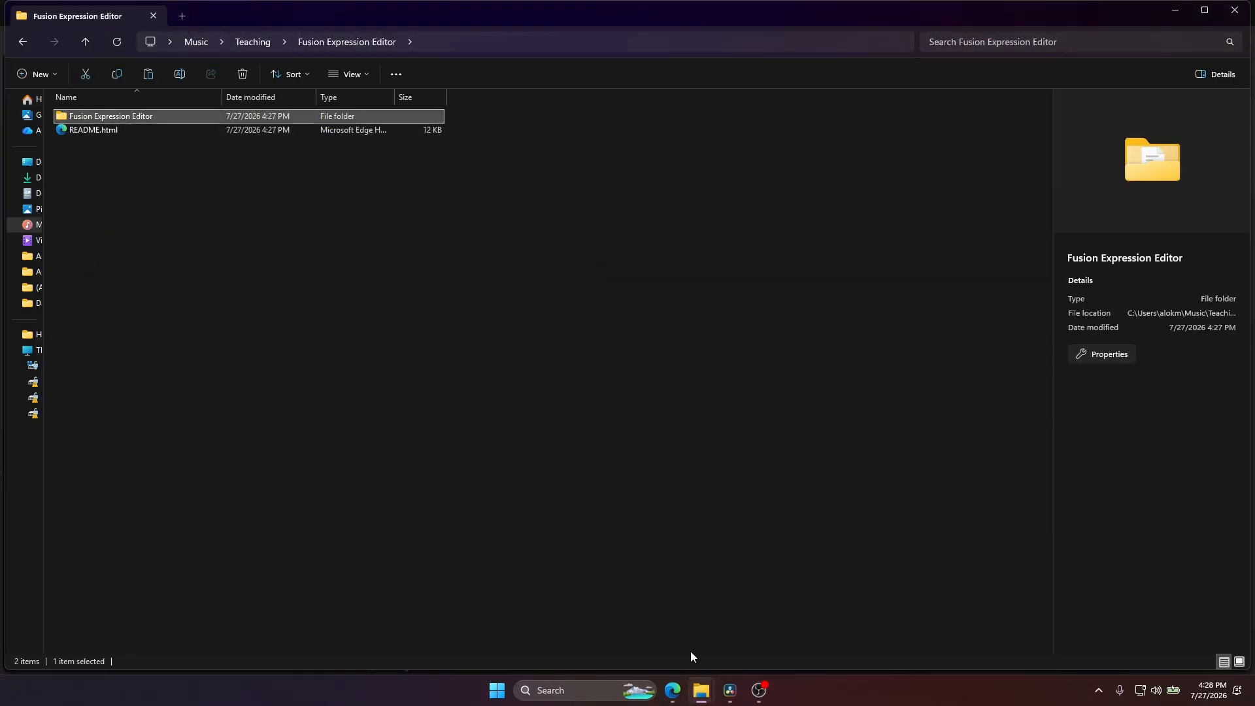
pyautogui.moveTo(701, 690)
pyautogui.click(764, 611)
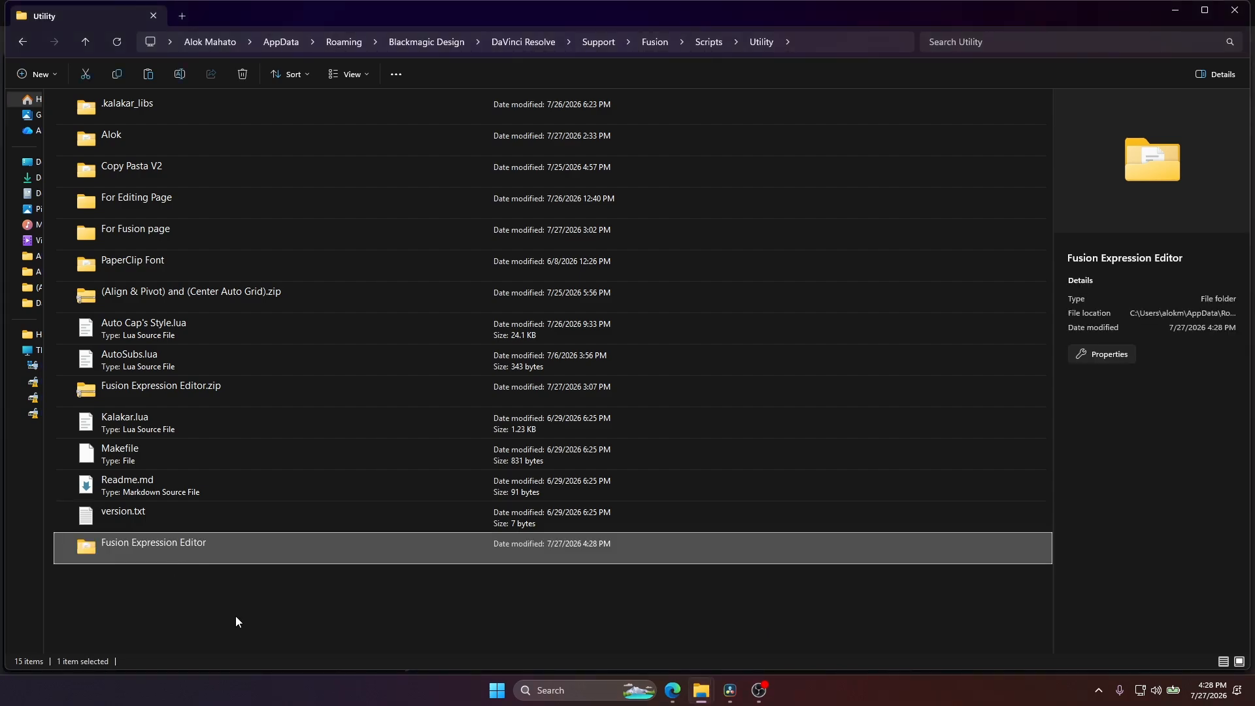
pyautogui.click(1180, 12)
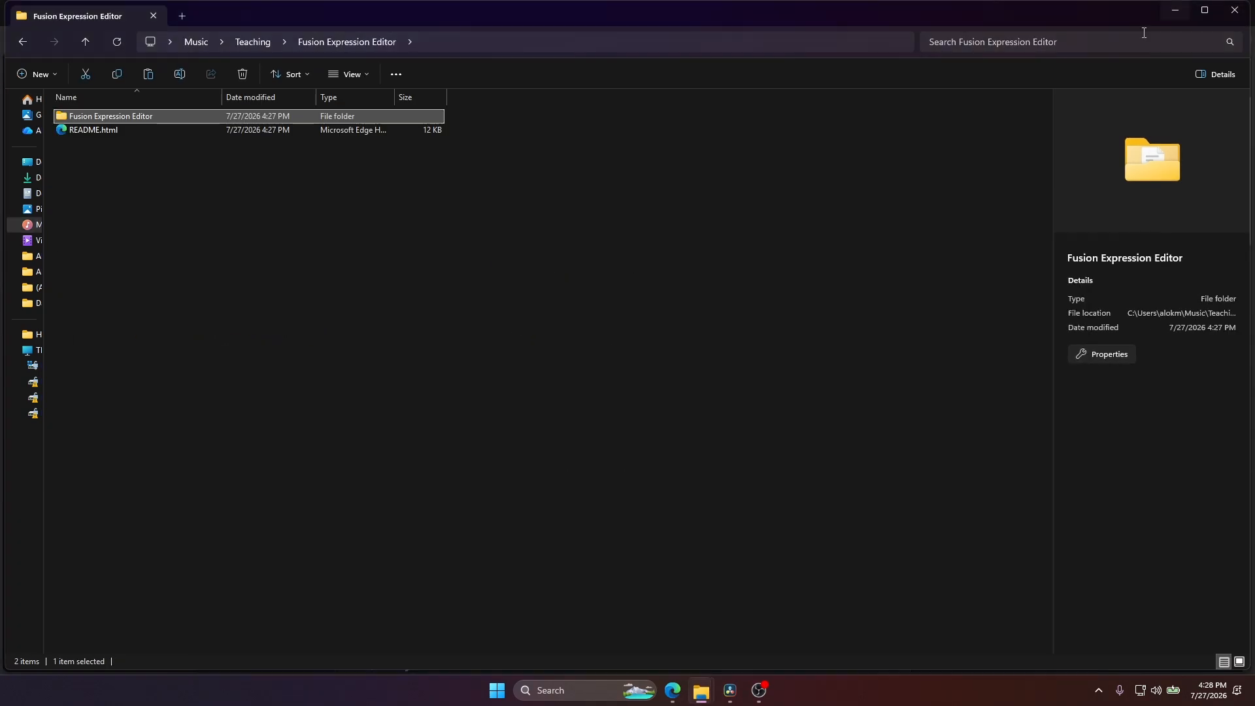
pyautogui.click(1246, 8)
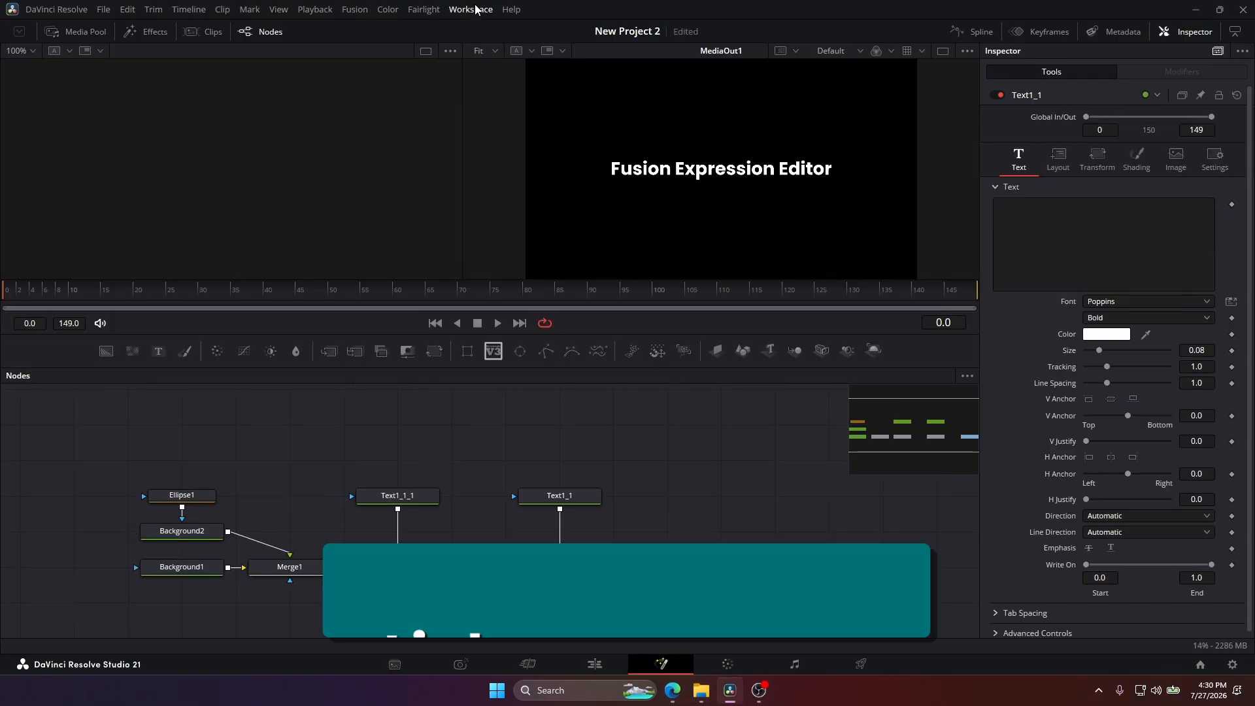
# Switch to DaVinci Resolve and launch the Fusion Expression Editor script.
pyautogui.click(471, 9)
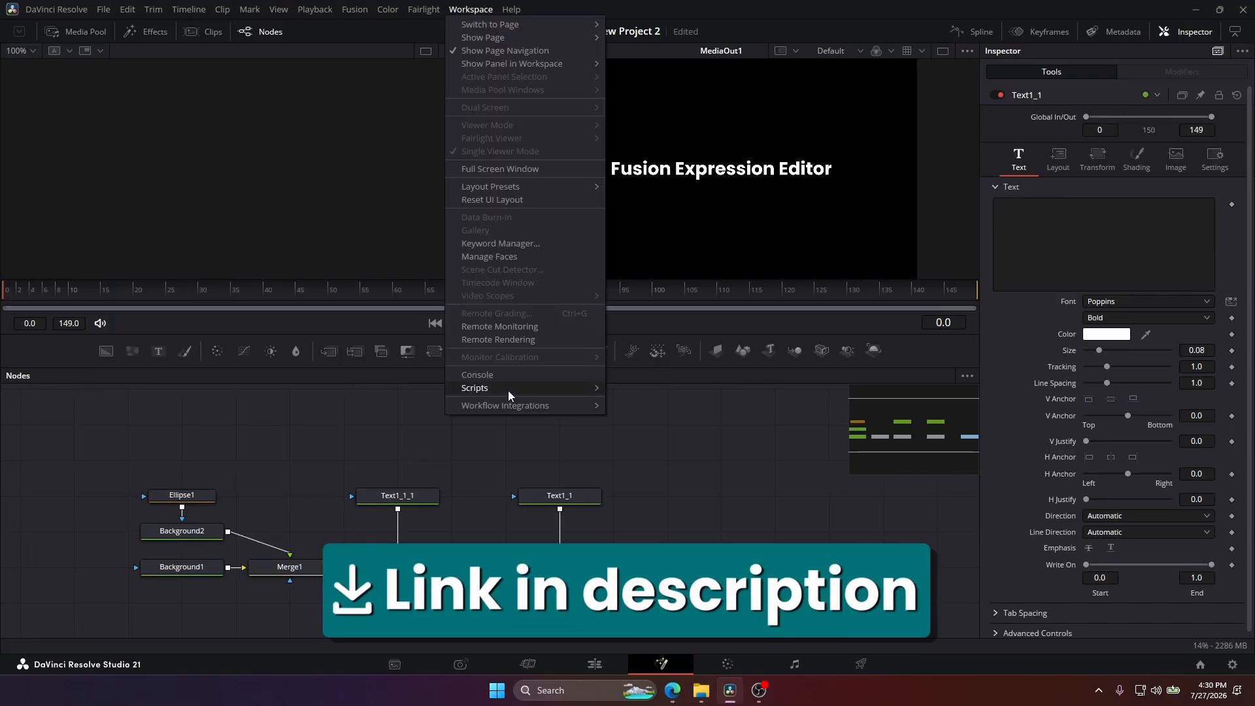
pyautogui.moveTo(508, 390)
pyautogui.moveTo(656, 435)
pyautogui.click(774, 443)
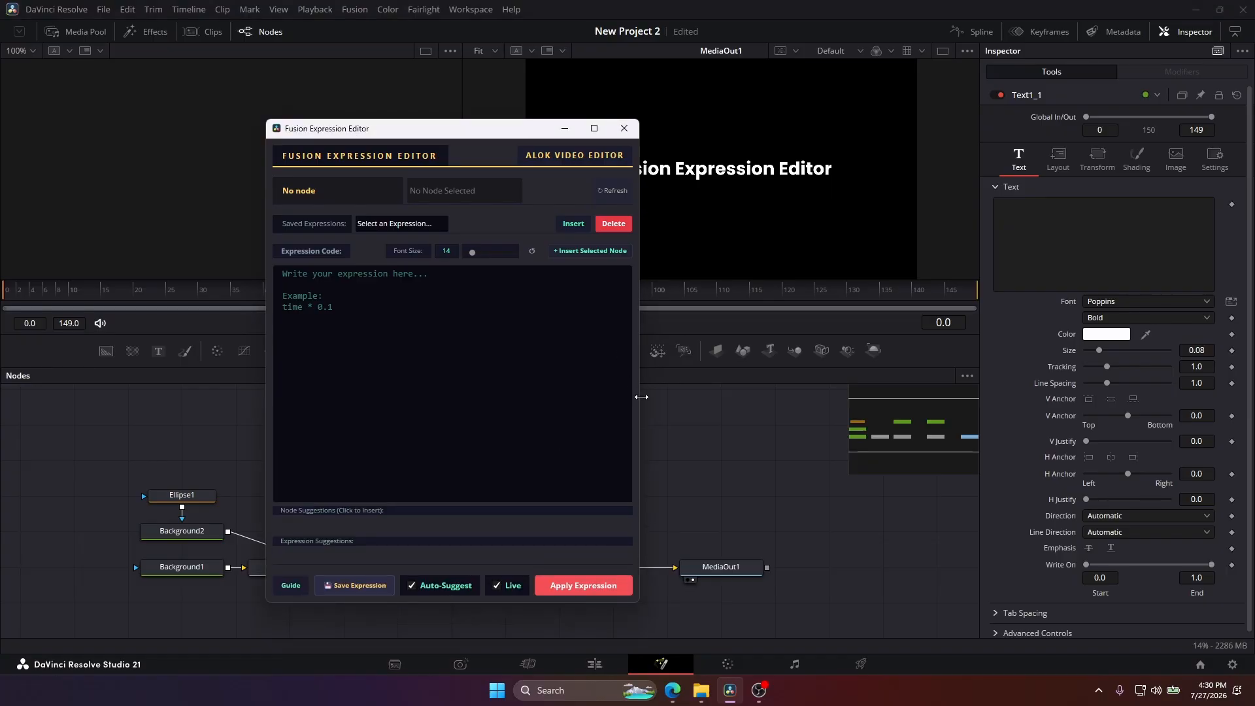
# Make the Fusion Expression Editor window shorter and place it above the node graph.
pyautogui.moveTo(641, 397); pyautogui.dragTo(589, 383)
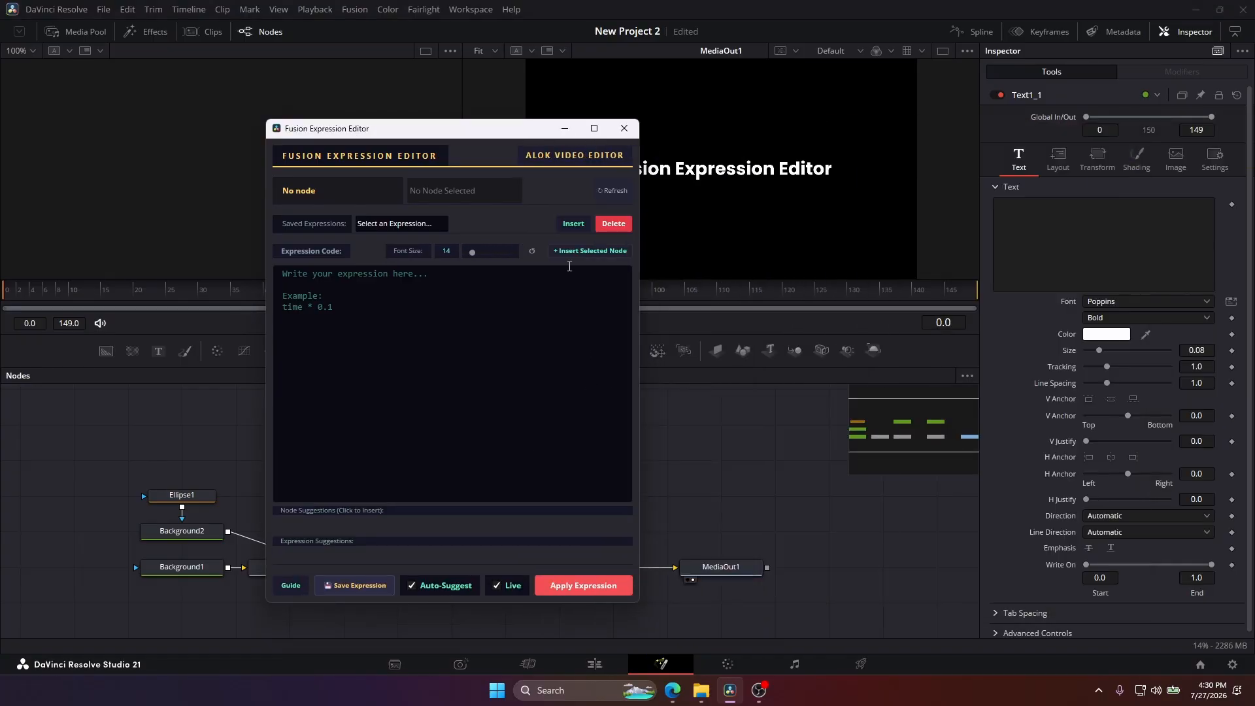
pyautogui.doubleClick(428, 125)
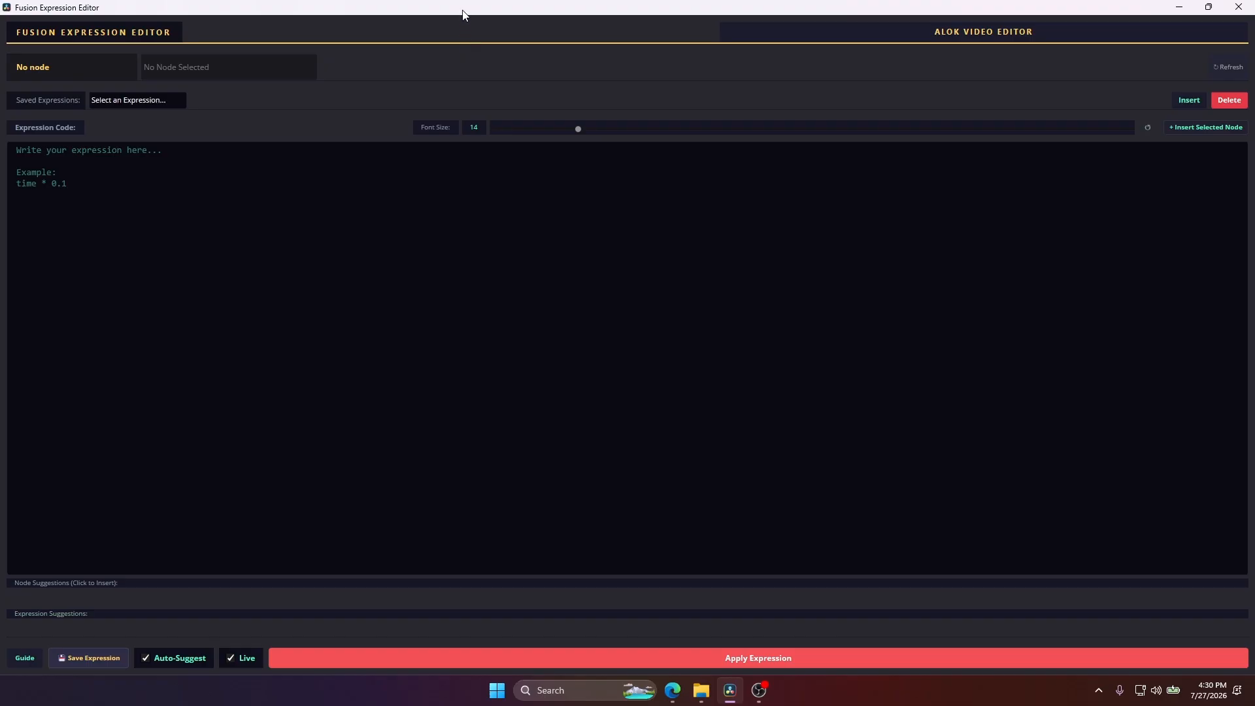
pyautogui.moveTo(463, 14); pyautogui.dragTo(475, 99)
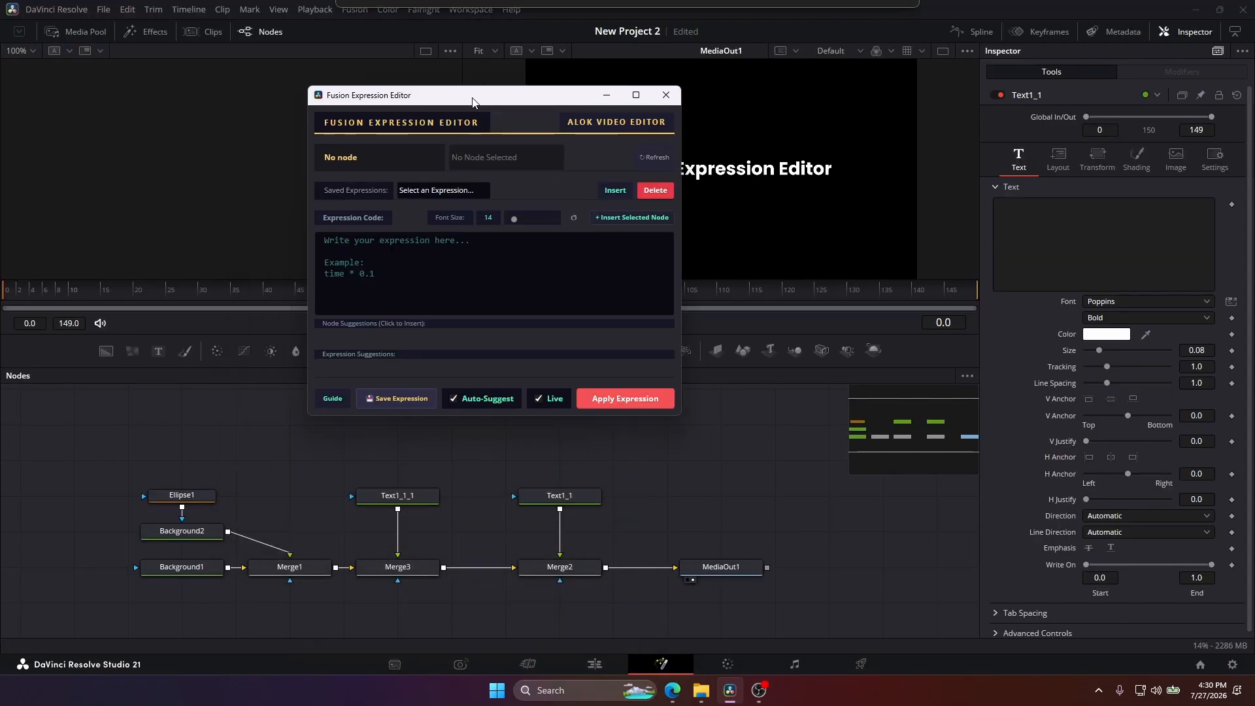
# Add an expression to the text content of the Text1_1 node.
pyautogui.click(554, 500)
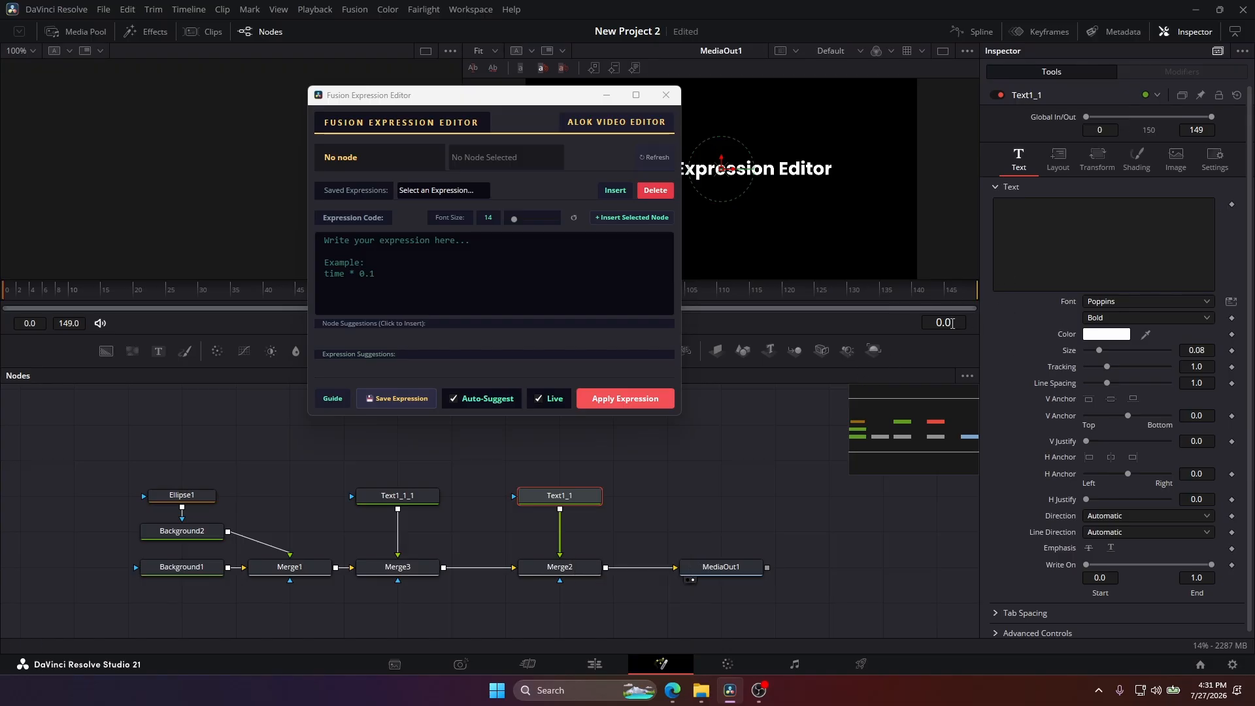
pyautogui.rightClick(1067, 236)
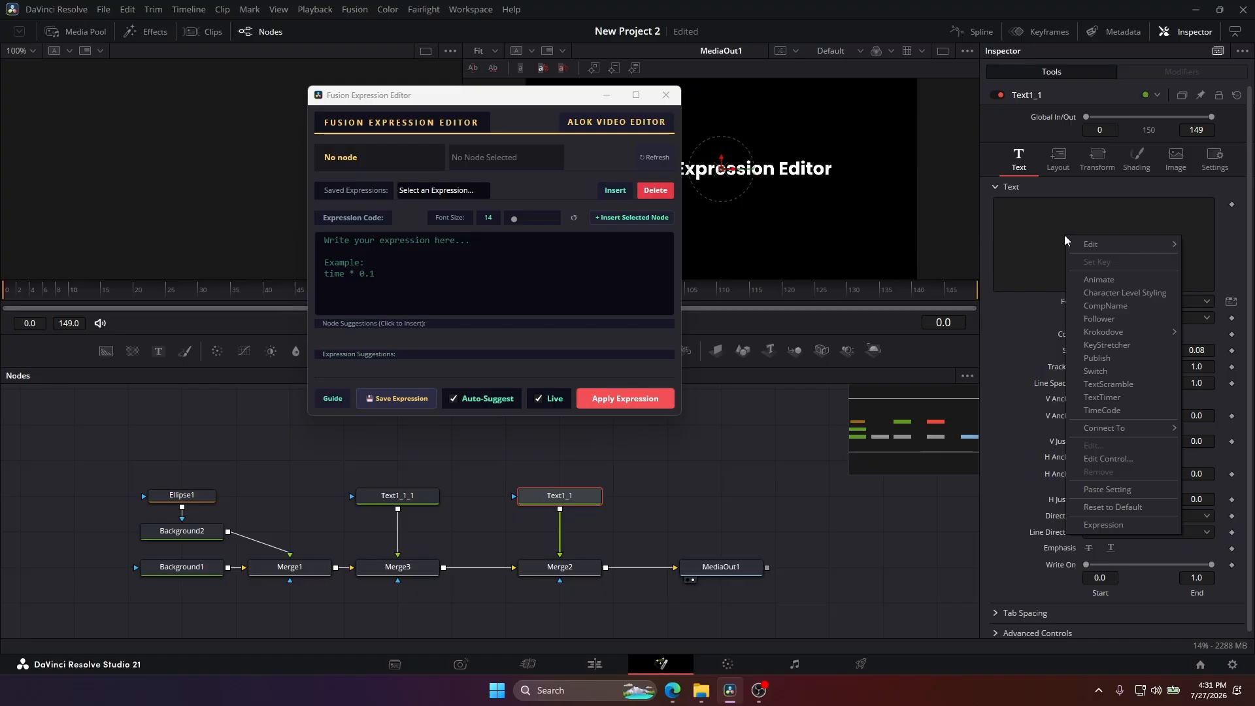
pyautogui.click(1096, 526)
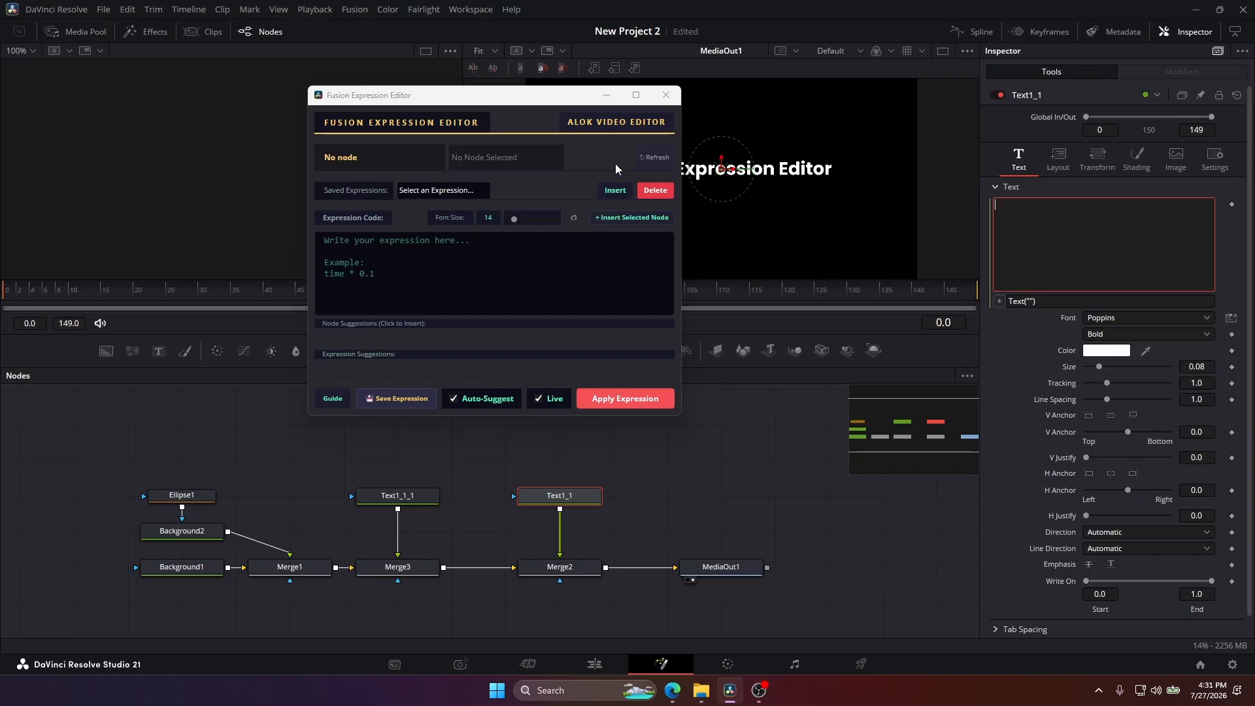
# Refresh the expression editor to load the Text1_1 node and choose the Styled Text parameter.
pyautogui.click(651, 160)
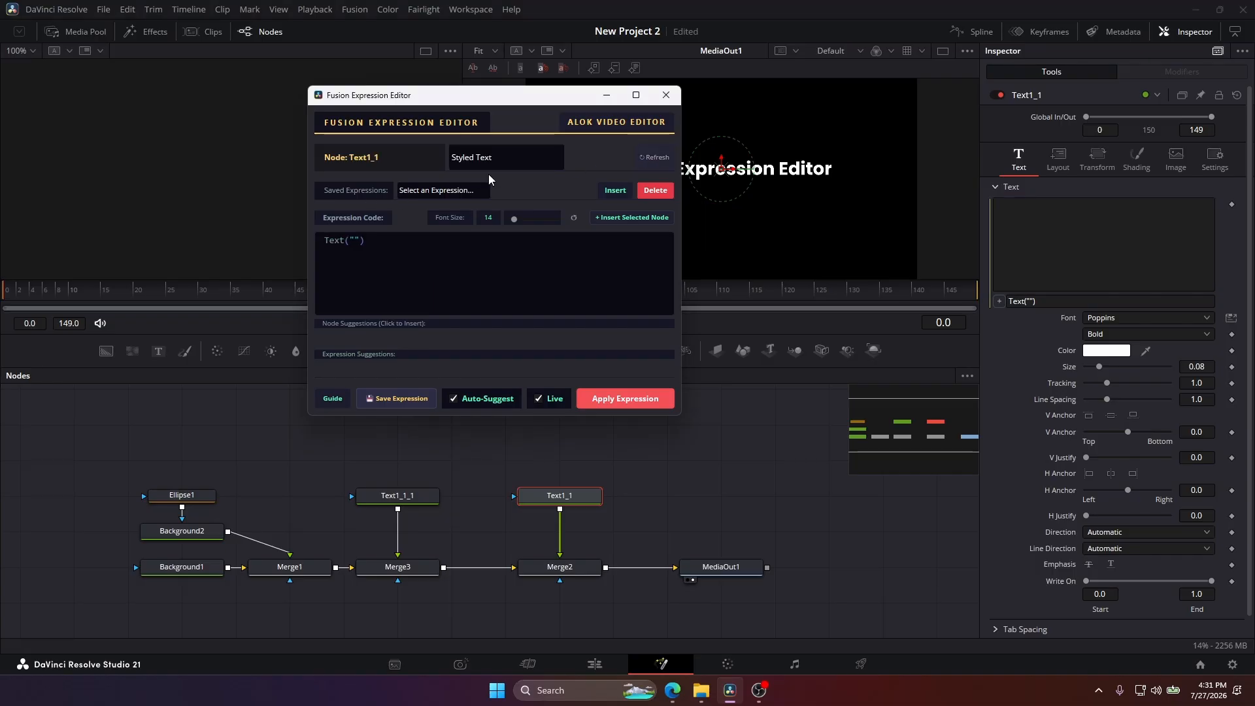
pyautogui.click(504, 161)
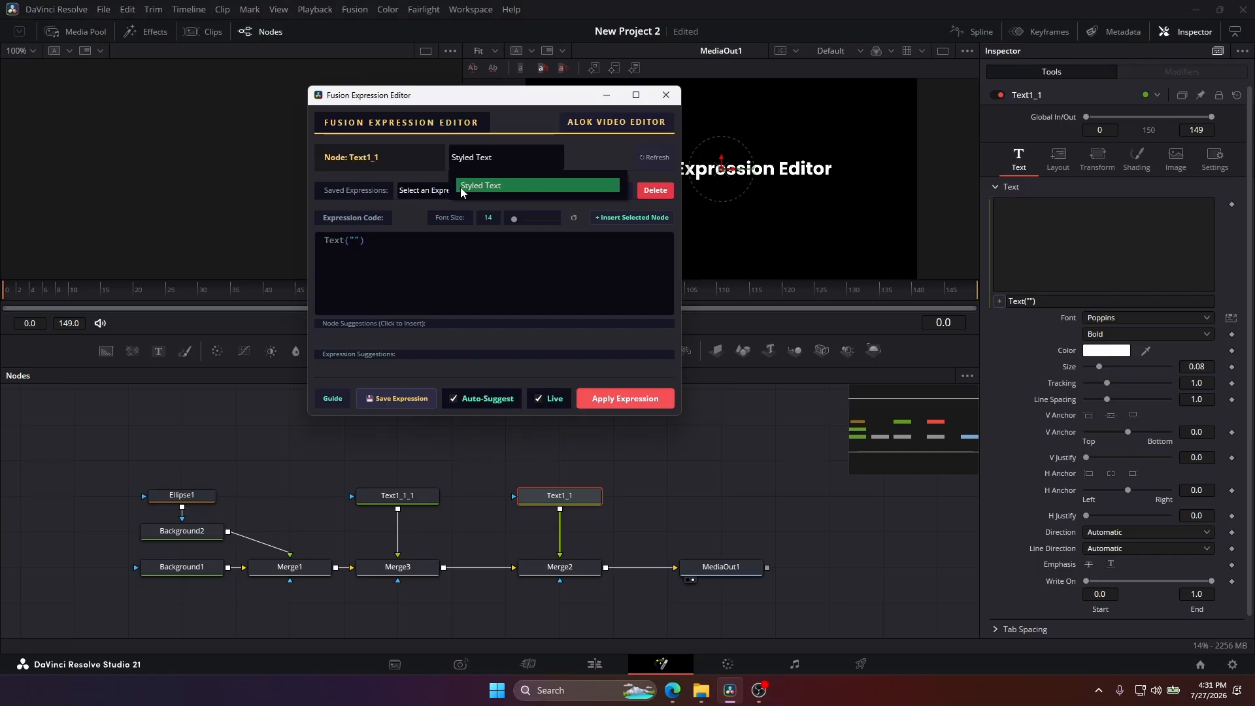
pyautogui.click(491, 185)
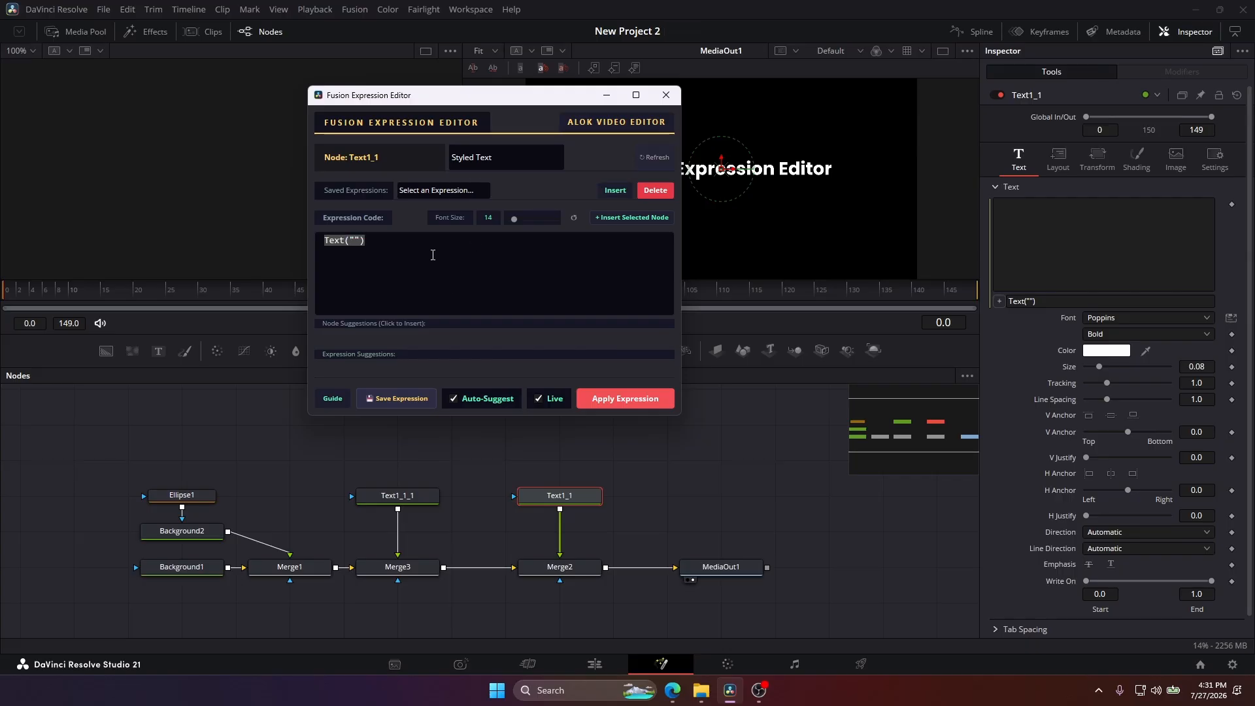
# Replace the expression code with the suggested node name Text1_1_1 and show that node in the empty viewer.
pyautogui.write('te')
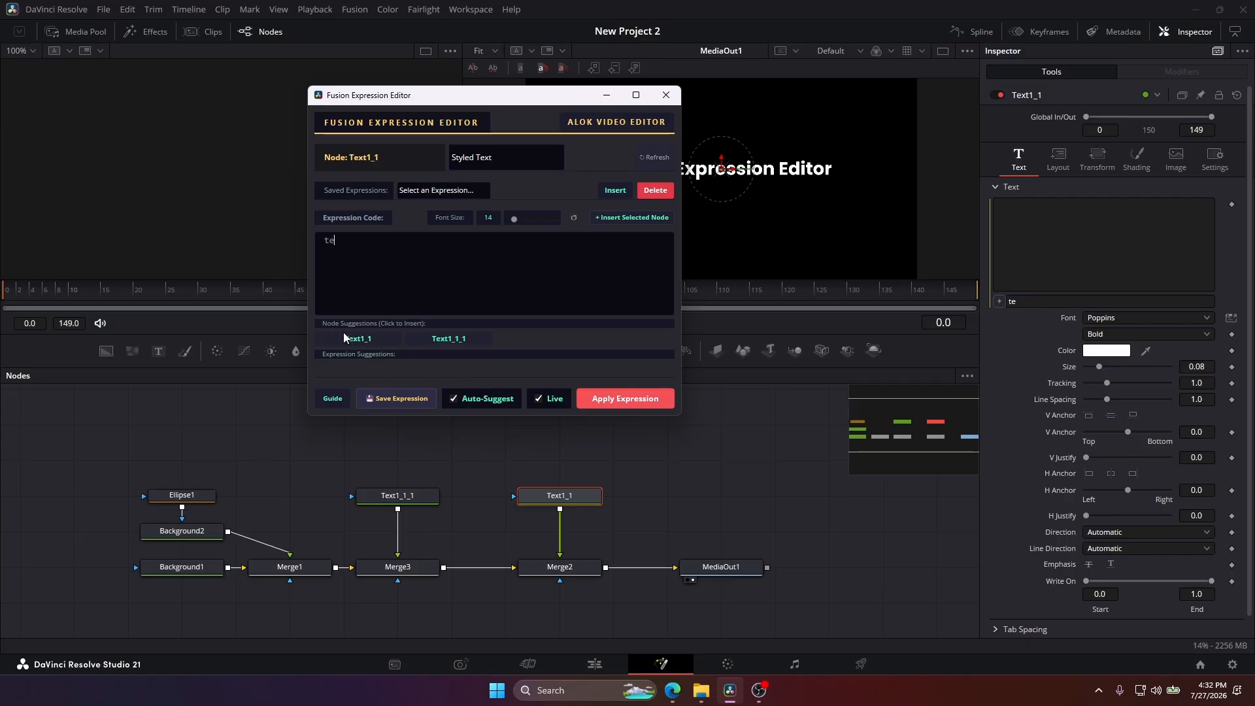
pyautogui.click(450, 340)
pyautogui.click(399, 497)
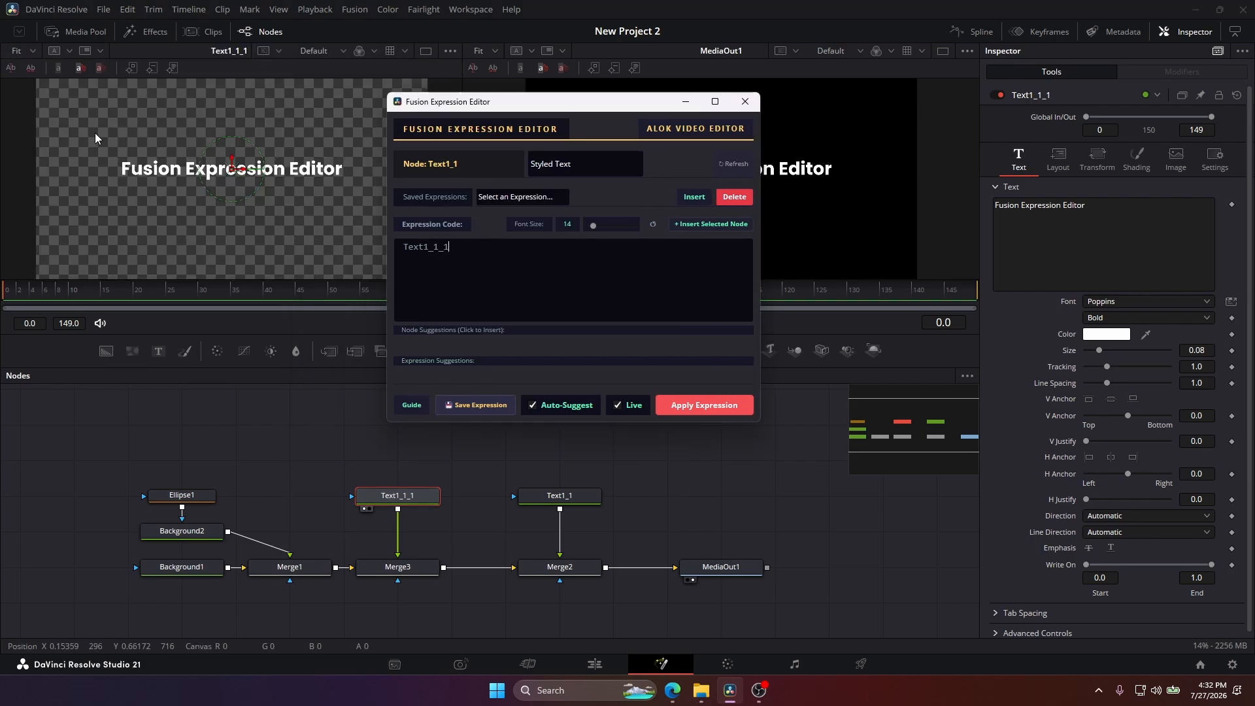
pyautogui.moveTo(94, 133); pyautogui.dragTo(414, 216)
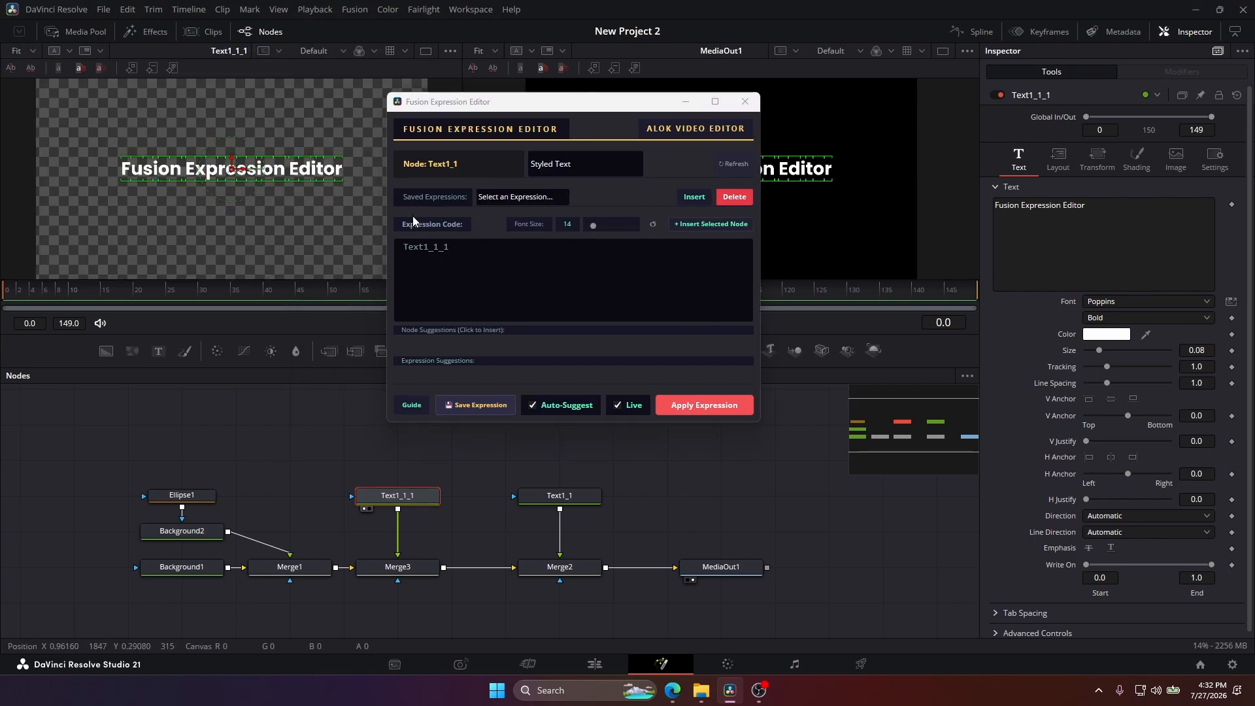
# Switch to the browser's Fusion Expression Reference cheat sheet and copy the NodeName.StyledText.Value snippet from the Text section.
pyautogui.click(673, 690)
pyautogui.click(90, 12)
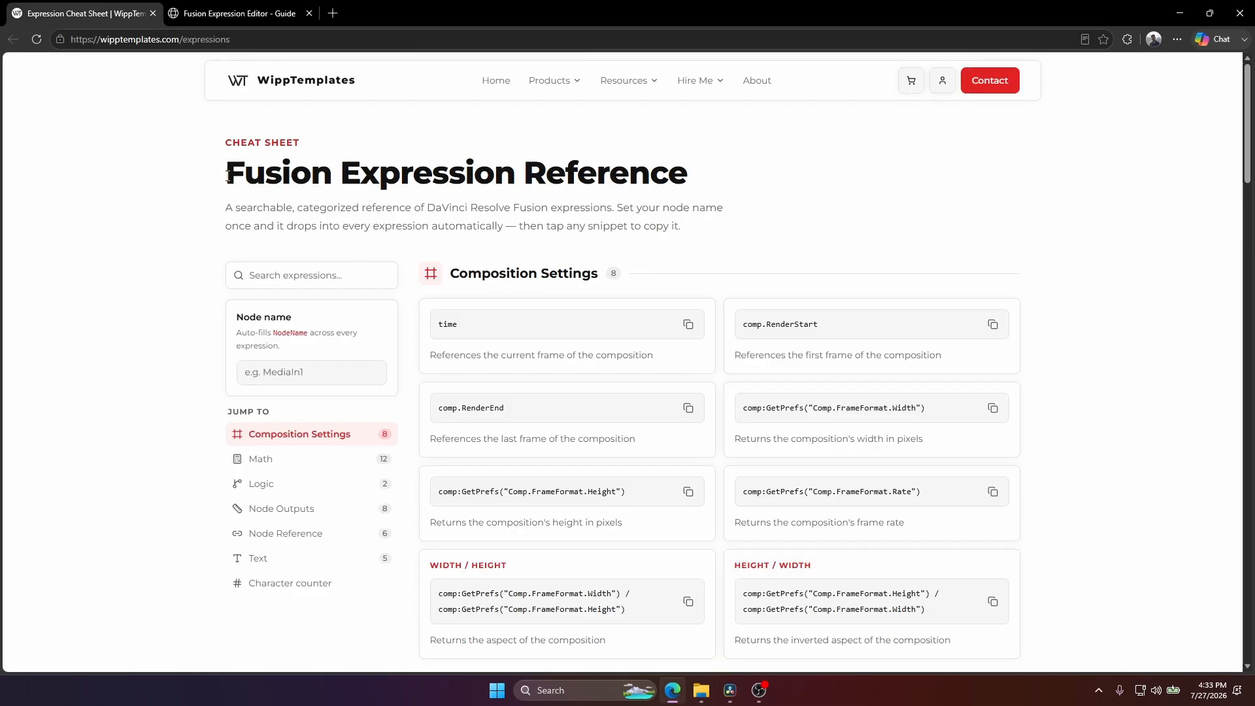
pyautogui.moveTo(228, 174); pyautogui.dragTo(708, 201)
pyautogui.click(701, 299)
pyautogui.scroll(-2, 677, 340)
pyautogui.scroll(-5, 527, 401)
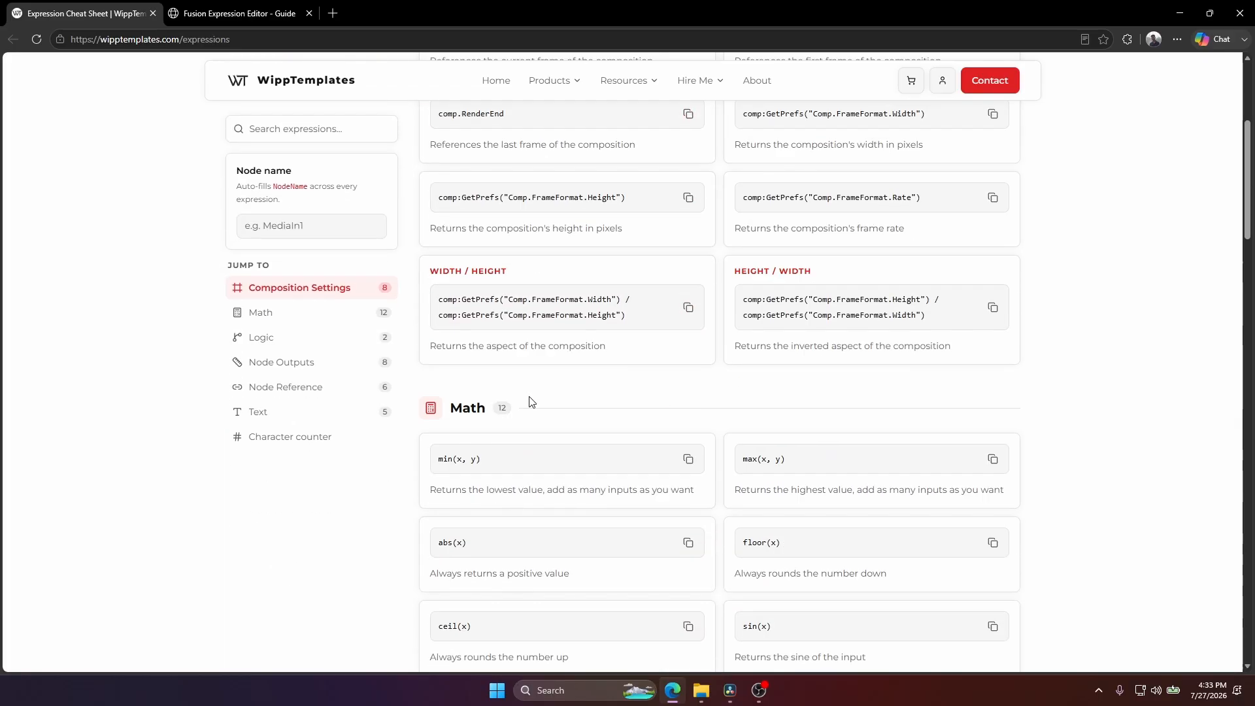
pyautogui.scroll(-10, 508, 418)
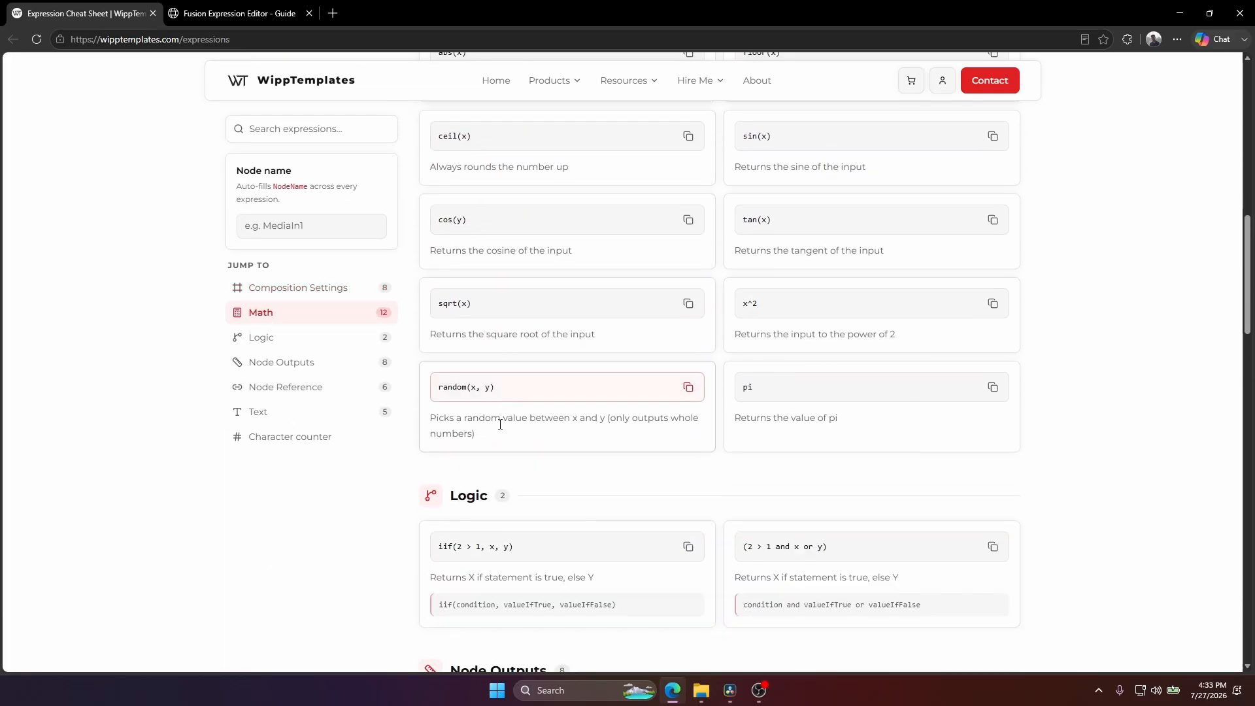
pyautogui.scroll(-13, 512, 415)
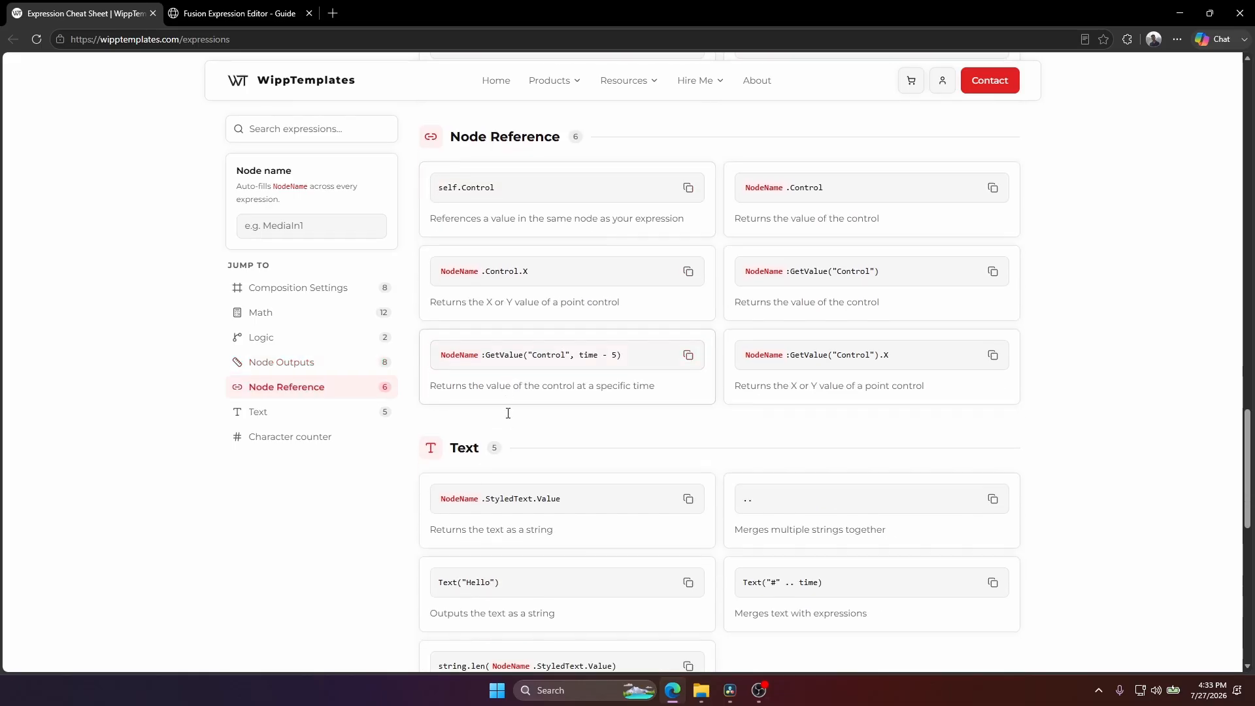
pyautogui.scroll(2, 495, 449)
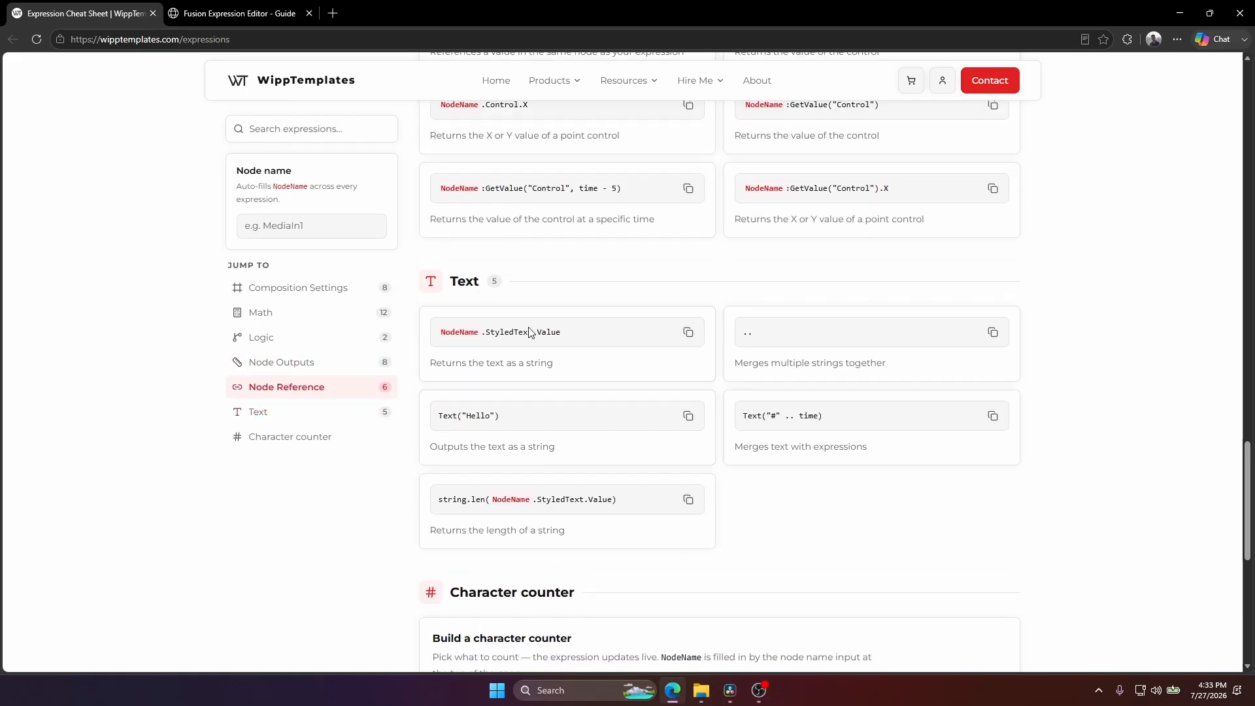
pyautogui.click(688, 333)
# Switch to File Explorer and open Expressions Guide.txt from the SupportFiles folder inside Fusion Expression Editor.
pyautogui.moveTo(701, 691)
pyautogui.click(698, 626)
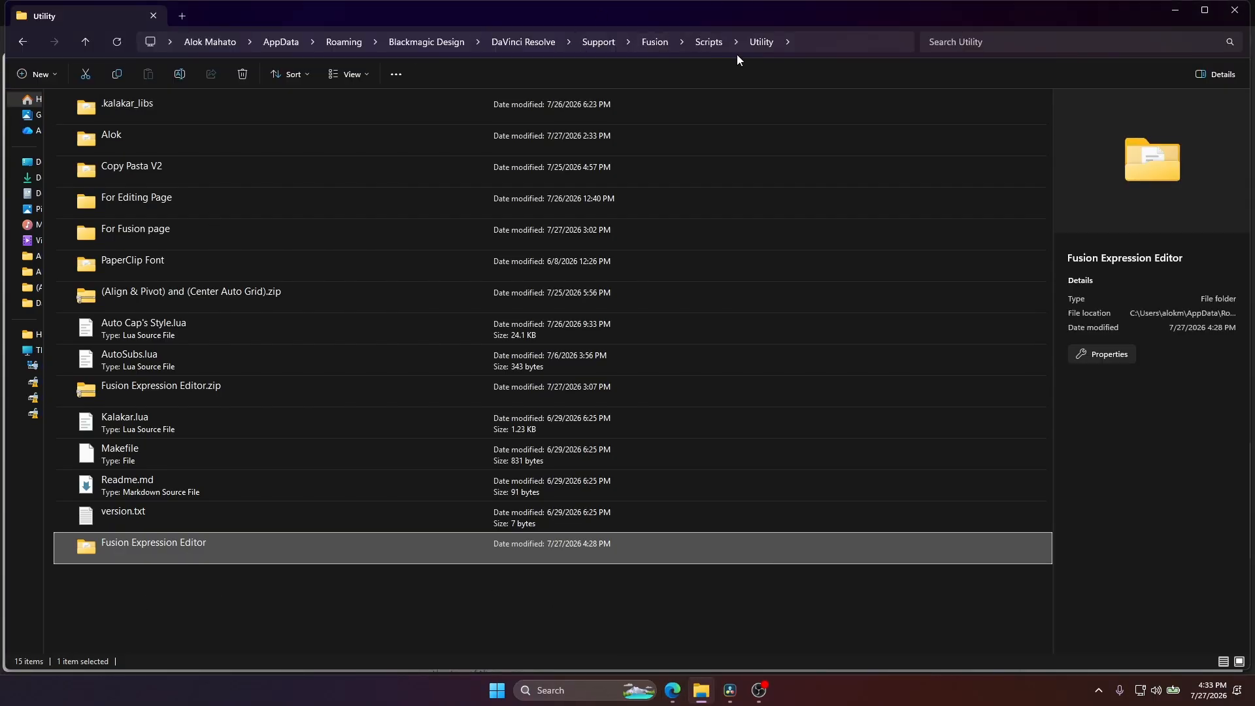
pyautogui.doubleClick(150, 543)
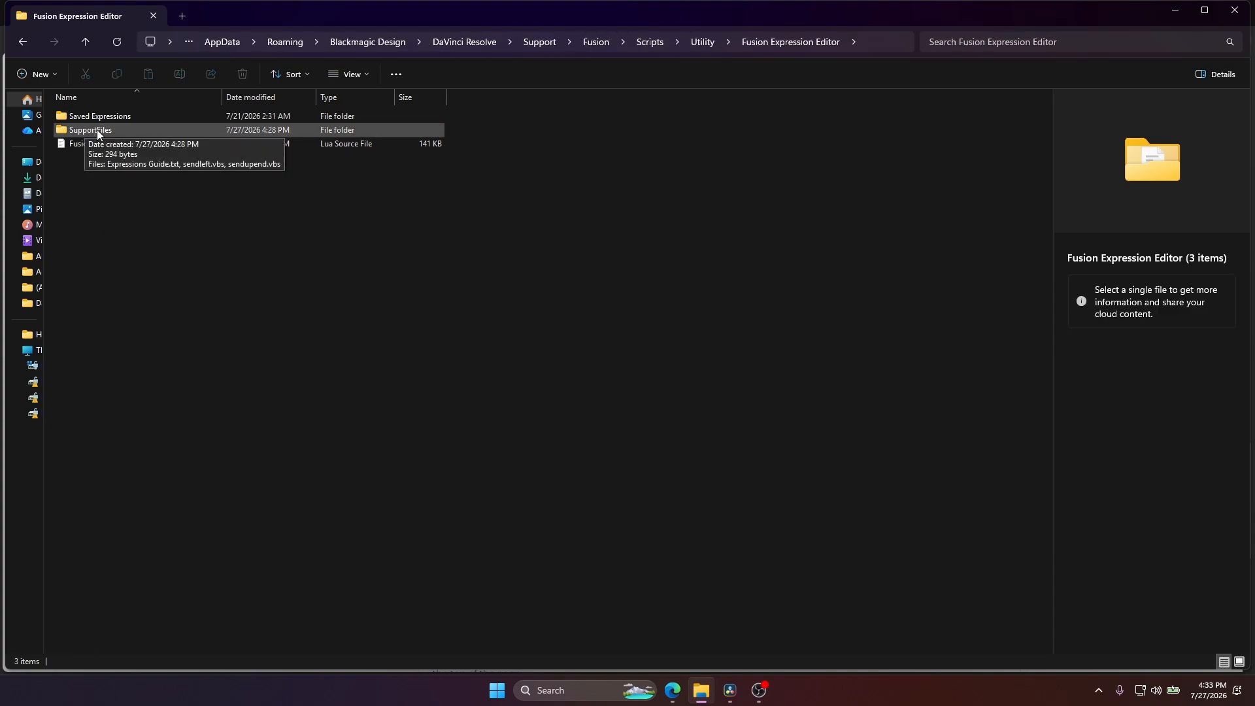
pyautogui.doubleClick(97, 130)
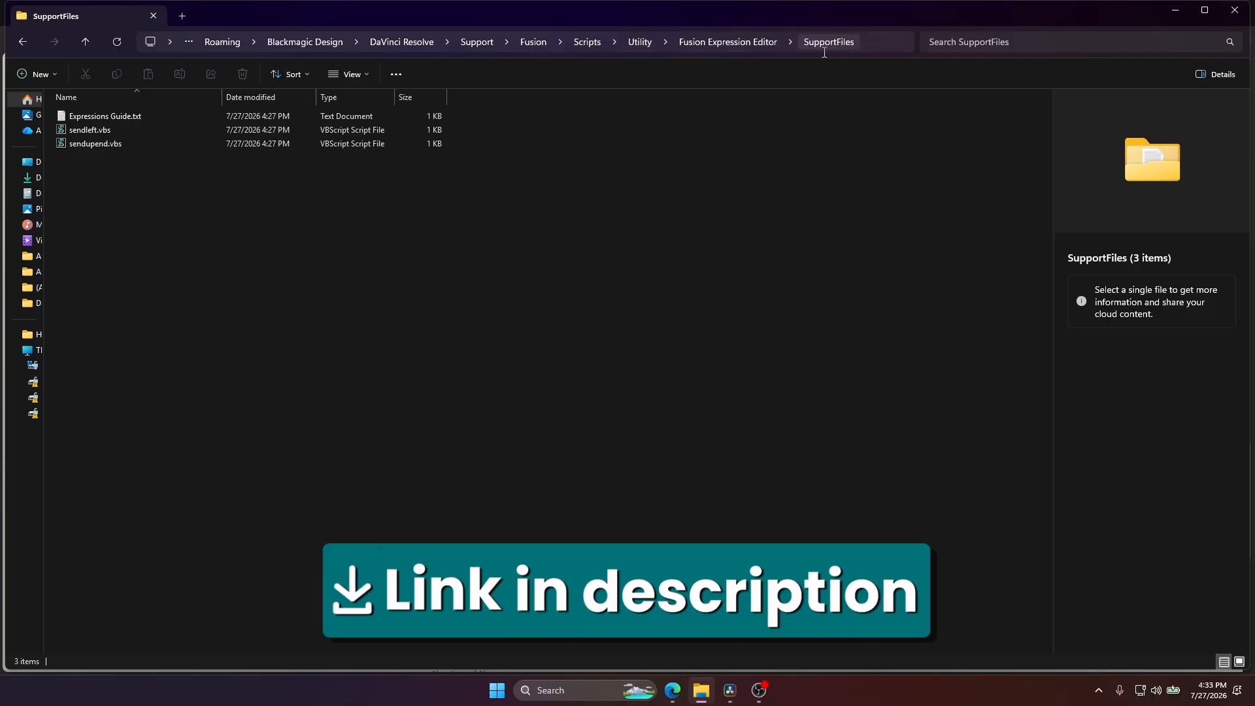
pyautogui.doubleClick(128, 116)
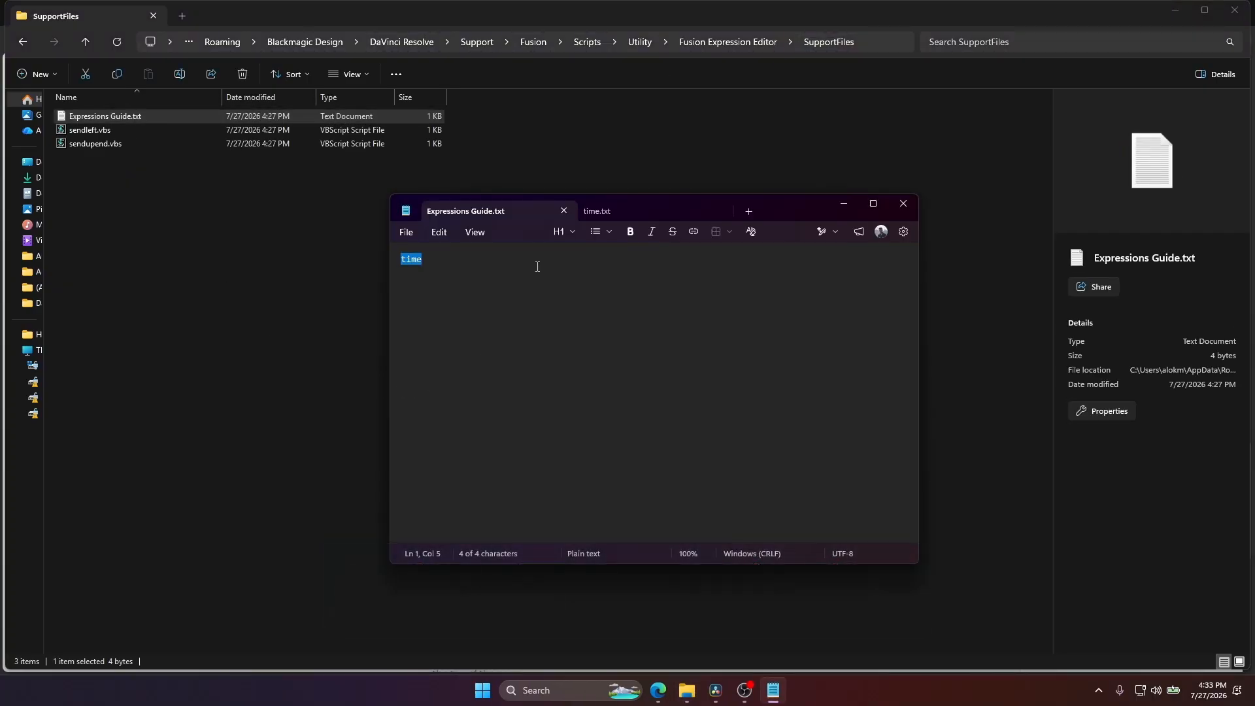
# Paste NodeName.StyledText.Value on a new line below time in Expressions Guide.txt and minimize the text editor.
pyautogui.click(533, 260)
pyautogui.press('Return')
pyautogui.hotkey('ctrl', 'v')
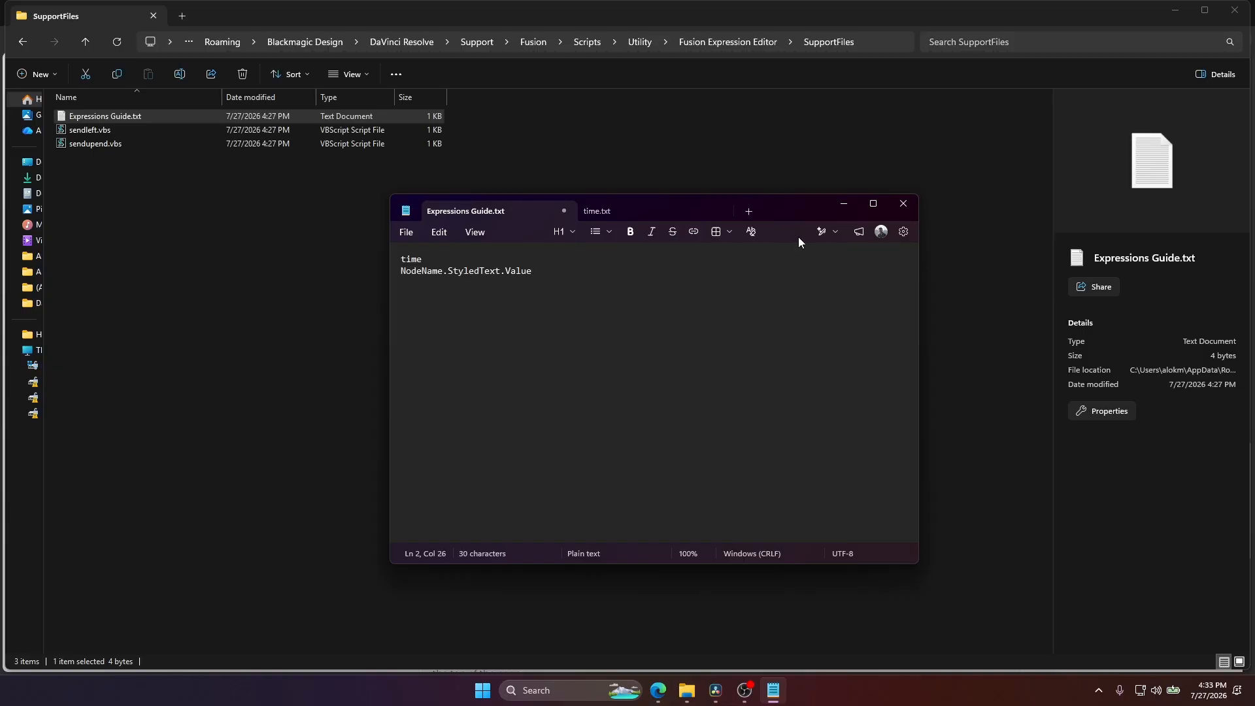
pyautogui.click(849, 207)
# Switch to DaVinci Resolve, close the Fusion Expression Editor window and launch the script again.
pyautogui.click(715, 690)
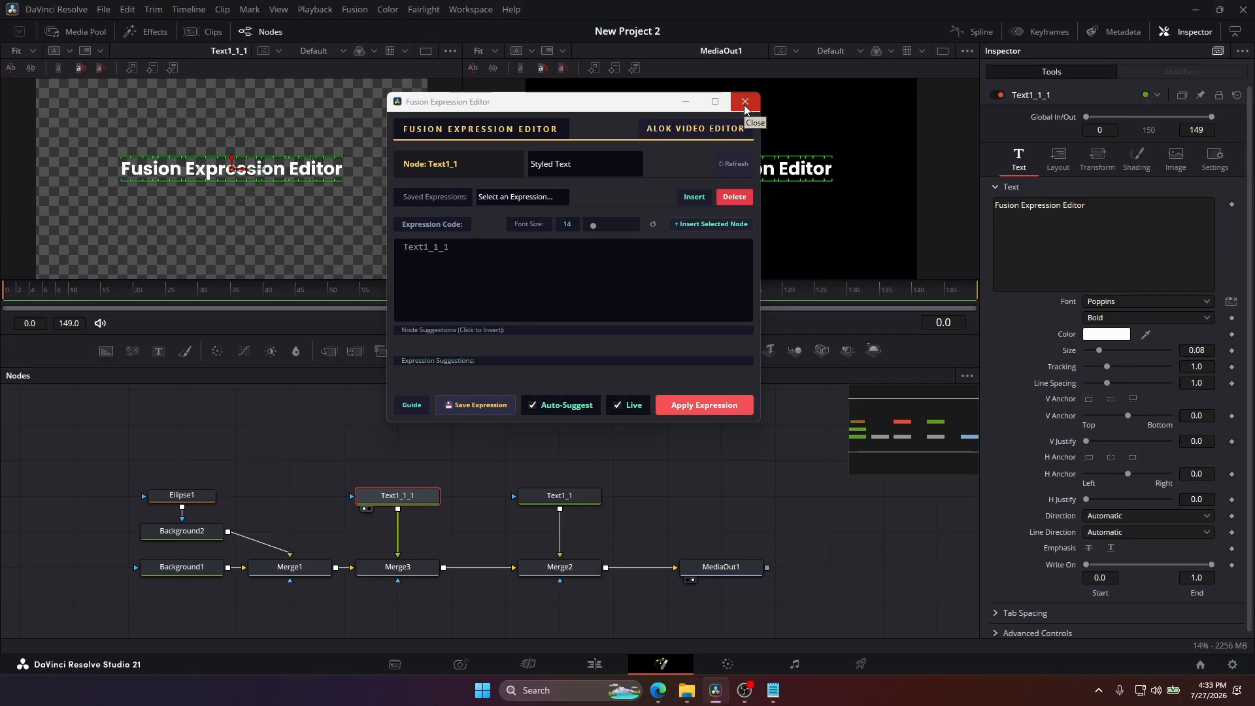
pyautogui.click(744, 107)
pyautogui.click(471, 9)
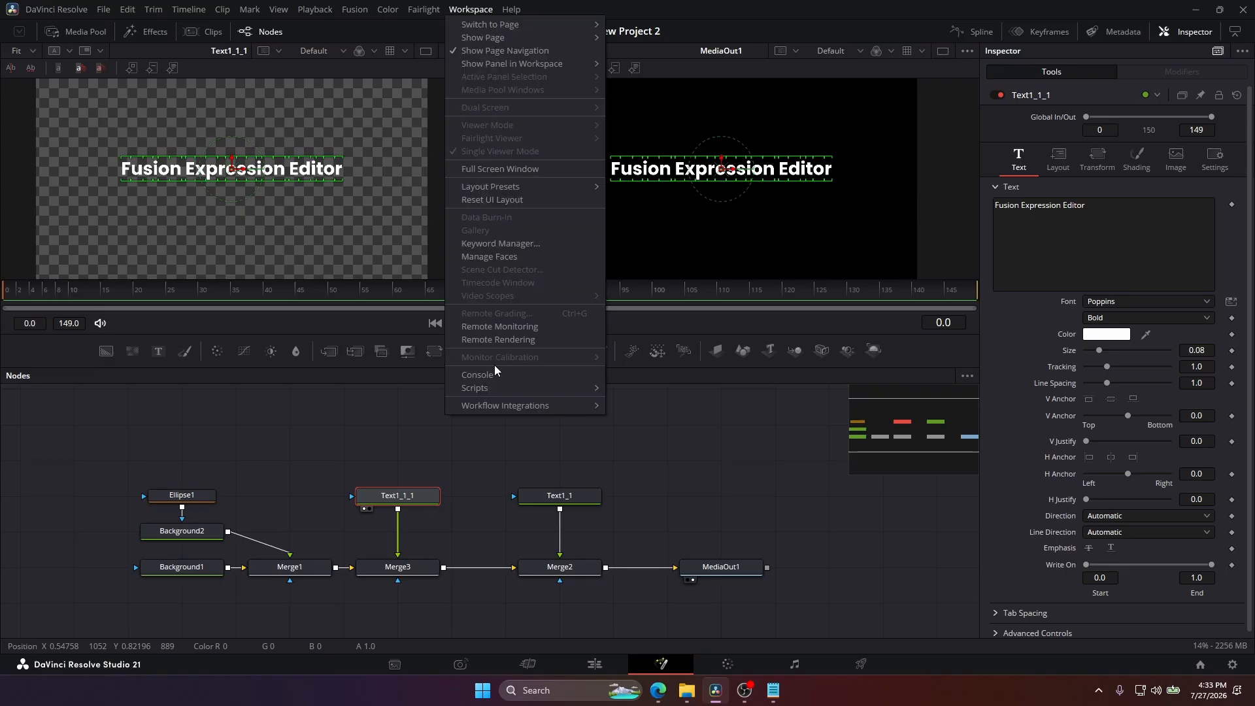
pyautogui.moveTo(496, 387)
pyautogui.moveTo(684, 441)
pyautogui.click(821, 441)
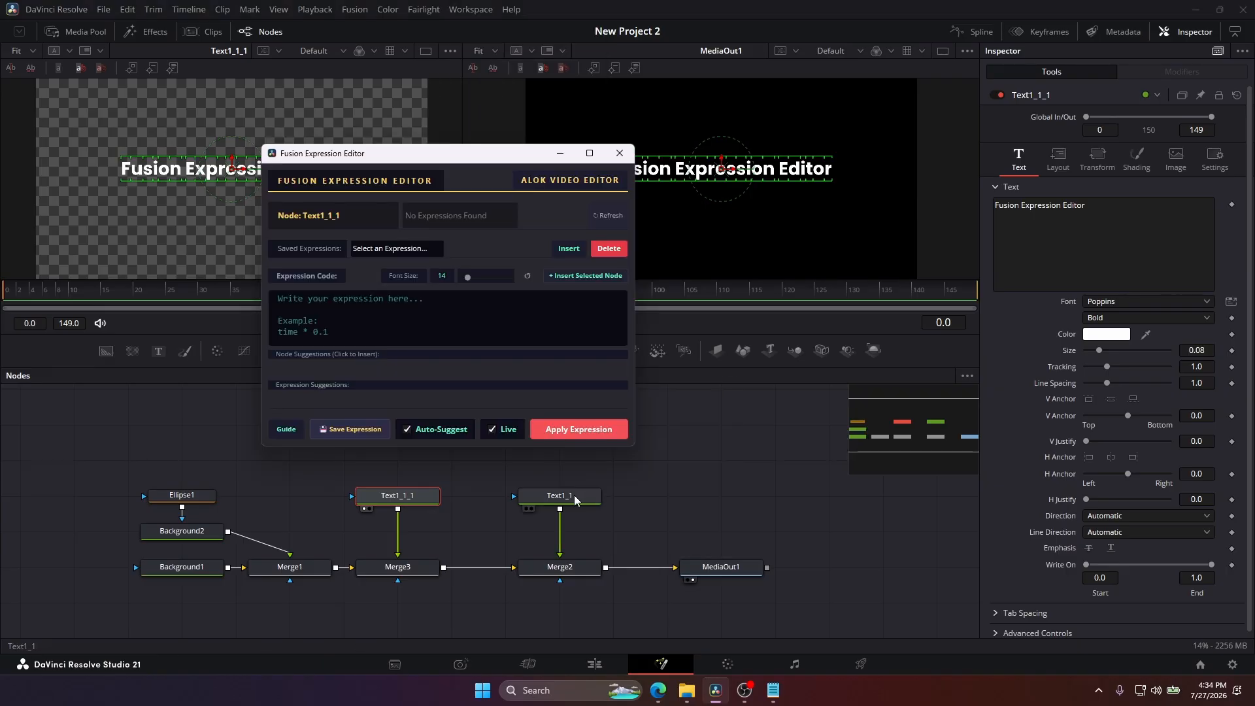
# Load the Text1_1 node into the expression editor and replace its expression code with the suggested NodeName.StyledText.Value.
pyautogui.click(574, 496)
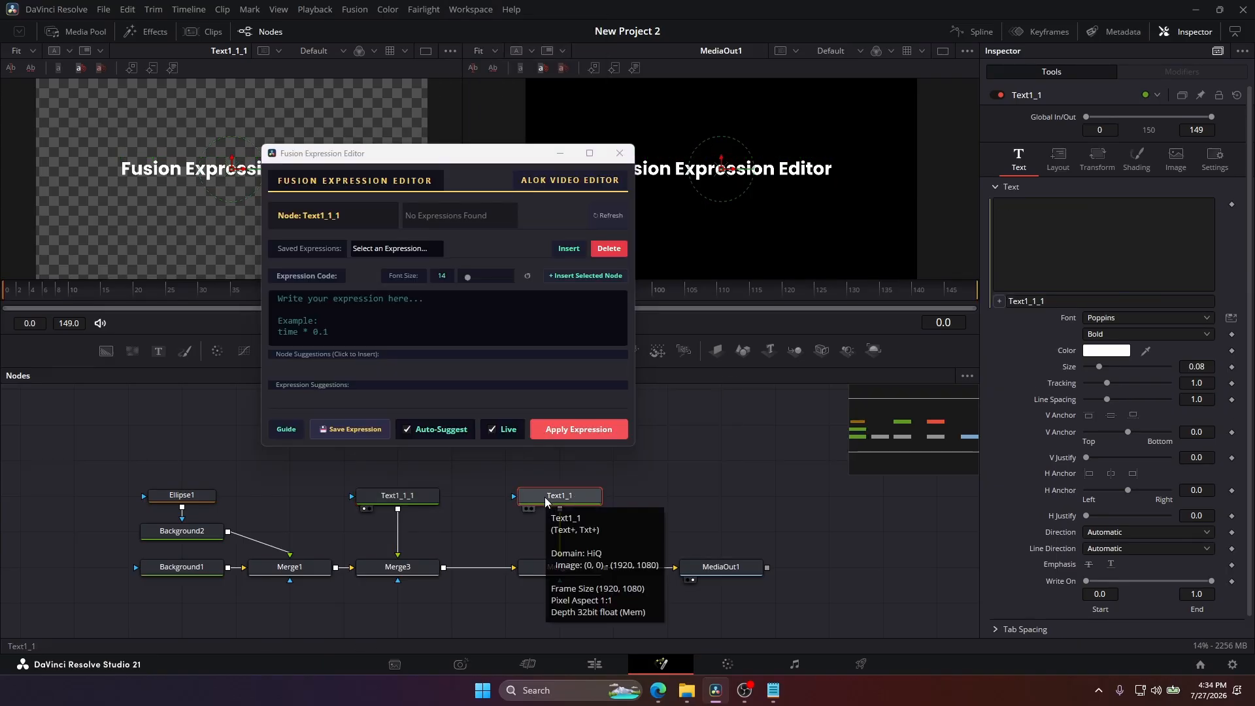
pyautogui.click(608, 215)
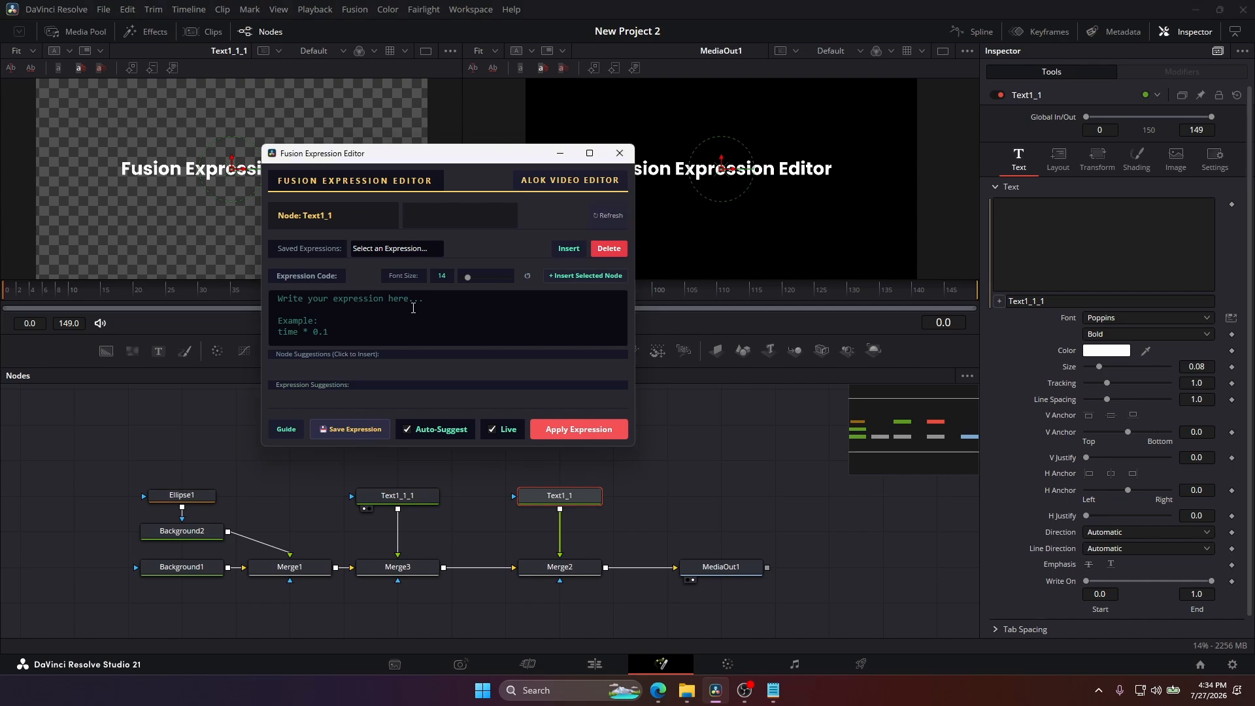
pyautogui.doubleClick(333, 302)
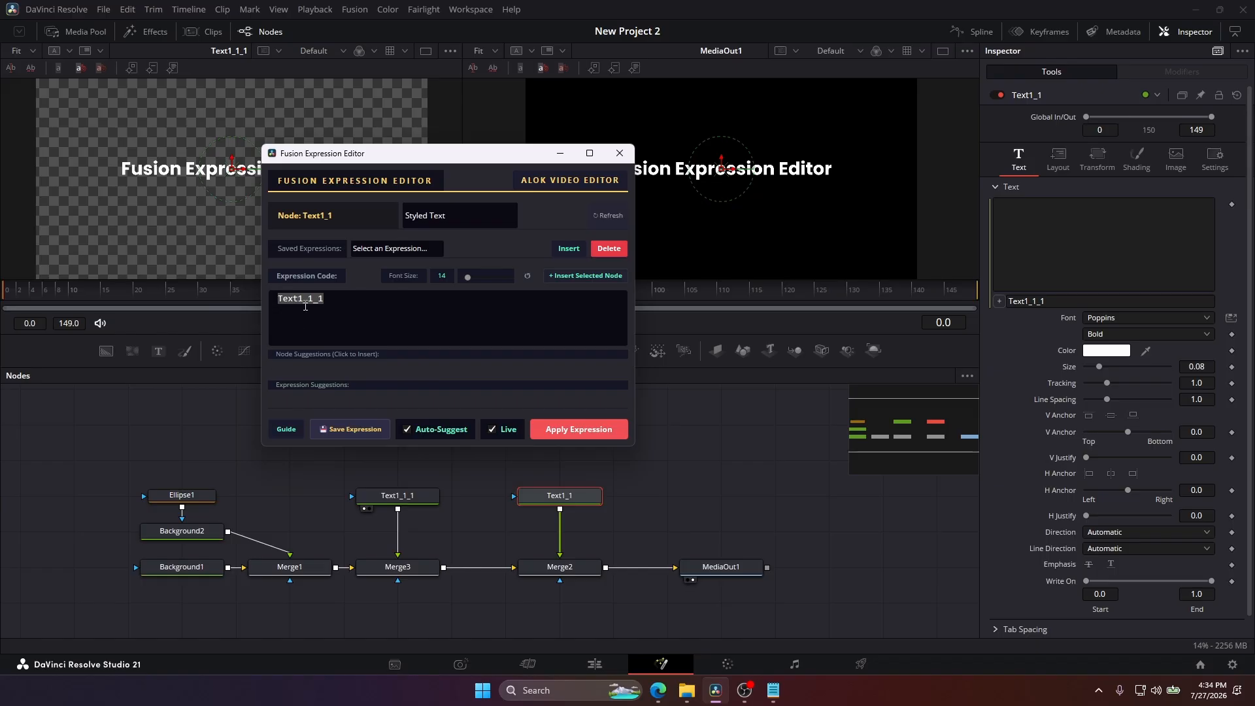
pyautogui.write('no')
pyautogui.click(303, 401)
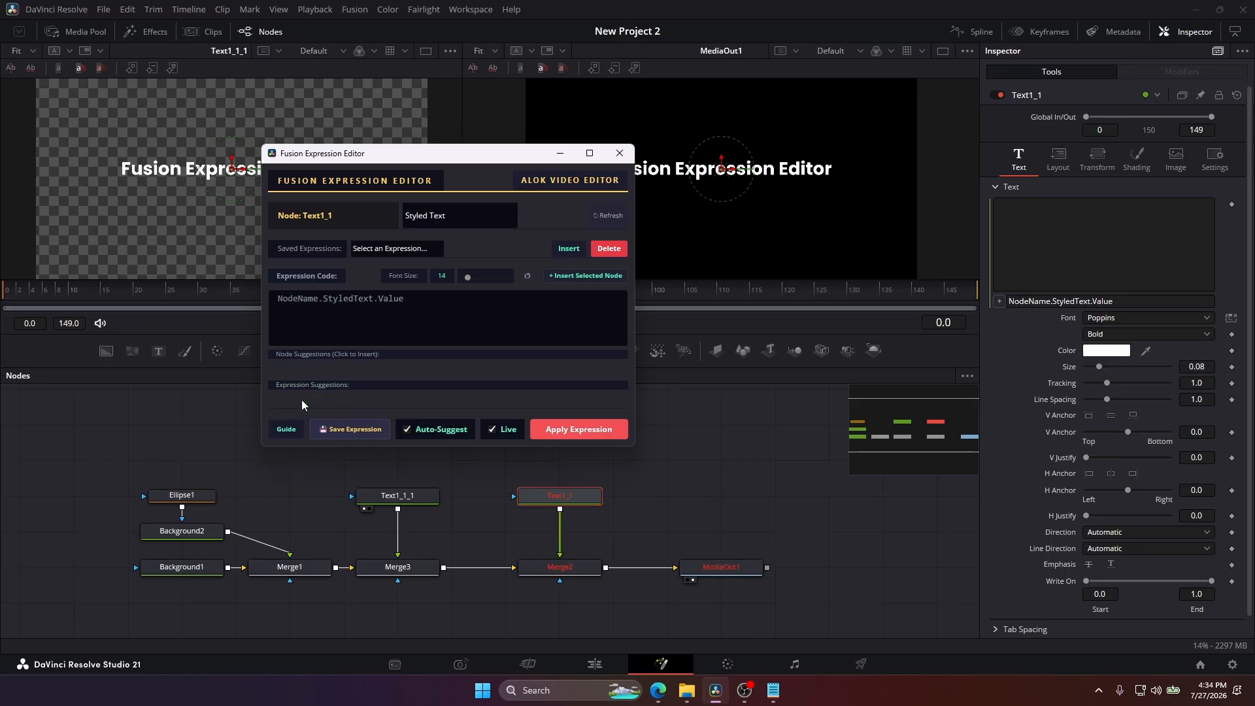
# Replace NodeName in the expression with the suggested node Text1_1_1 and show Text1_1 in the second viewer.
pyautogui.moveTo(318, 300); pyautogui.dragTo(251, 303)
pyautogui.write('t')
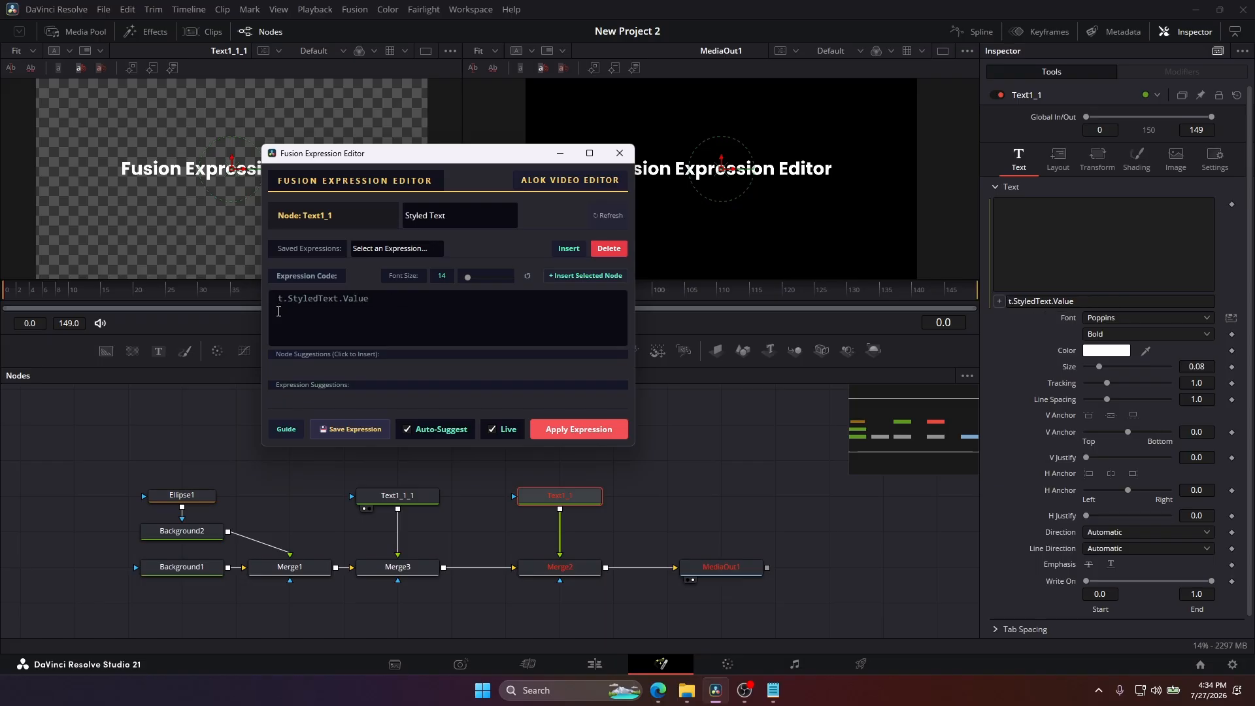
pyautogui.write('e')
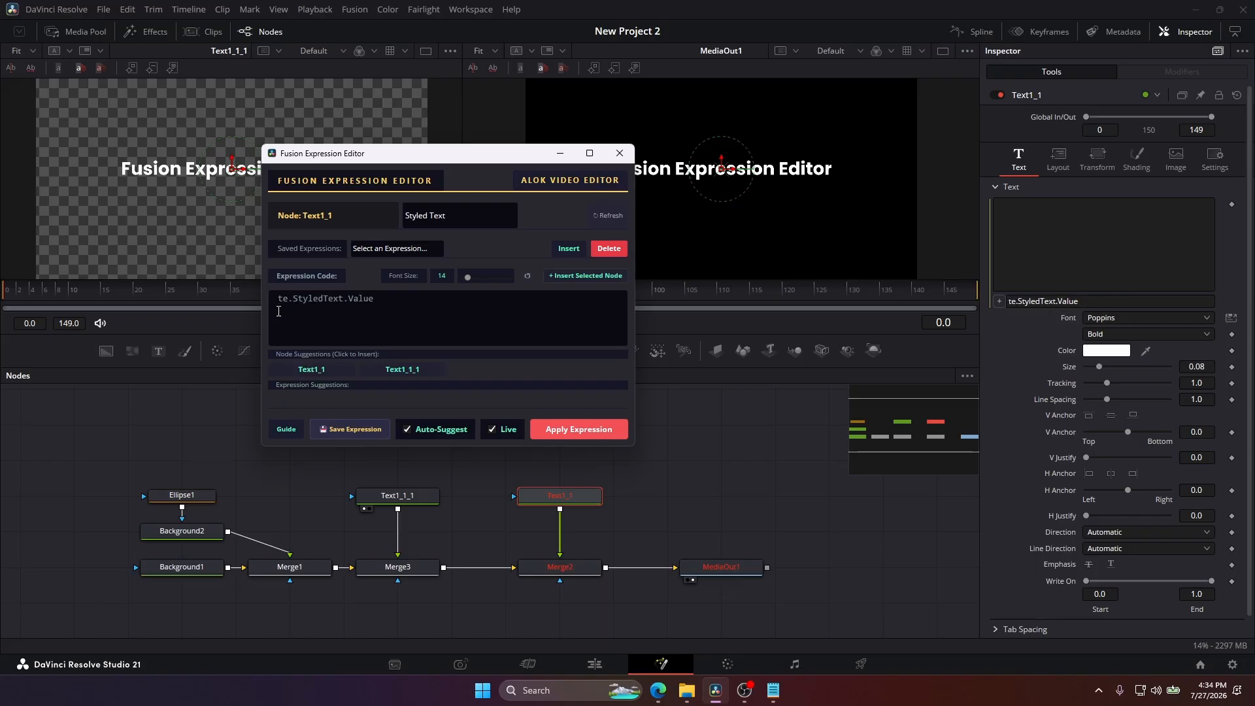
pyautogui.click(414, 372)
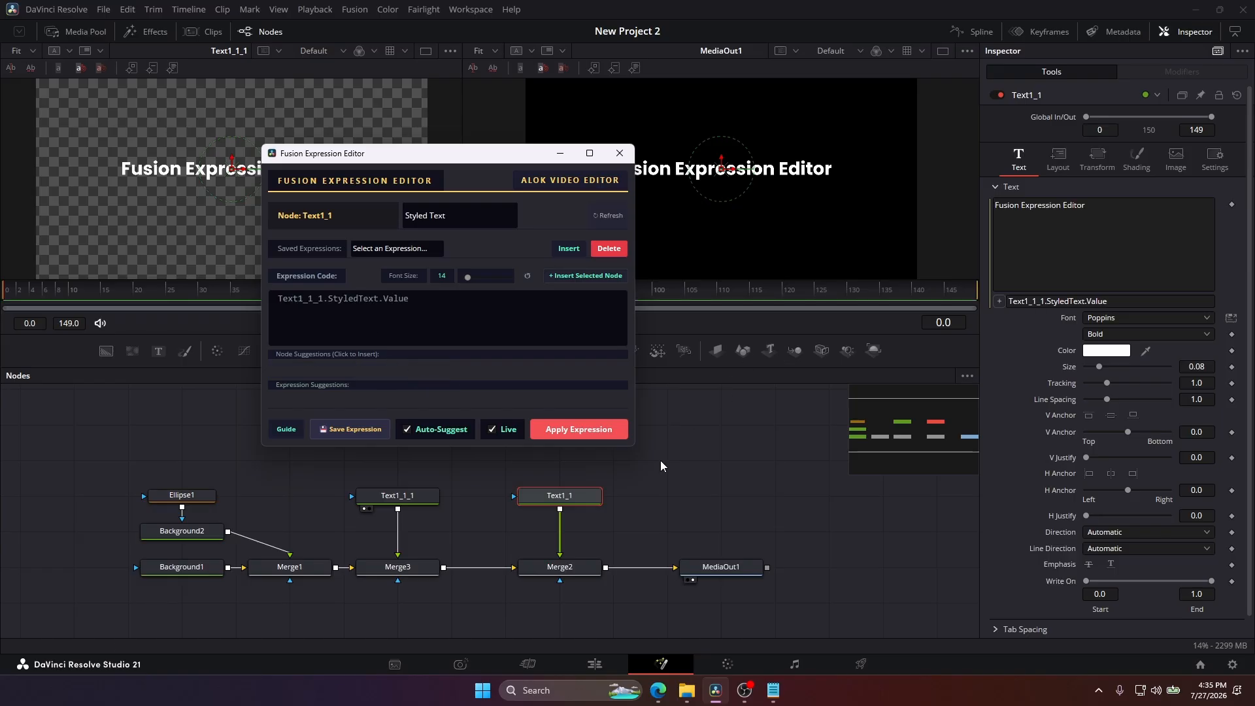
pyautogui.moveTo(593, 495); pyautogui.dragTo(758, 147)
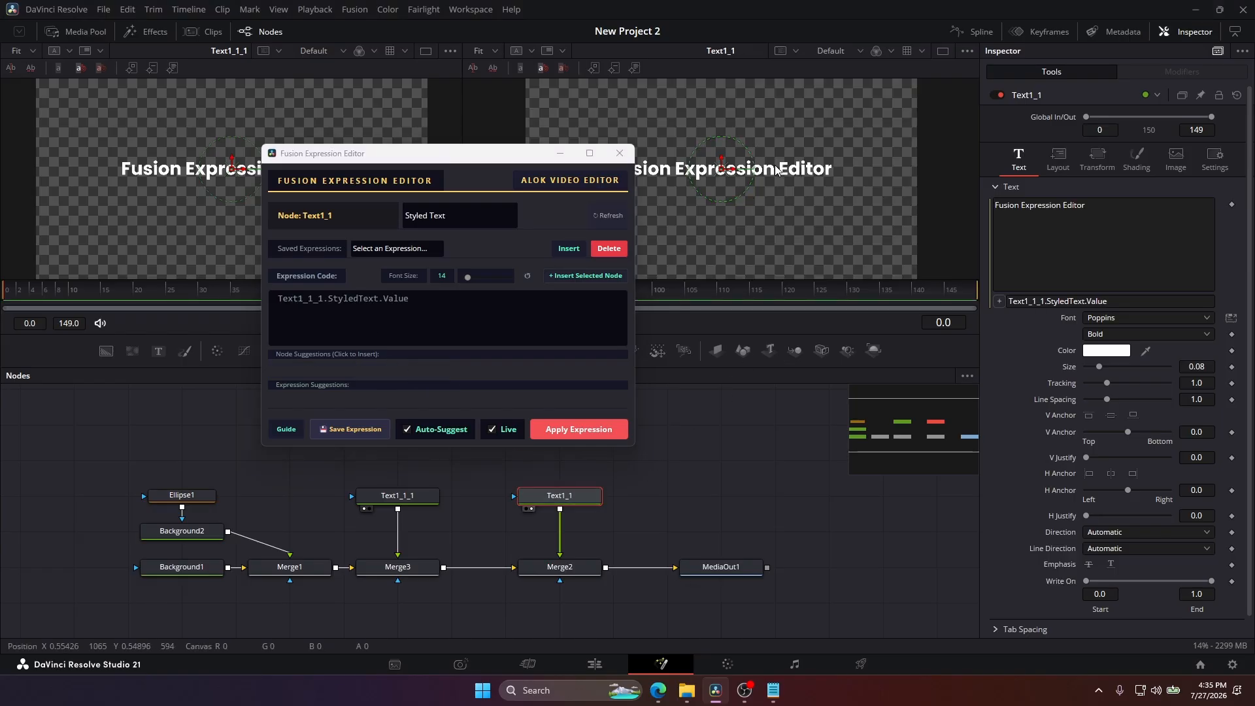
pyautogui.click(396, 498)
pyautogui.click(466, 300)
pyautogui.hotkey('ctrl', 'a')
pyautogui.press('BackSpace')
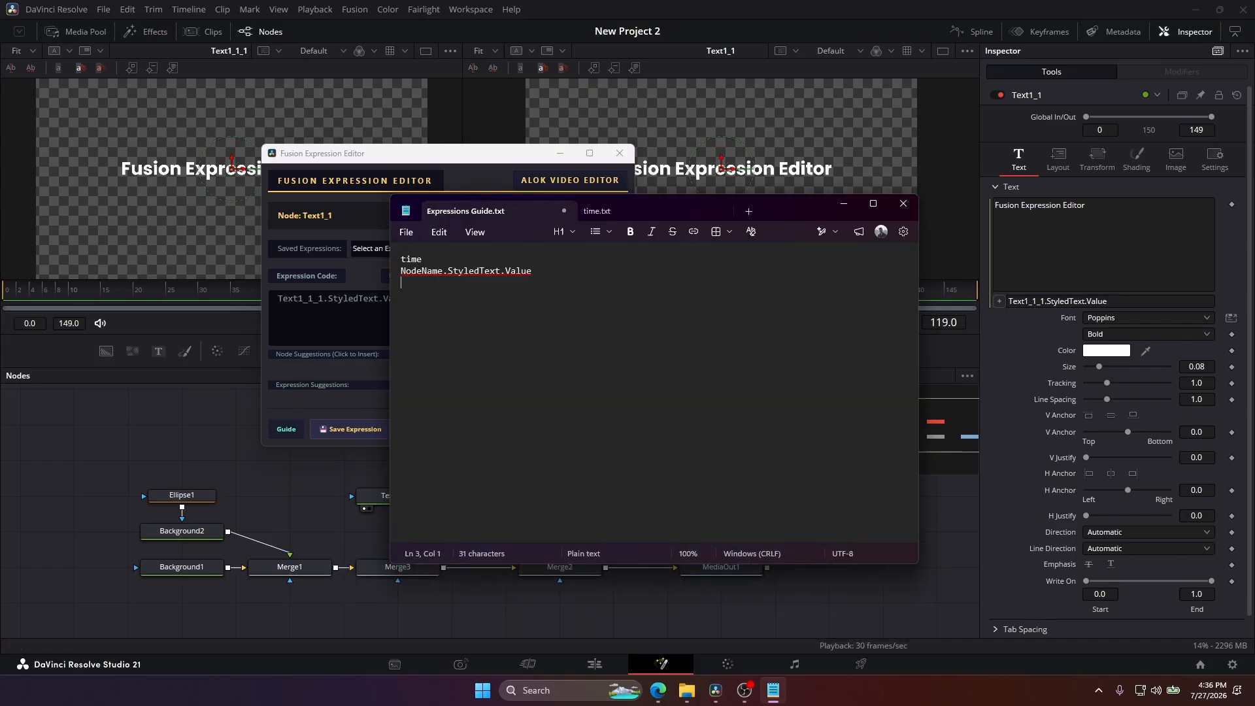
# Switch to the browser's cheat sheet, copy comp.RenderStart from Composition Settings and paste it as the third line of Expressions Guide.txt.
pyautogui.click(658, 690)
pyautogui.scroll(10, 553, 307)
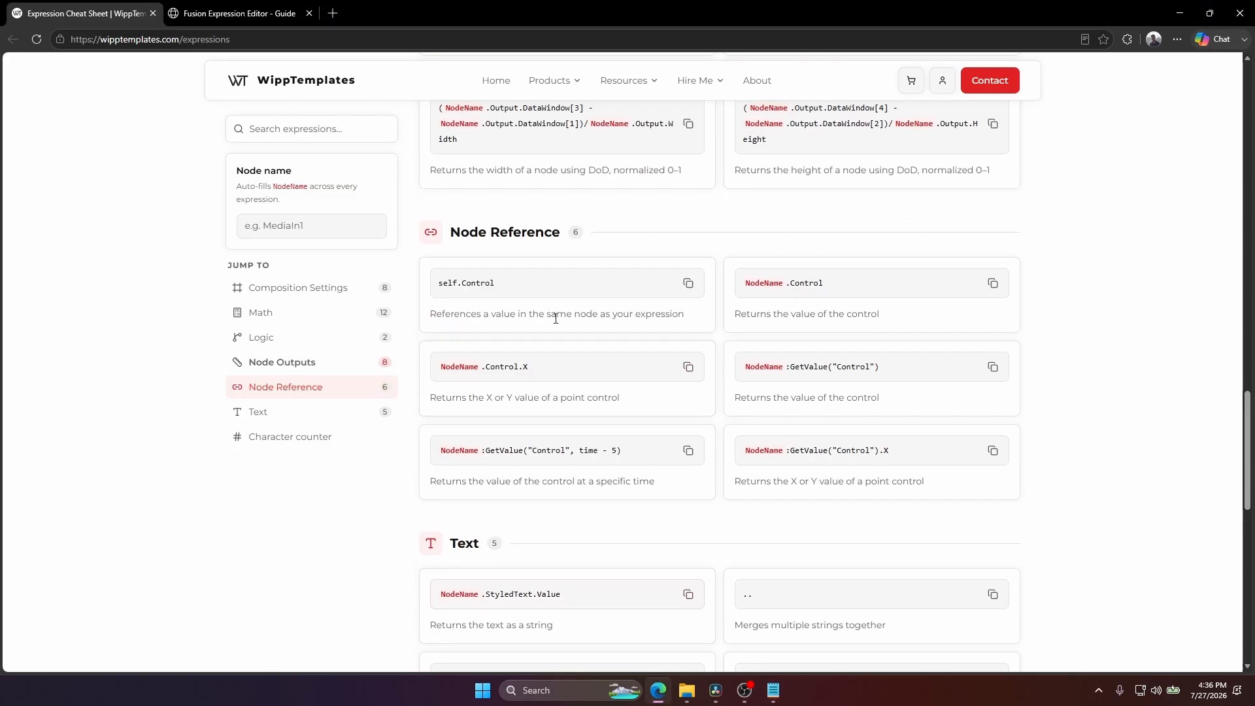
pyautogui.scroll(1, 554, 299)
pyautogui.scroll(-4, 555, 297)
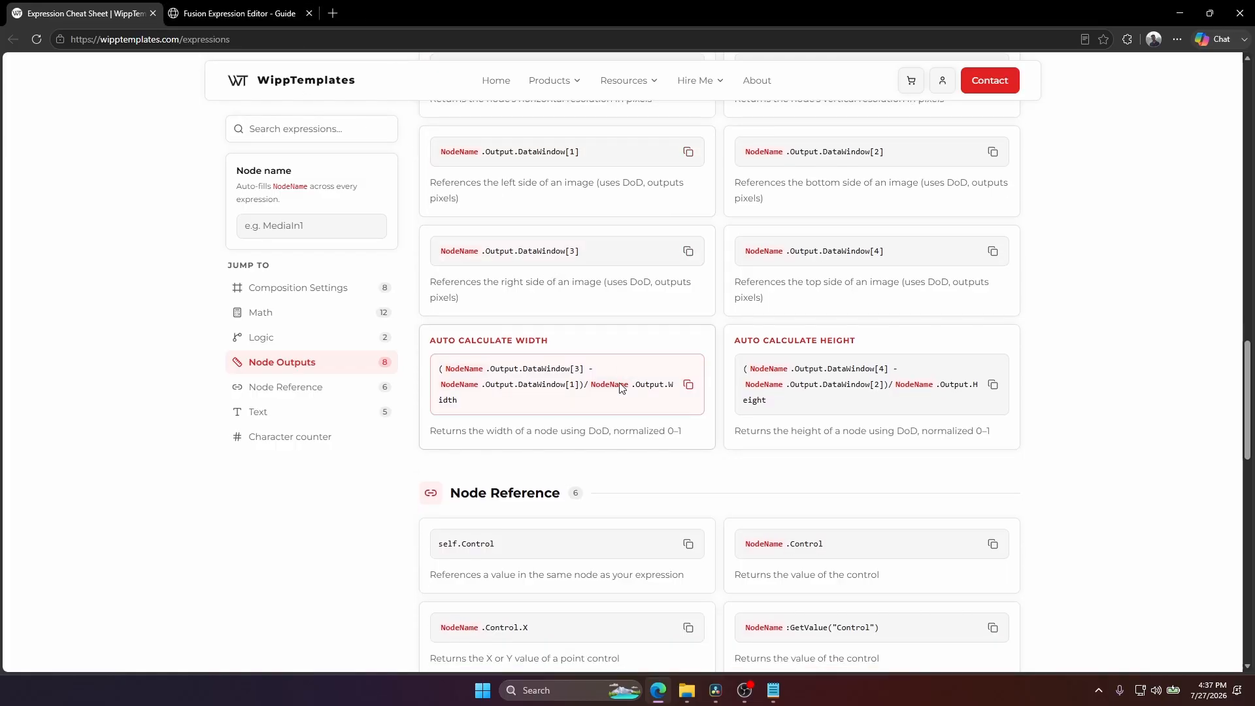
pyautogui.scroll(5, 618, 366)
pyautogui.scroll(15, 556, 249)
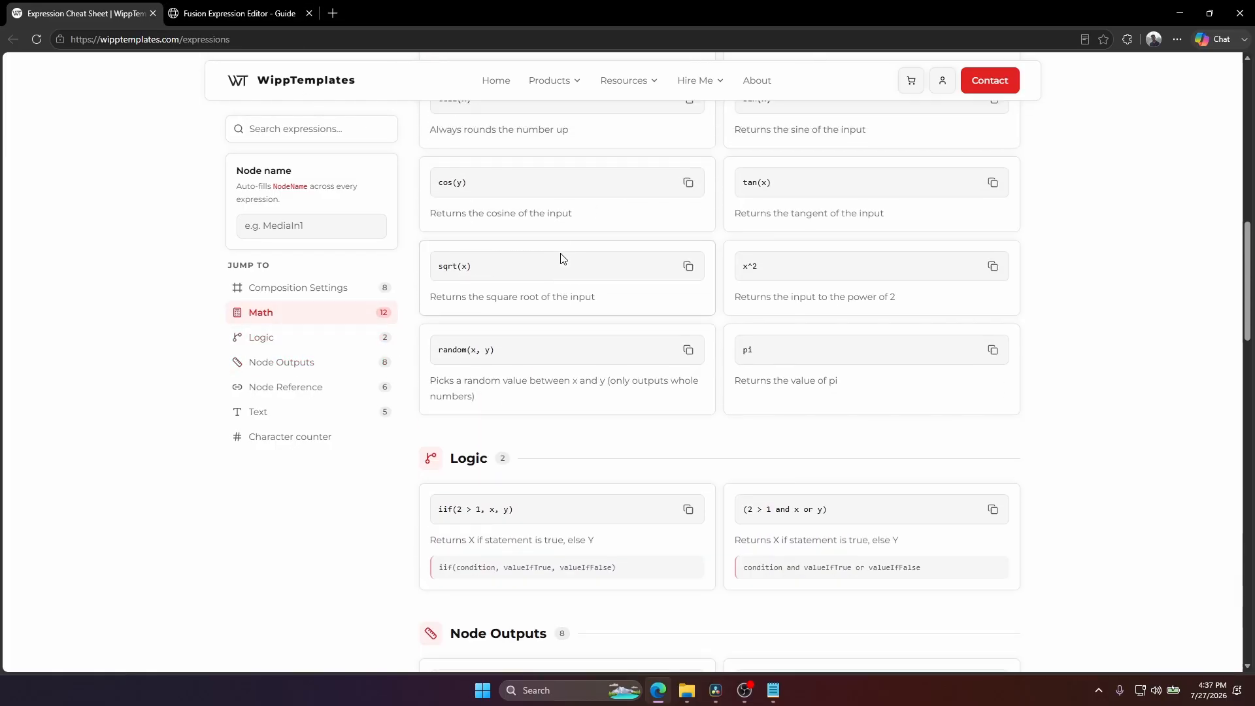
pyautogui.scroll(3, 565, 259)
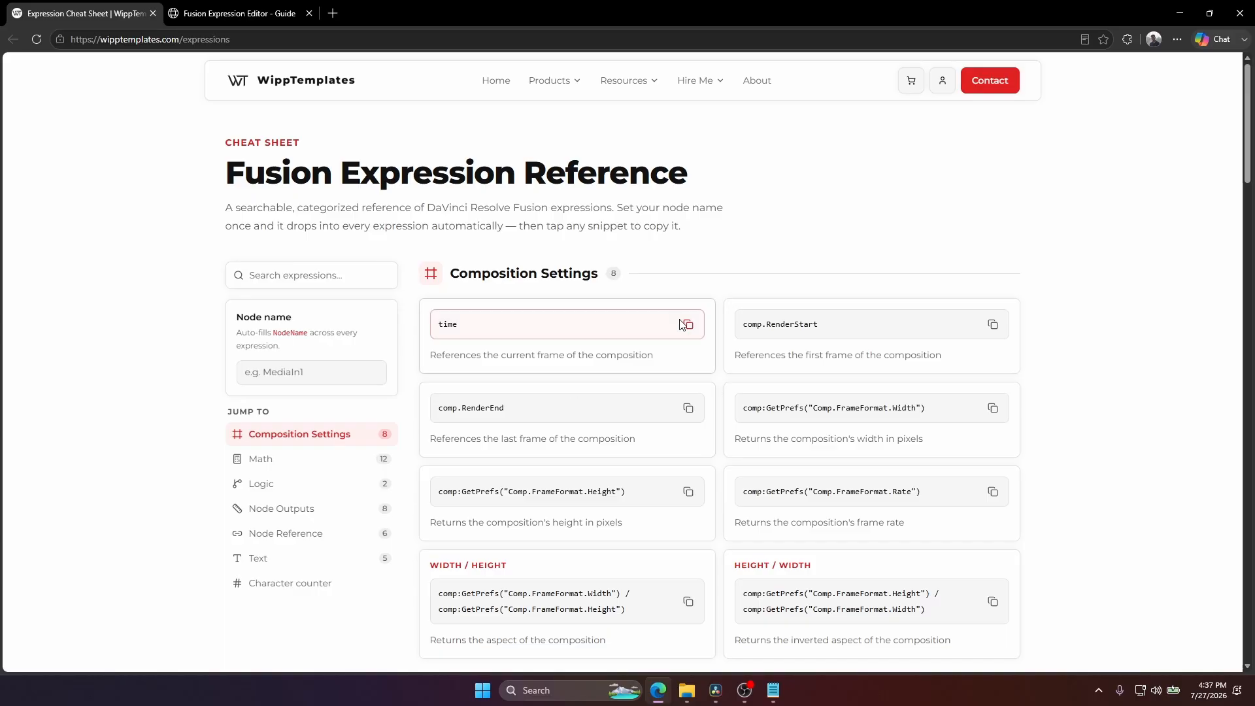
pyautogui.click(993, 324)
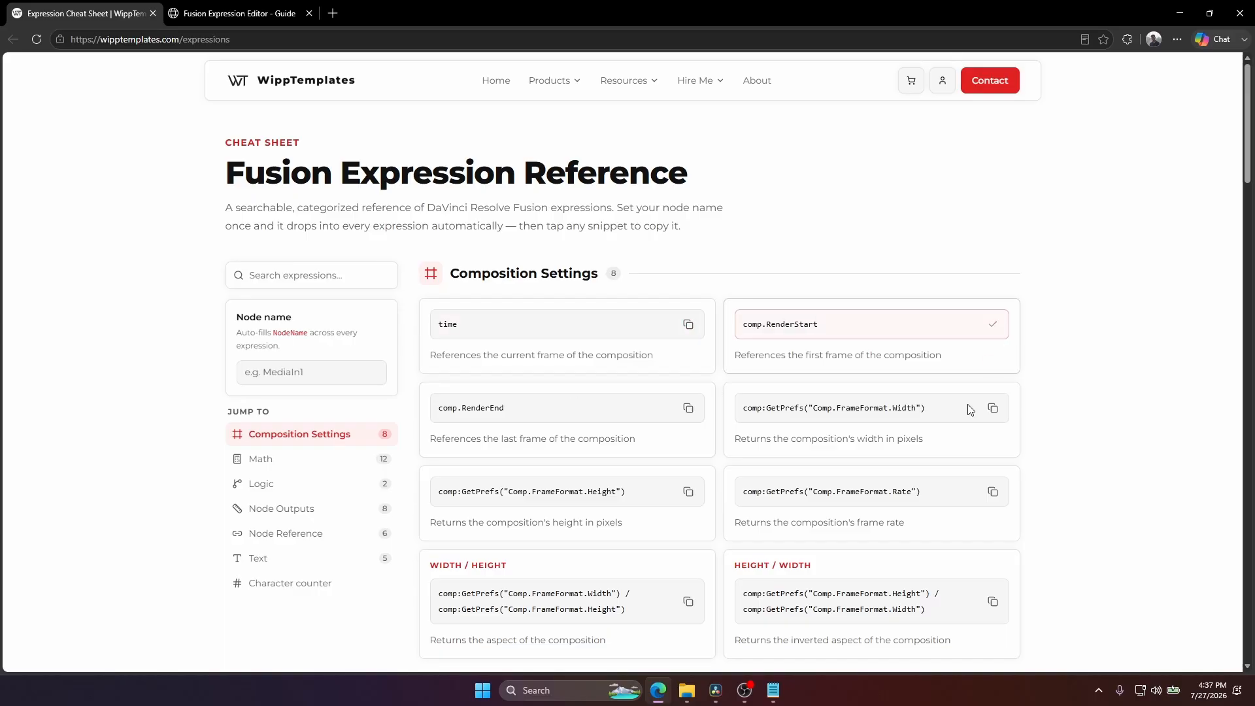
pyautogui.click(773, 691)
pyautogui.hotkey('ctrl', 'v')
# Copy comp.RenderEnd and comp:GetPrefs("Comp.FrameFormat.Width") from the cheat sheet onto separate new lines in Expressions Guide.txt.
pyautogui.hotkey('alt', 'Tab')
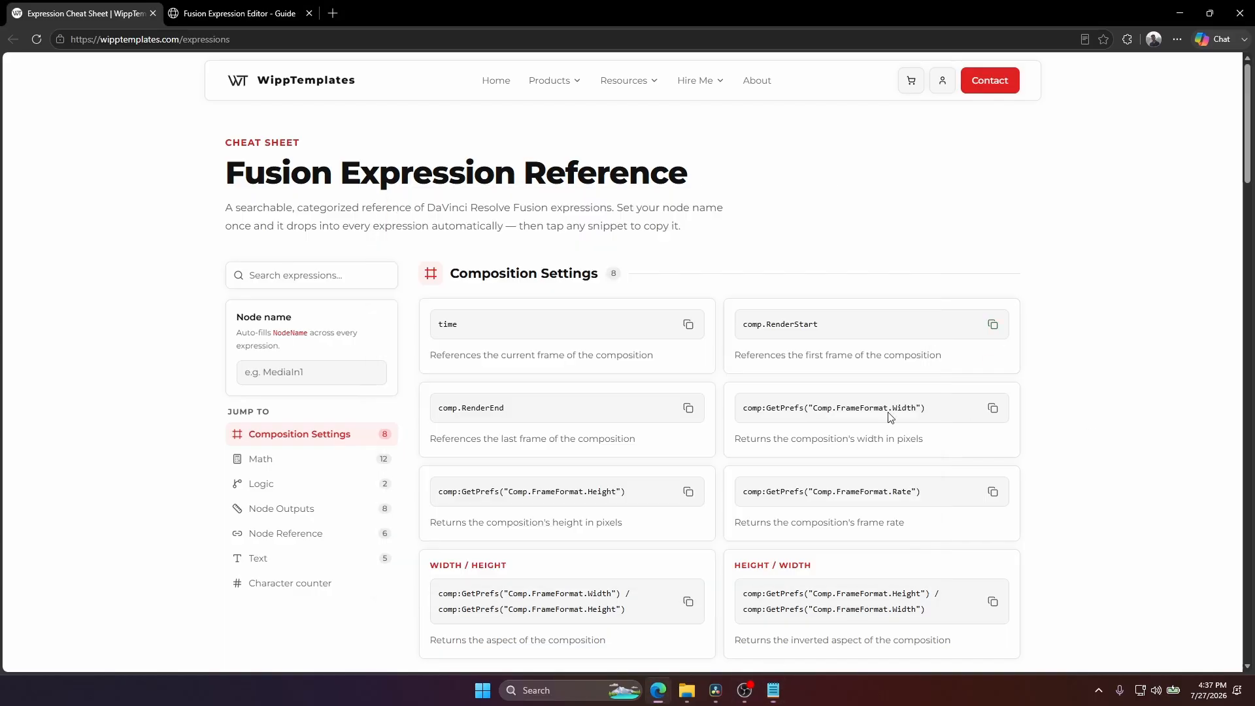
pyautogui.click(774, 690)
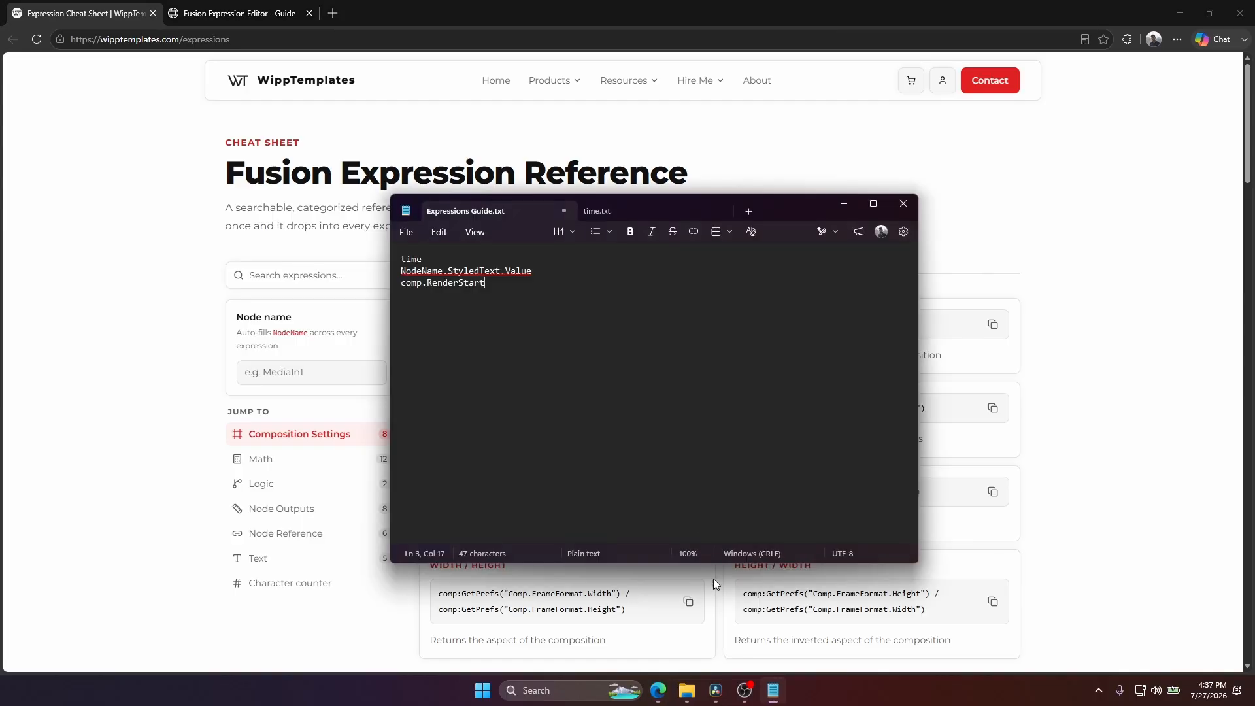
pyautogui.hotkey('ctrl', 'v')
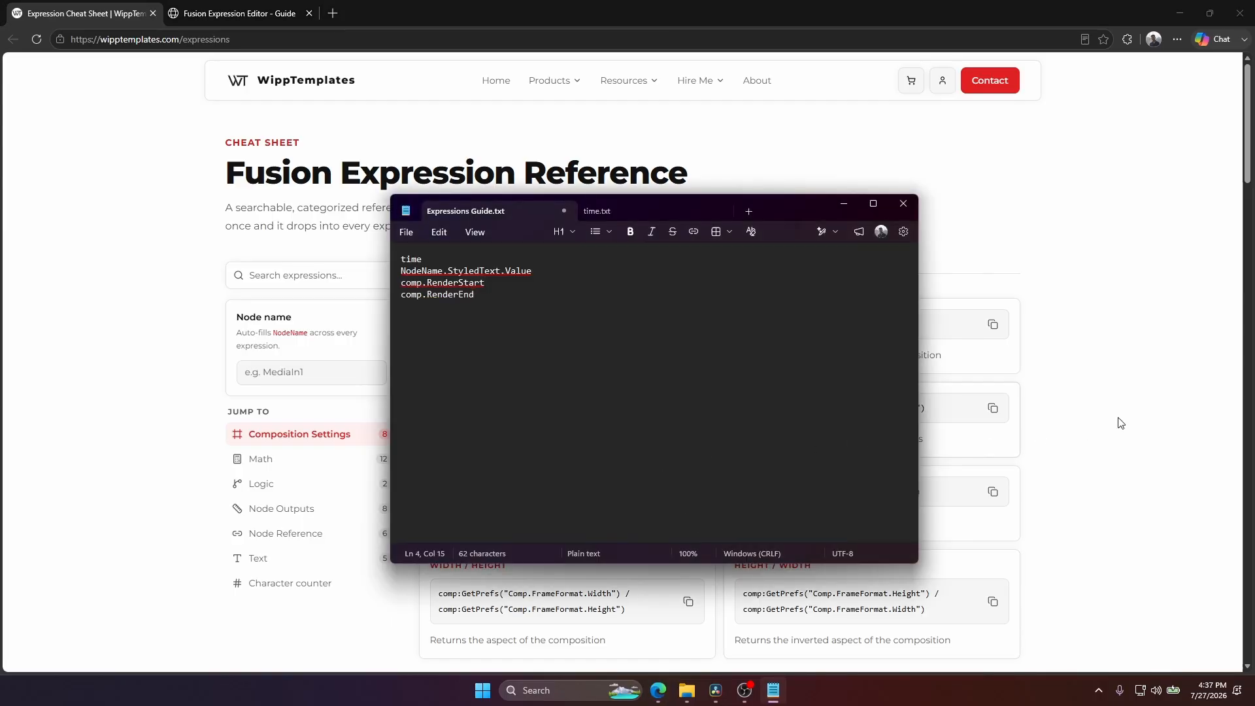
pyautogui.hotkey('alt', 'Tab')
pyautogui.click(994, 408)
pyautogui.click(774, 690)
pyautogui.press('Return')
pyautogui.hotkey('ctrl', 'v')
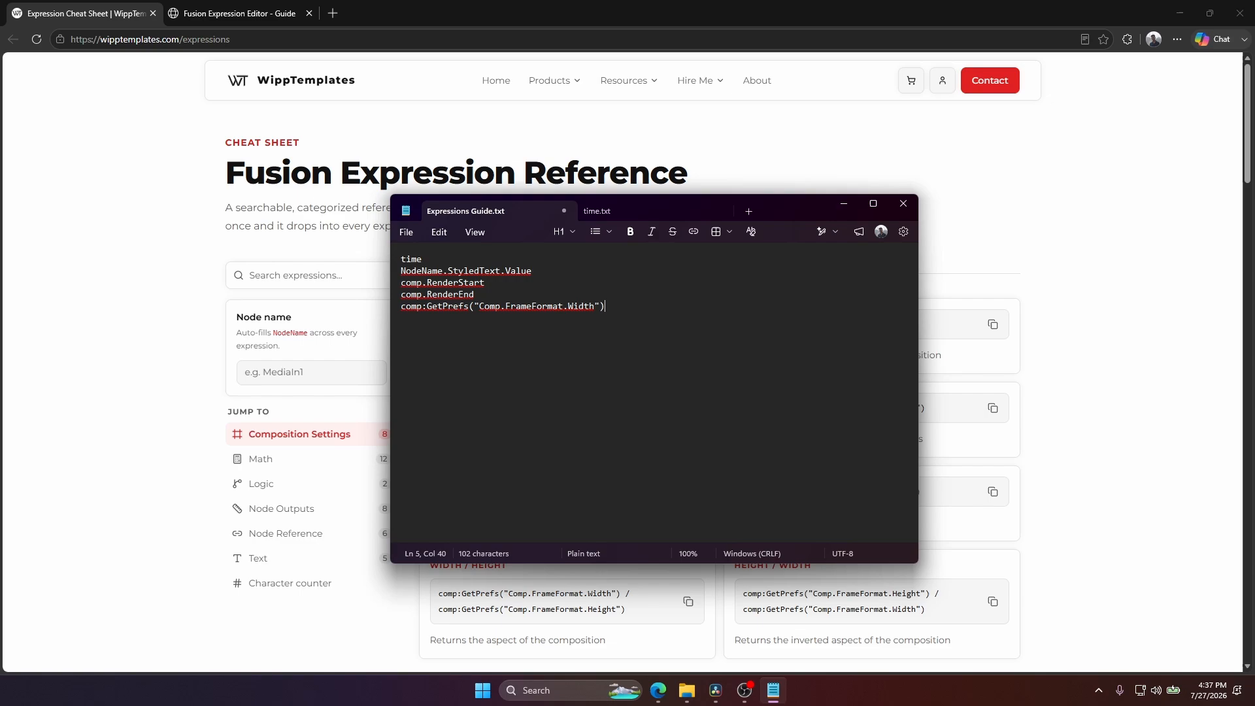
# Copy comp:GetPrefs("Comp.FrameFormat.Height") from the cheat sheet onto a new line in Expressions Guide.txt, then save and close the file.
pyautogui.click(1013, 437)
pyautogui.scroll(-2, 1013, 438)
pyautogui.click(688, 361)
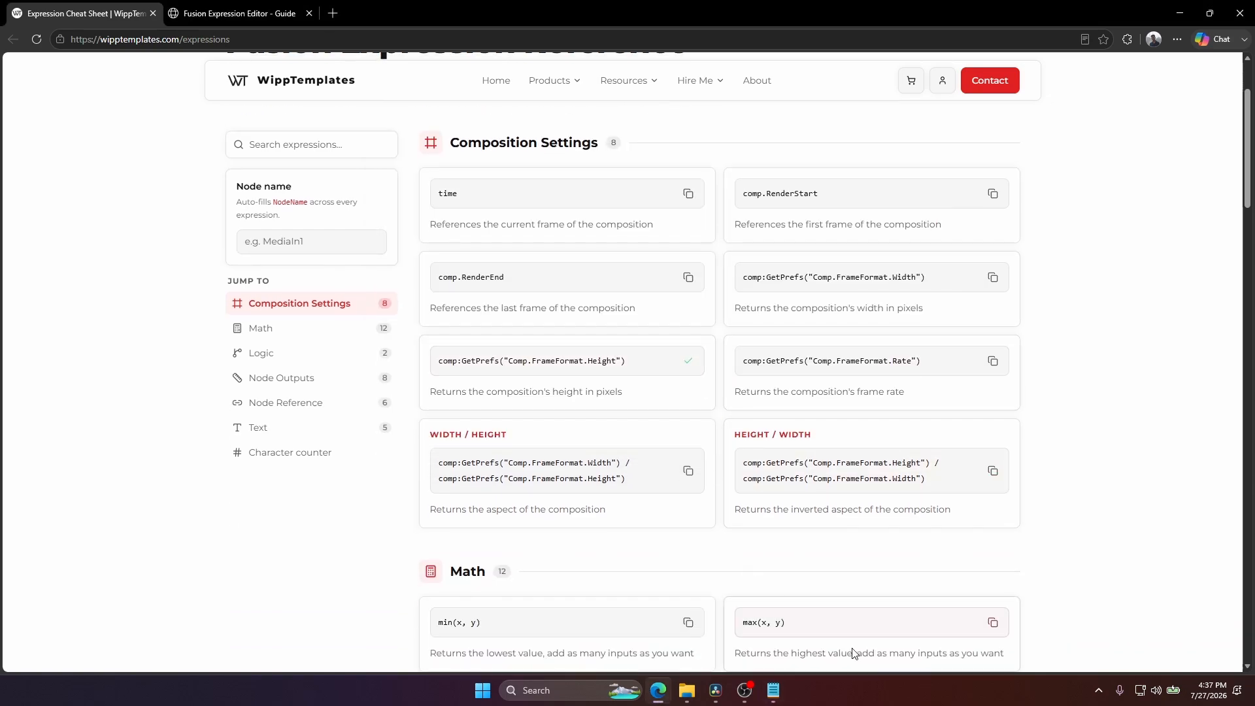
pyautogui.click(774, 690)
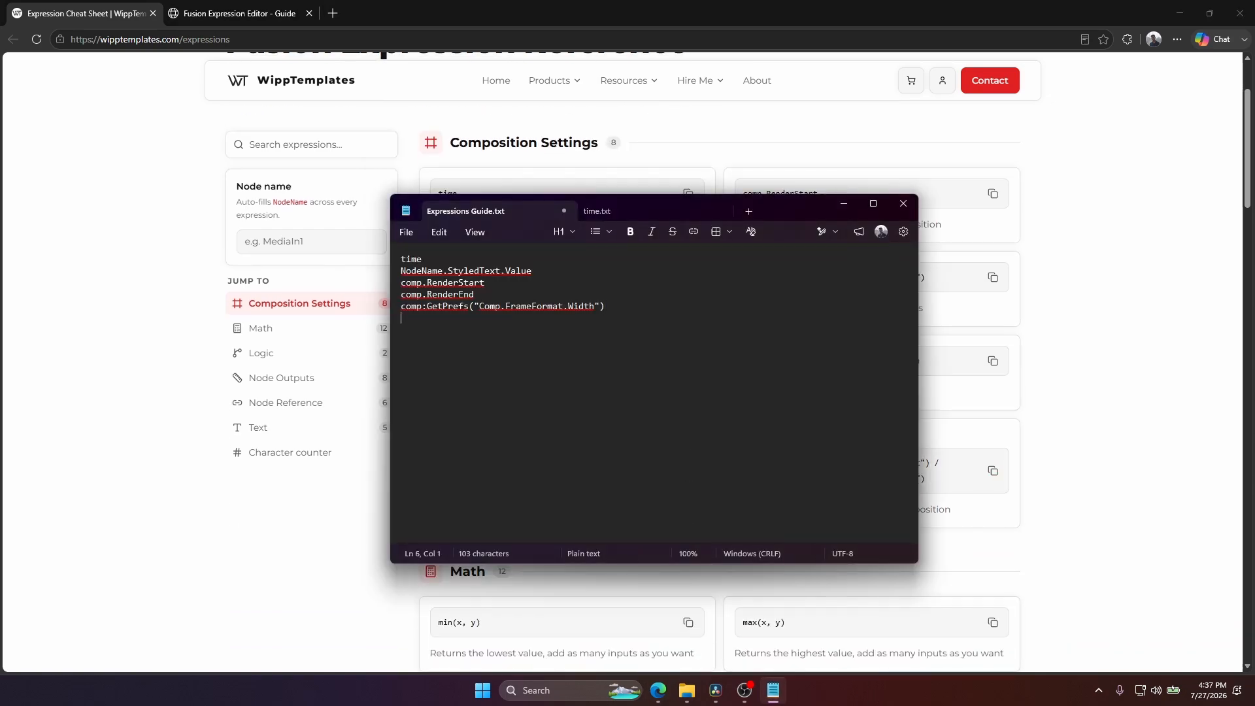
pyautogui.hotkey('ctrl', 'v')
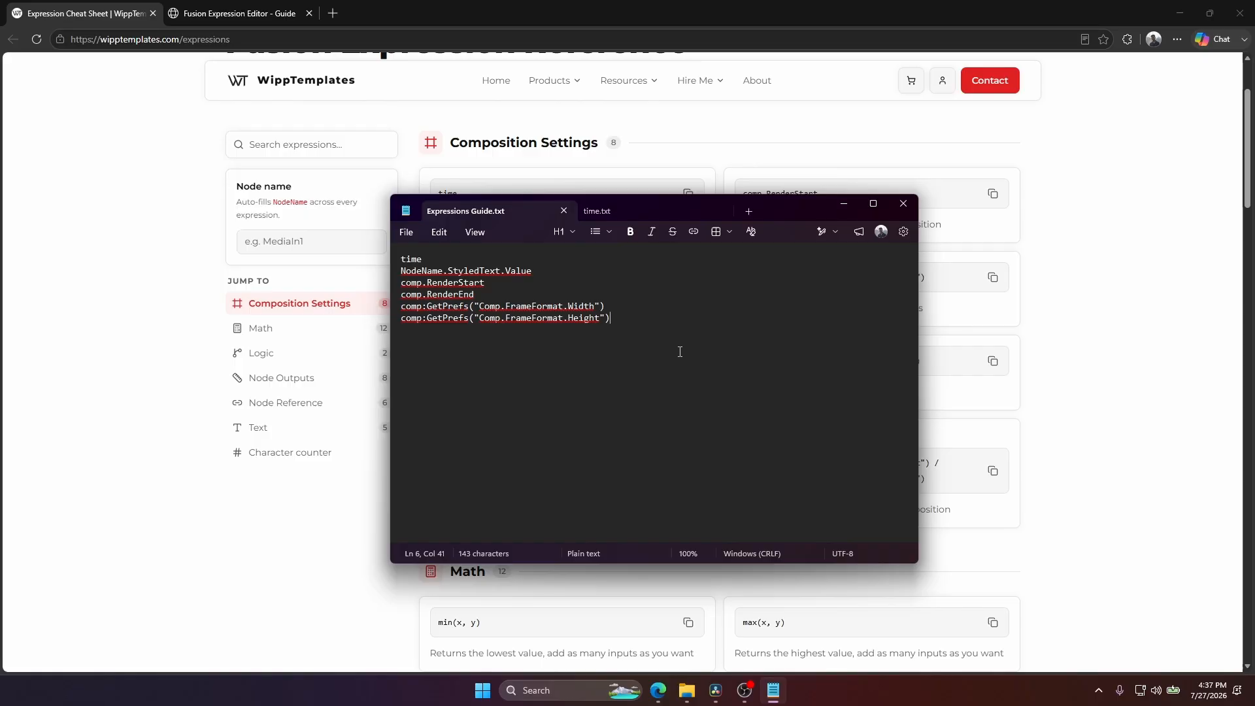
pyautogui.click(903, 204)
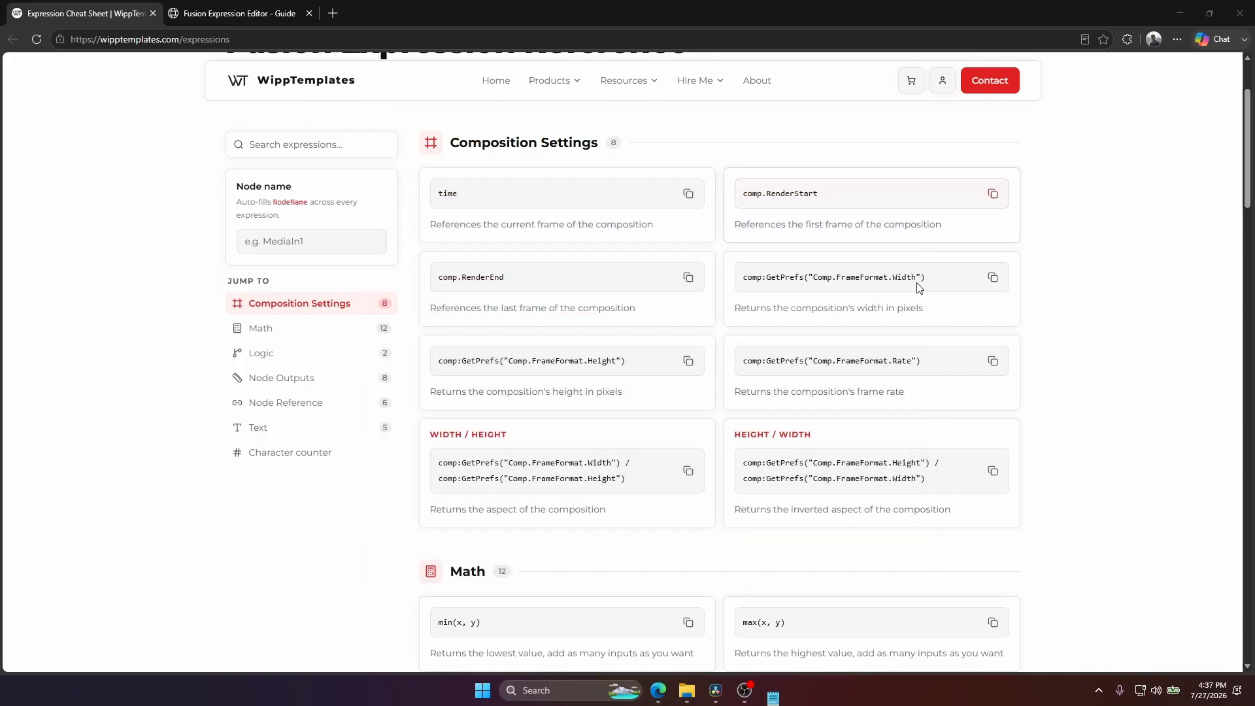
# Return to DaVinci Resolve, close the Fusion Expression Editor and relaunch its script.
pyautogui.click(1182, 11)
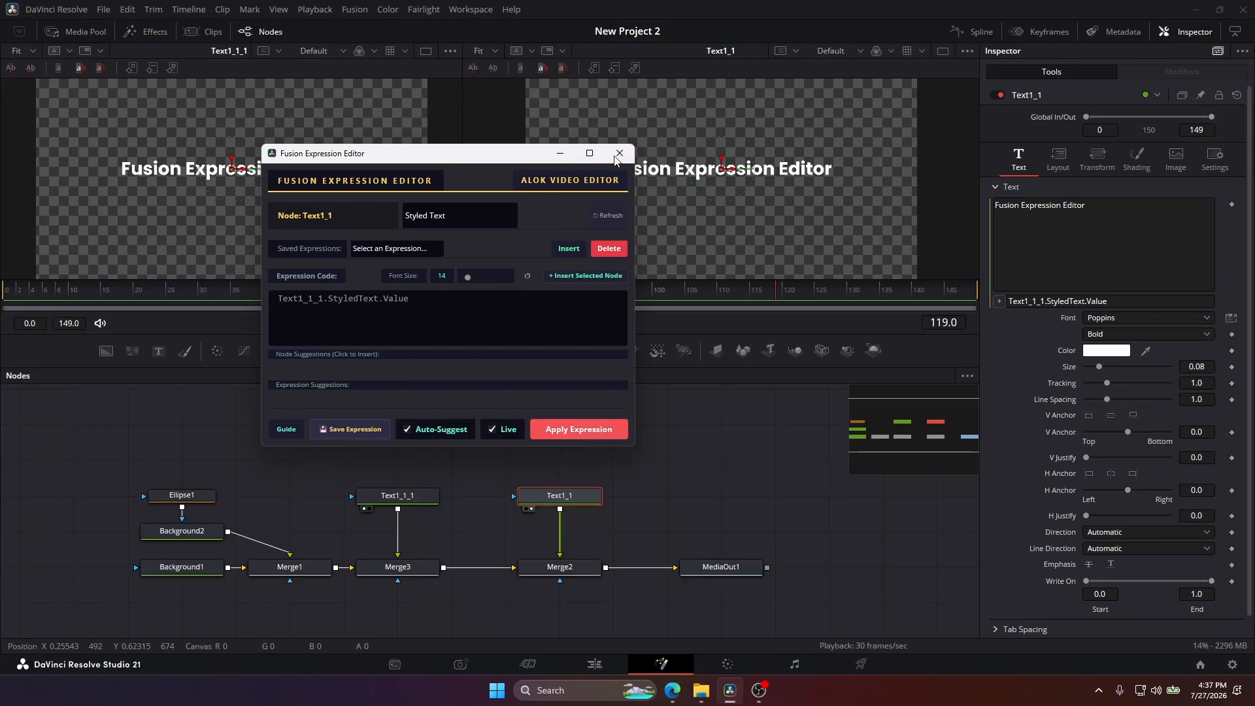
pyautogui.click(620, 155)
pyautogui.click(466, 9)
pyautogui.moveTo(540, 387)
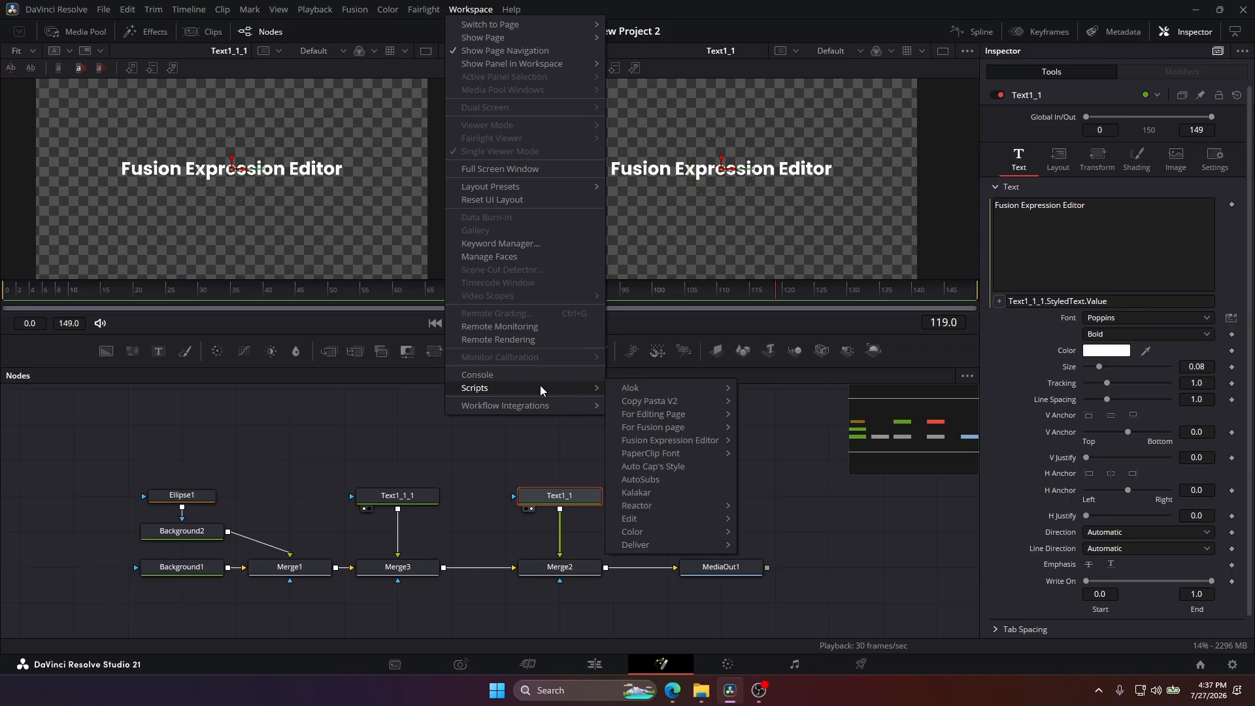
pyautogui.click(759, 439)
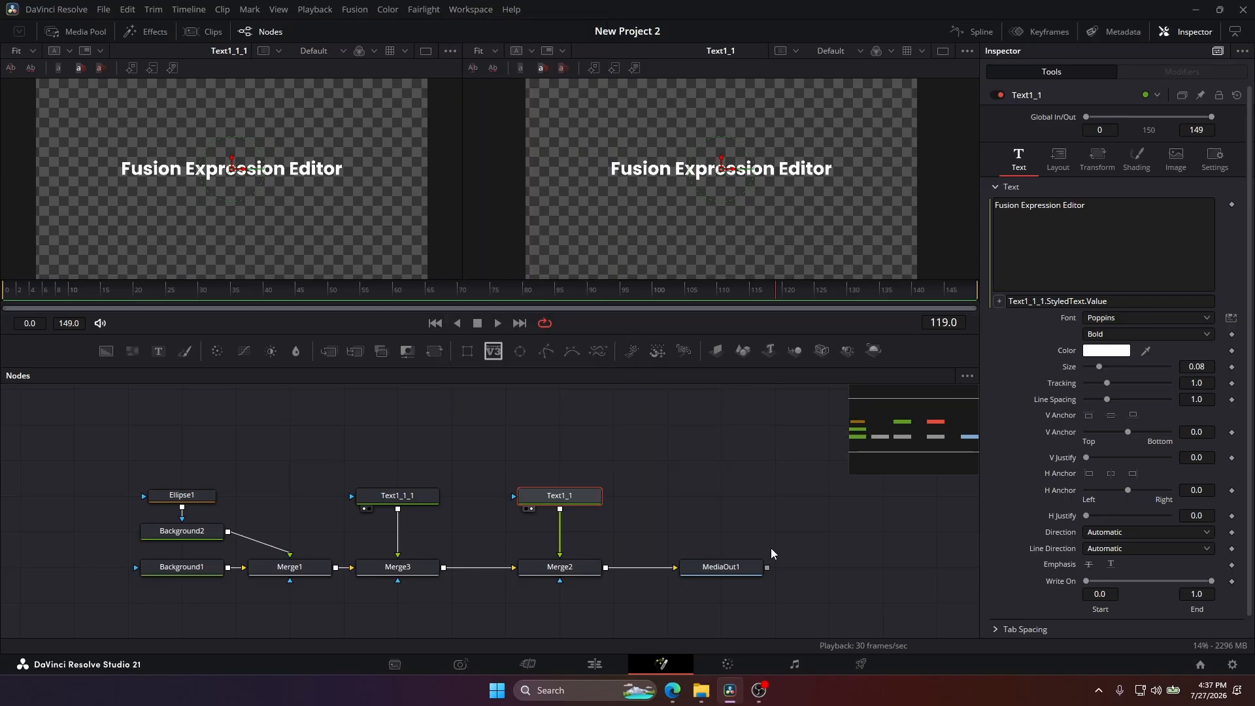
# Reopen Expressions Guide.txt from the SupportFiles folder and place it beside the Fusion Expression Editor window.
pyautogui.click(702, 690)
pyautogui.click(99, 99)
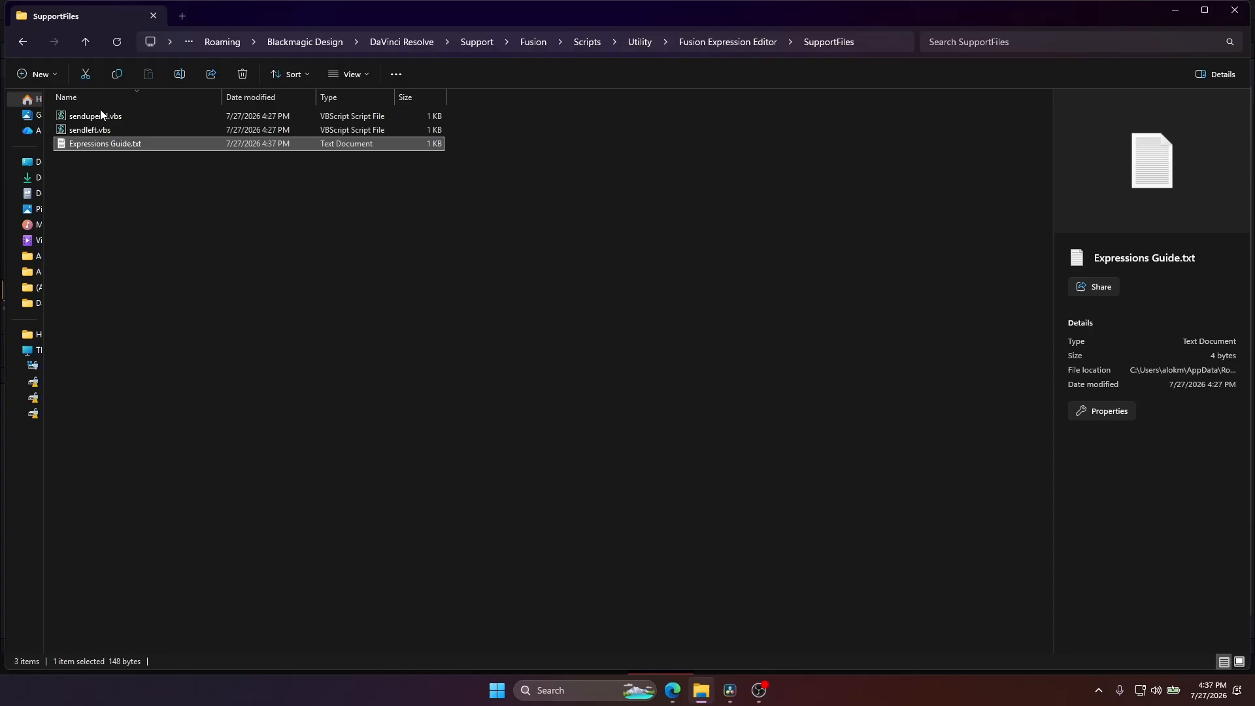
pyautogui.doubleClick(97, 142)
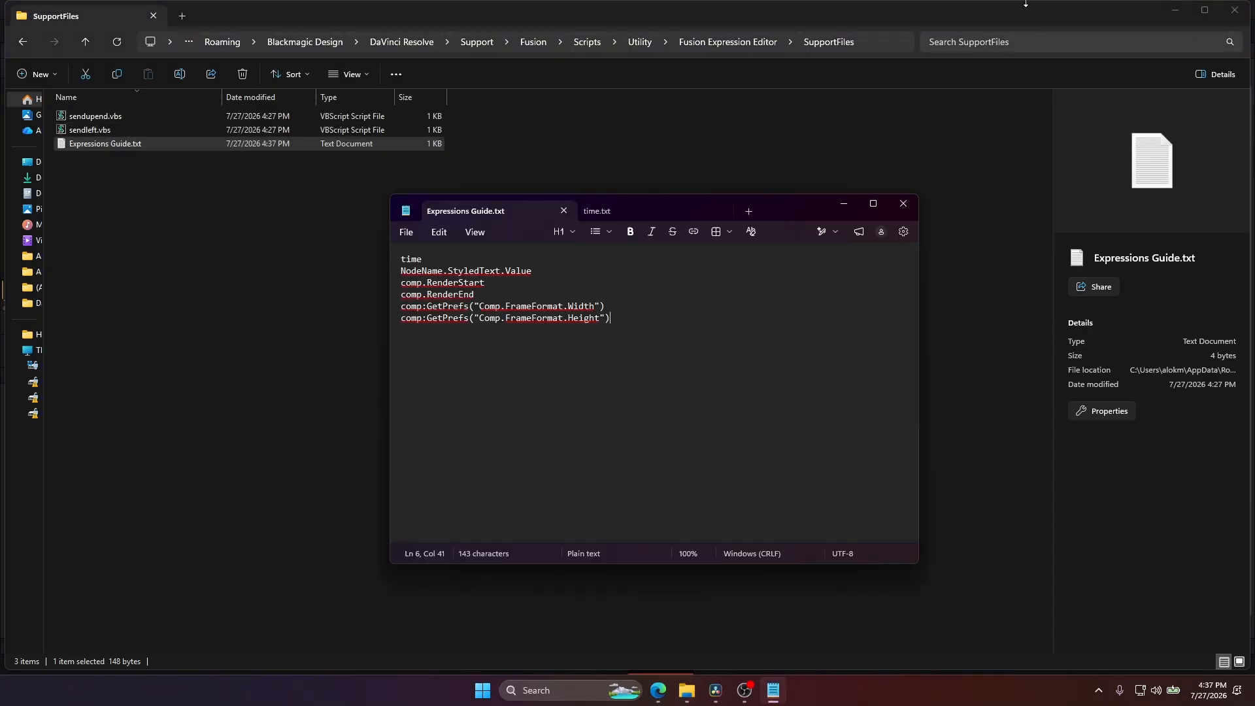
pyautogui.click(1173, 16)
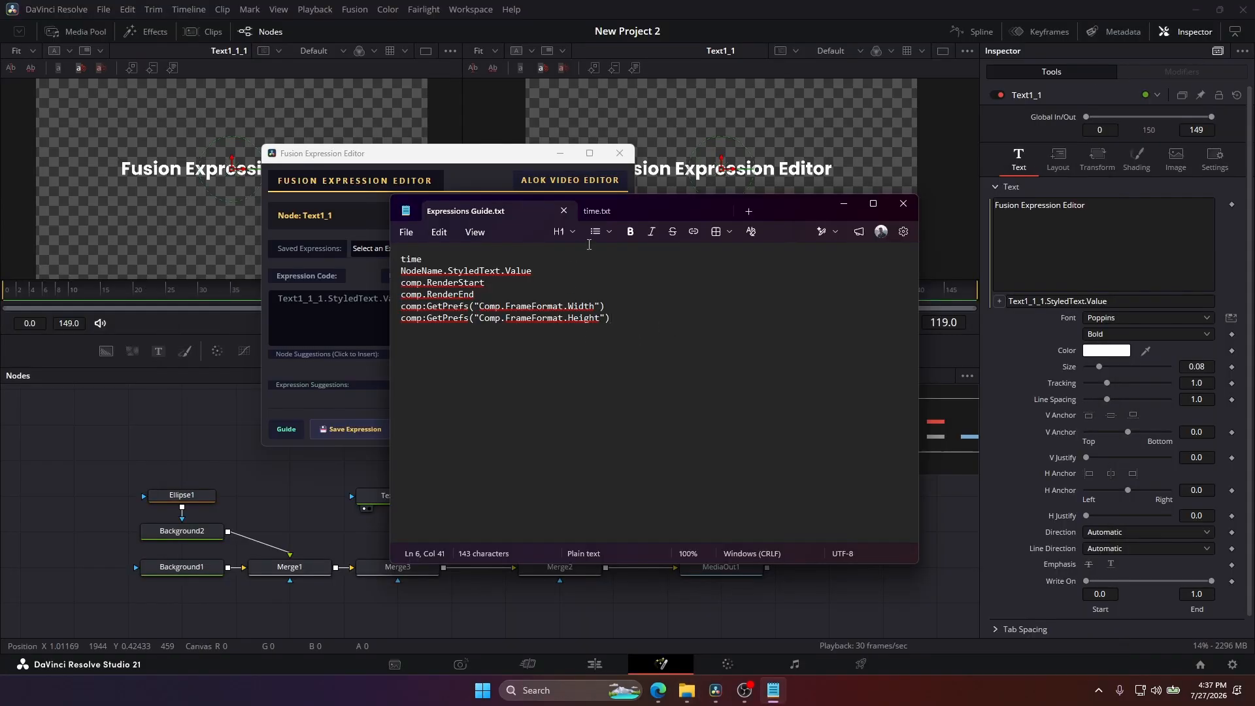
pyautogui.moveTo(803, 205); pyautogui.dragTo(1054, 148)
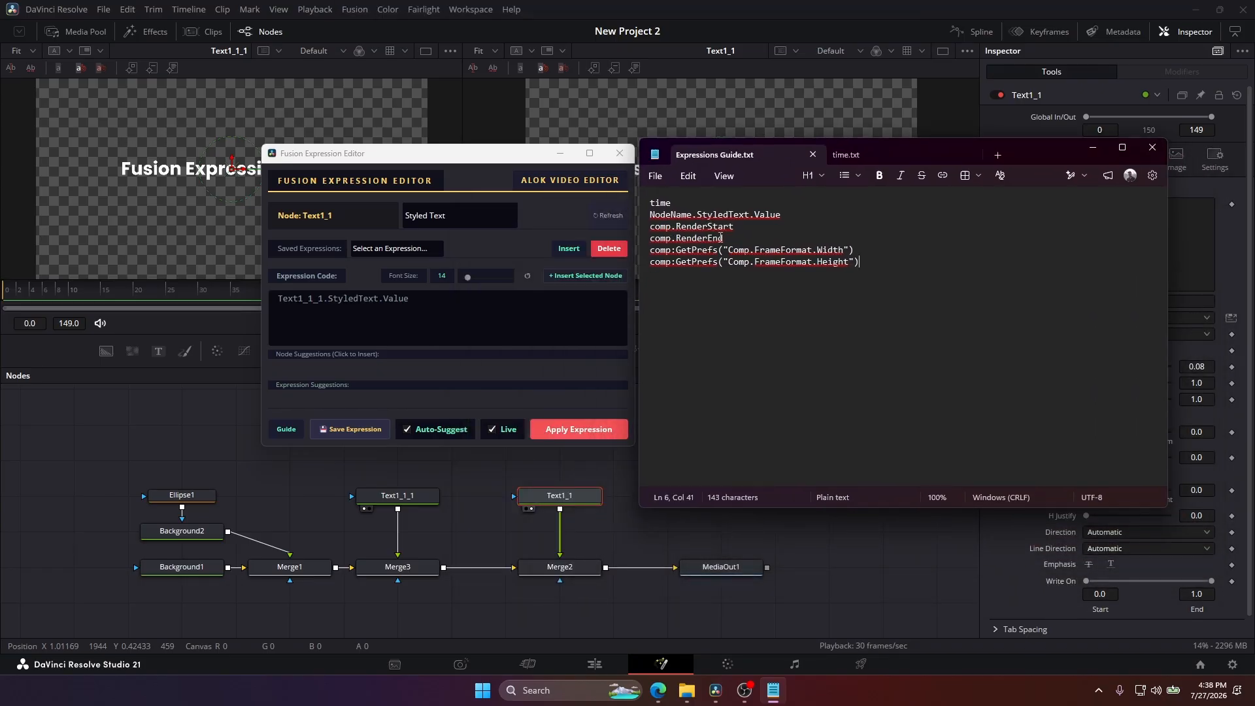
# Enter c after Text1_1_1.StyledText.Value and complete it with the suggested comp:GetPrefs("Comp.FrameFormat.Height").
pyautogui.click(461, 302)
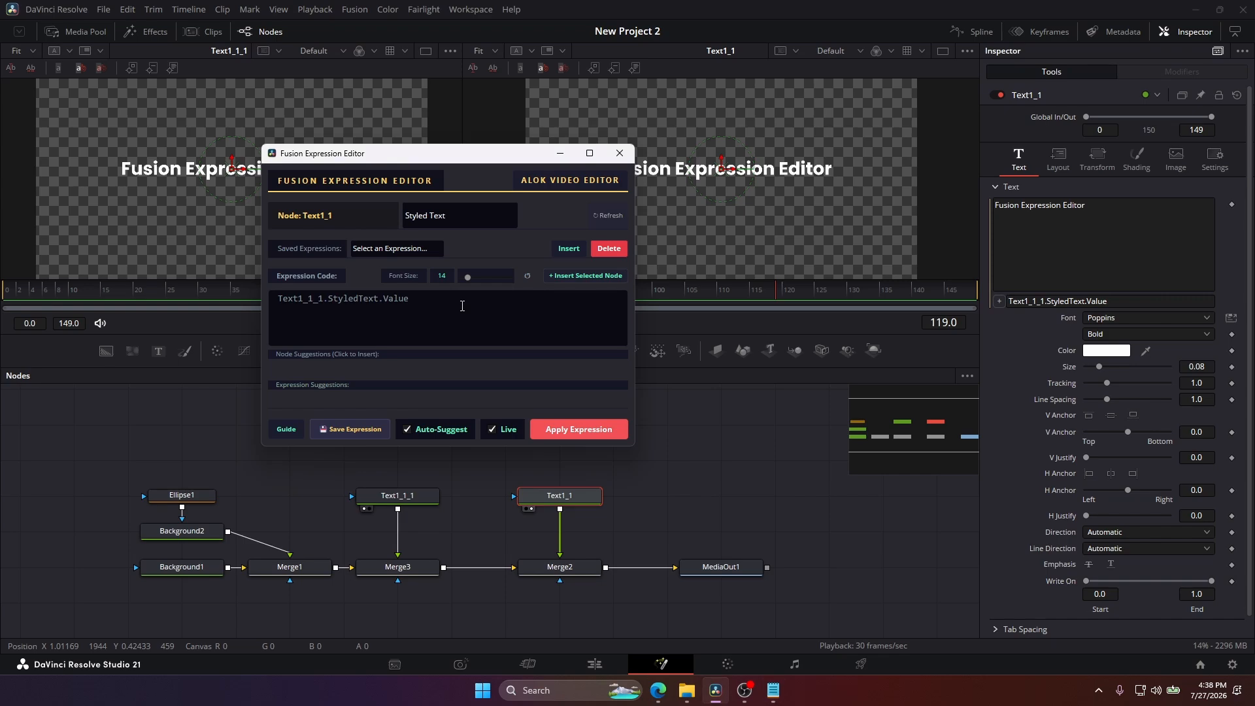
pyautogui.write('c')
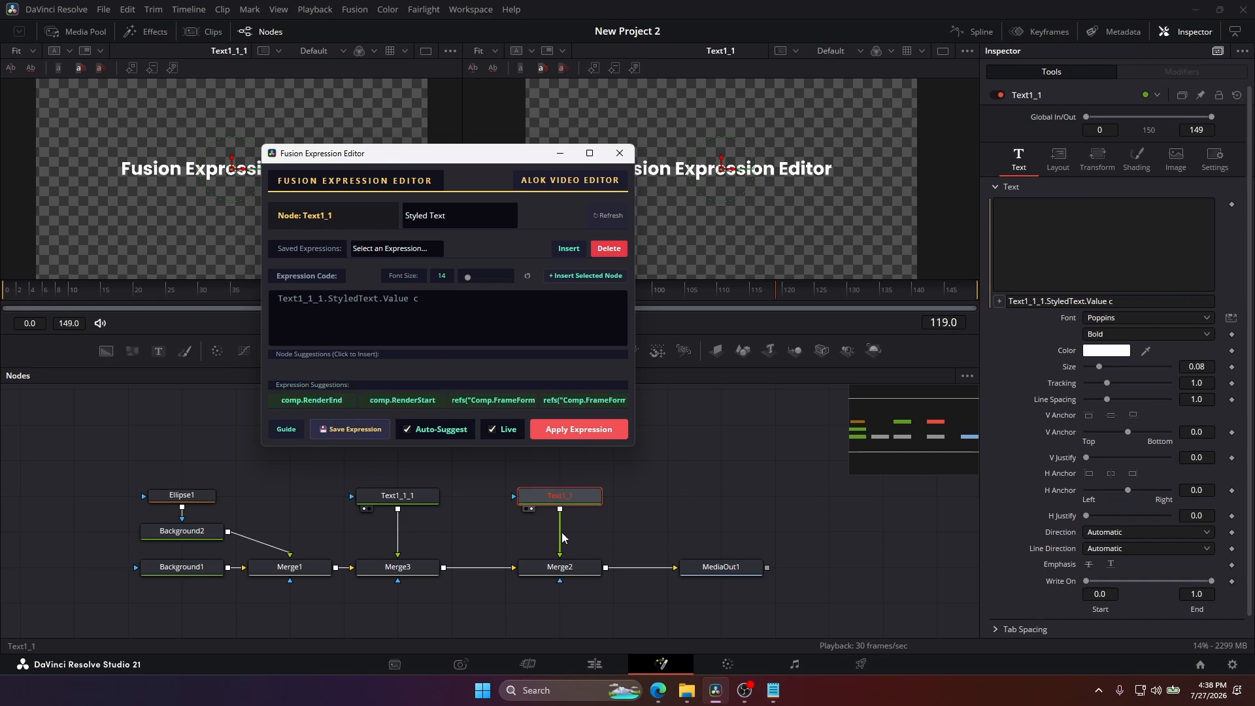
pyautogui.click(773, 692)
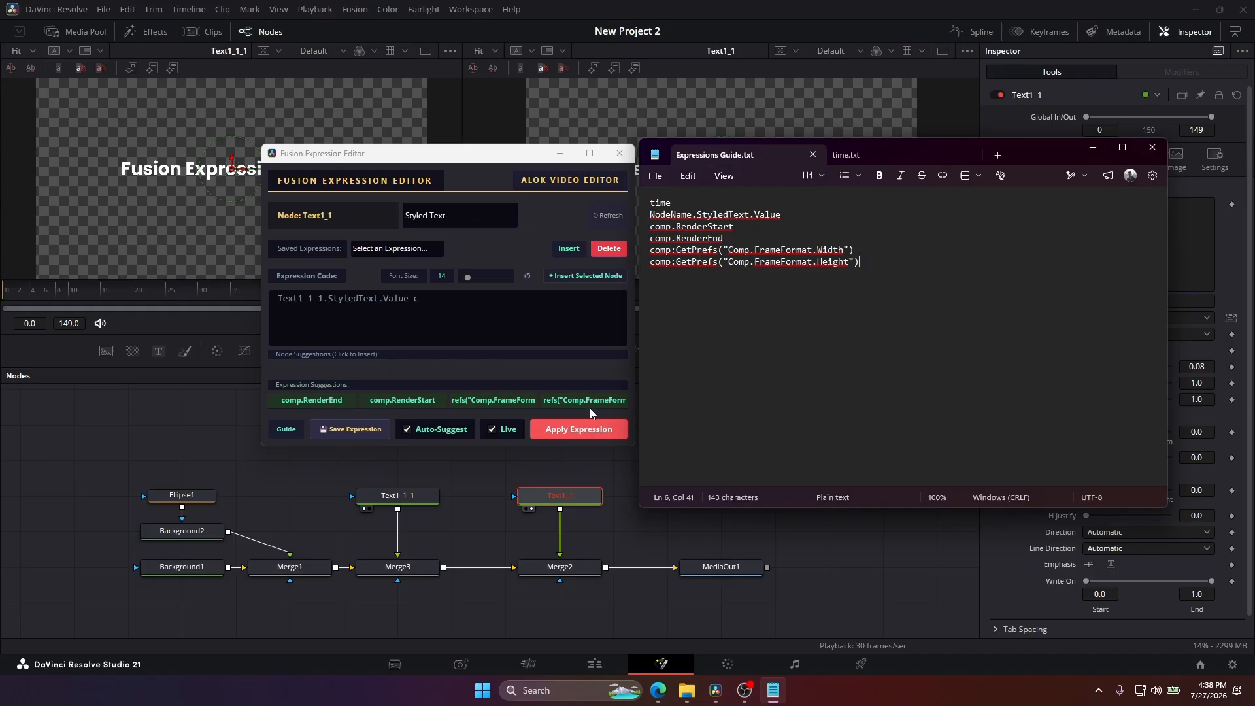
pyautogui.click(519, 400)
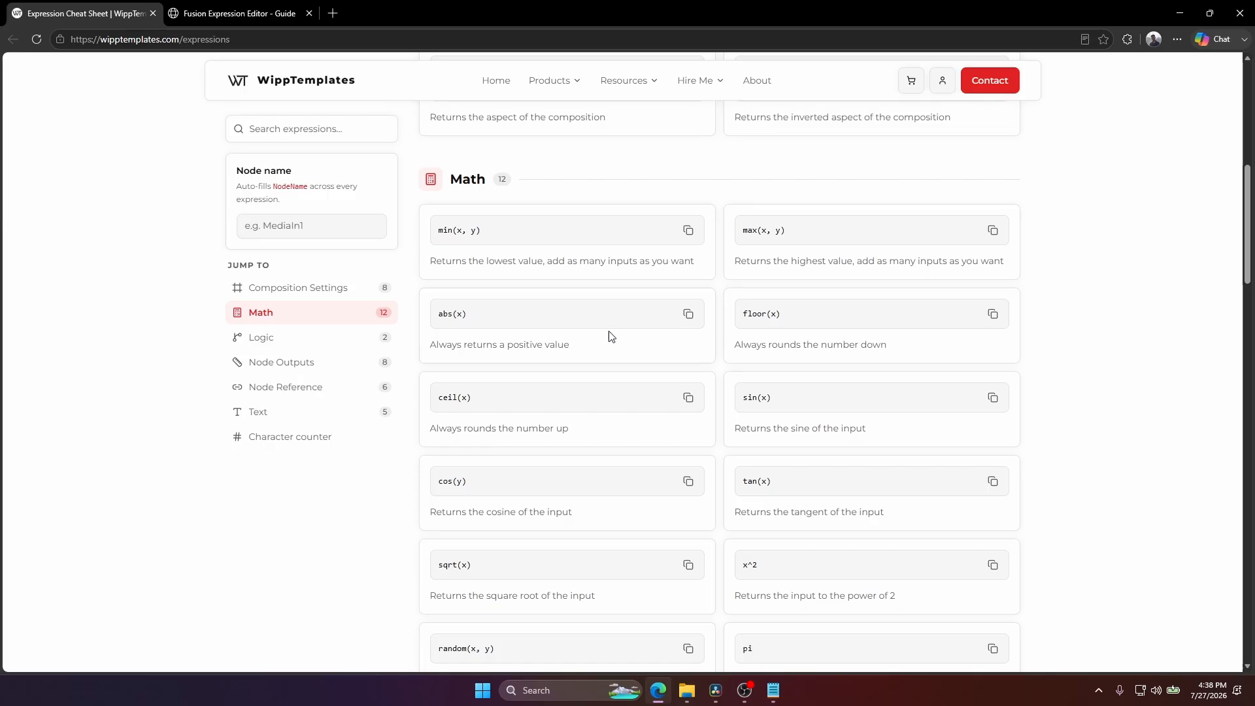
# Look through the Math, Logic and Node Outputs expressions on the browser's cheat sheet.
pyautogui.scroll(-5, 672, 463)
pyautogui.scroll(-10, 598, 440)
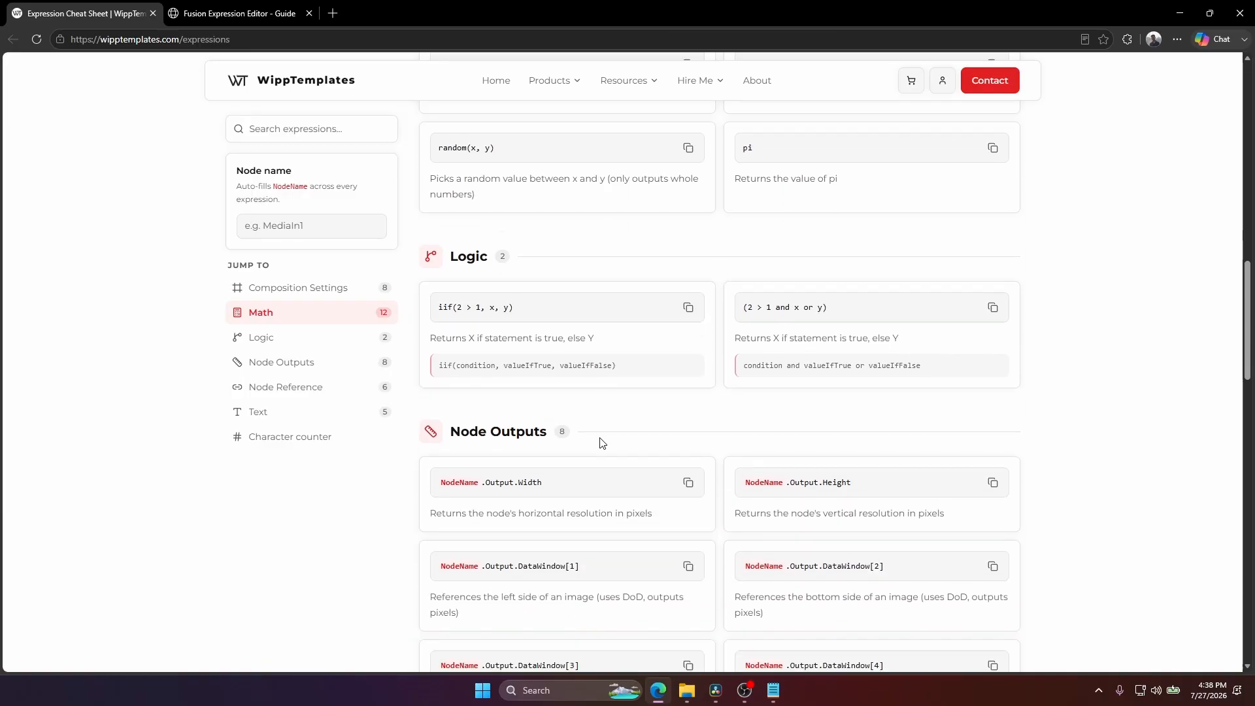
pyautogui.click(774, 691)
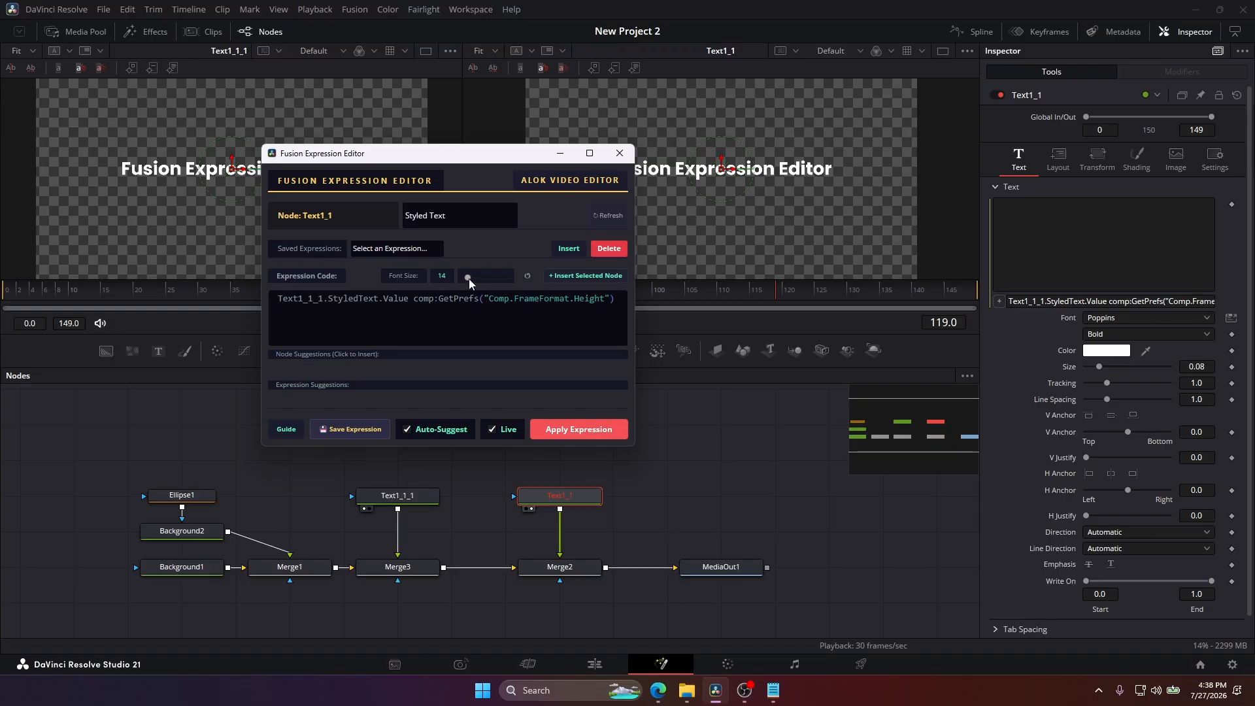
# Try the expression code's font size control and reset it, and look through the Fusion Expressions guide's operators and functions.
pyautogui.moveTo(469, 278)
pyautogui.mouseDown()
pyautogui.moveTo(498, 281)
pyautogui.moveTo(466, 281)
pyautogui.mouseUp()
pyautogui.click(526, 276)
pyautogui.click(283, 429)
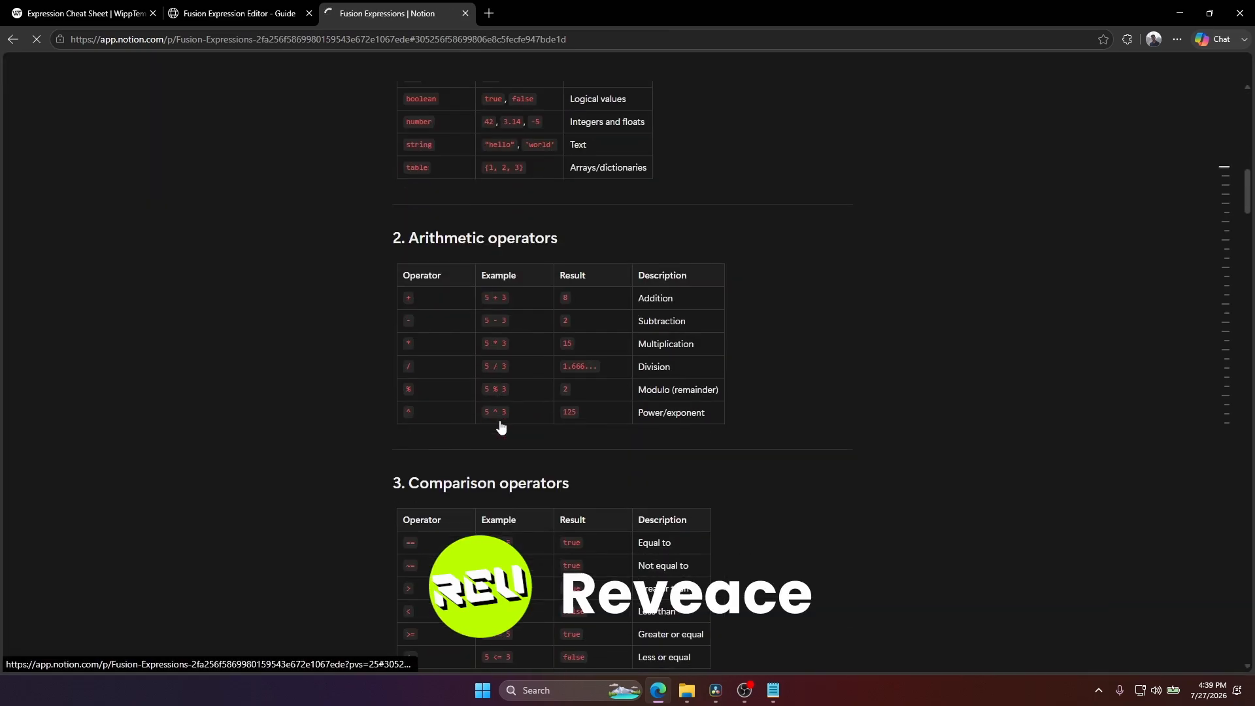
pyautogui.scroll(-20, 591, 376)
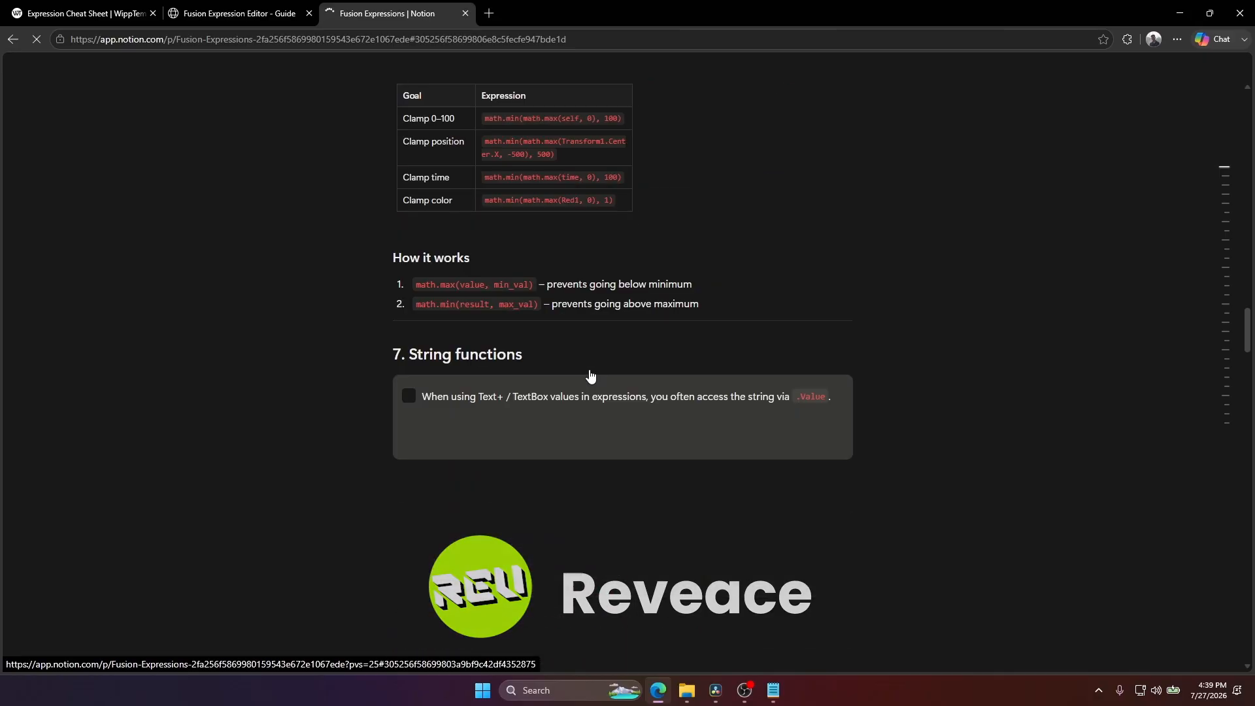
pyautogui.scroll(-10, 590, 376)
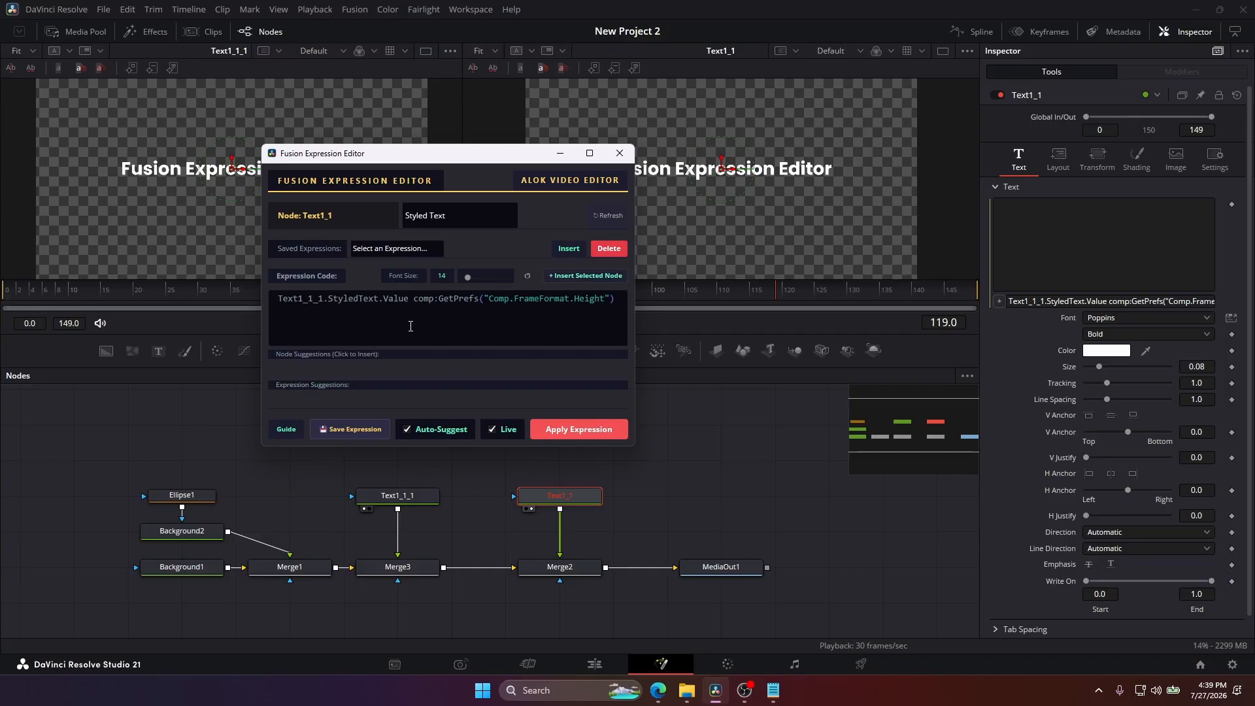
# Insert the selected Background1 node on a new first line of the expression, and replace that name with ba.
pyautogui.press('Return')
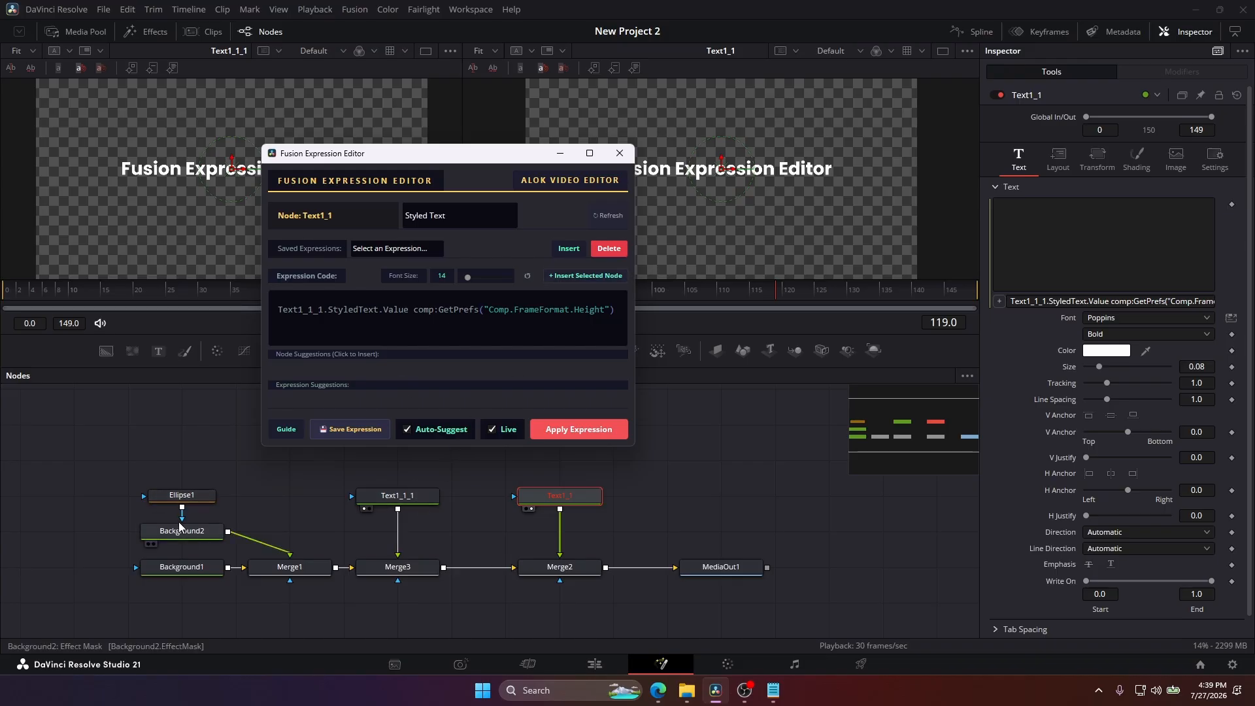
pyautogui.click(191, 567)
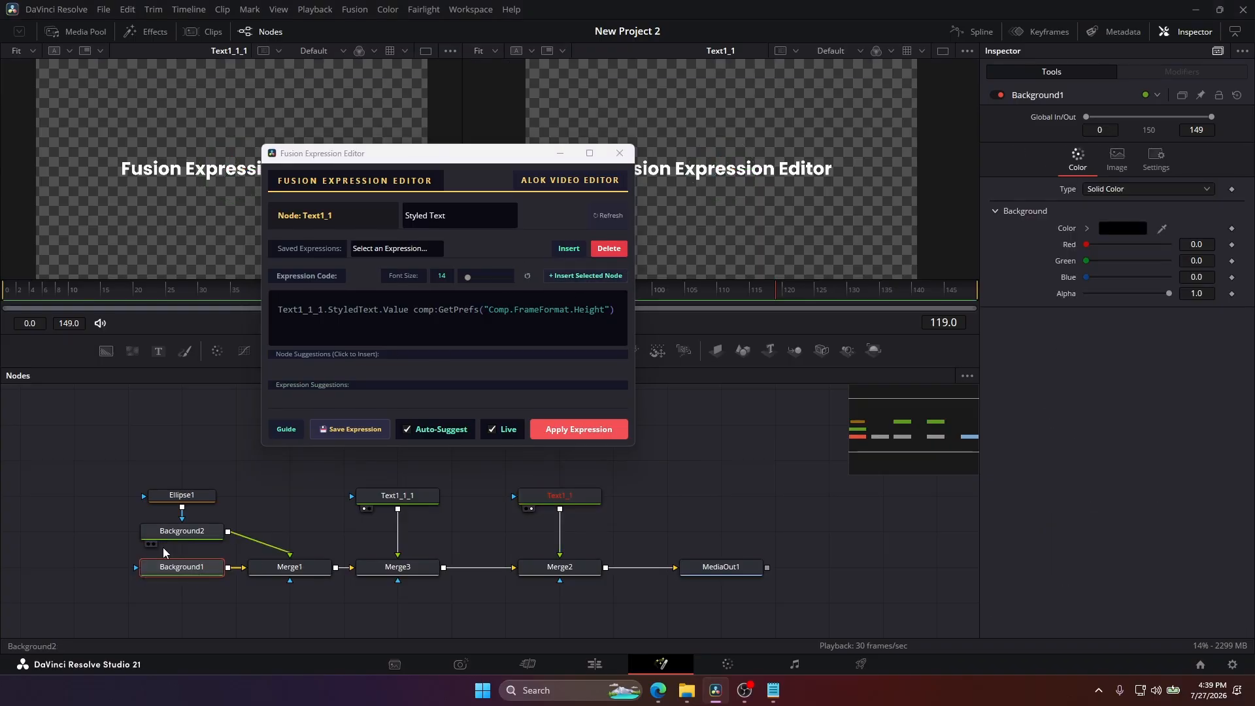
pyautogui.click(596, 277)
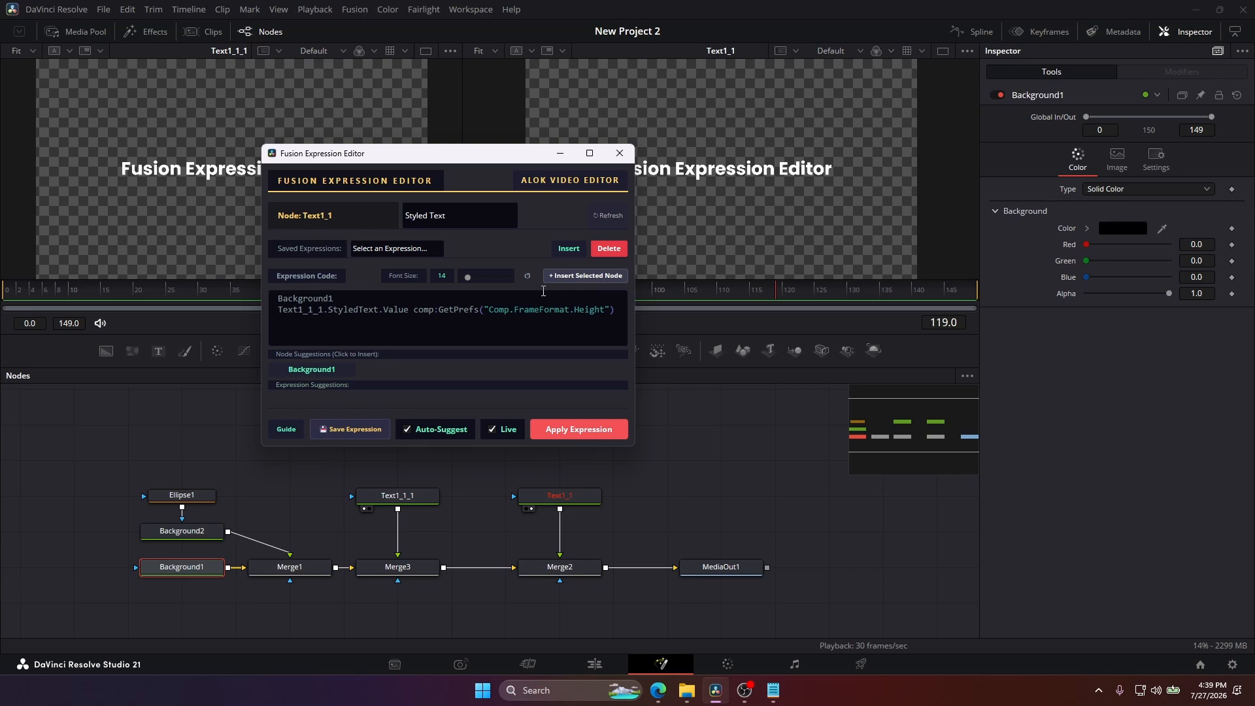
pyautogui.moveTo(333, 298); pyautogui.dragTo(277, 298)
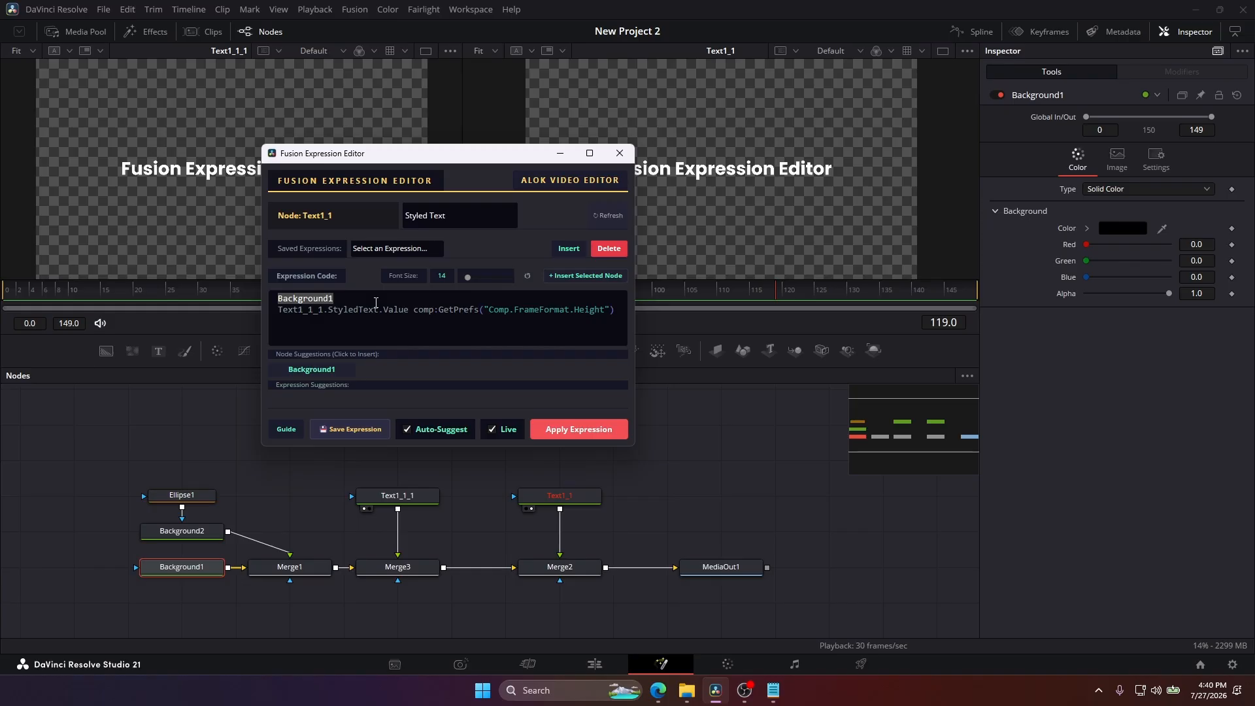
pyautogui.write('ba')
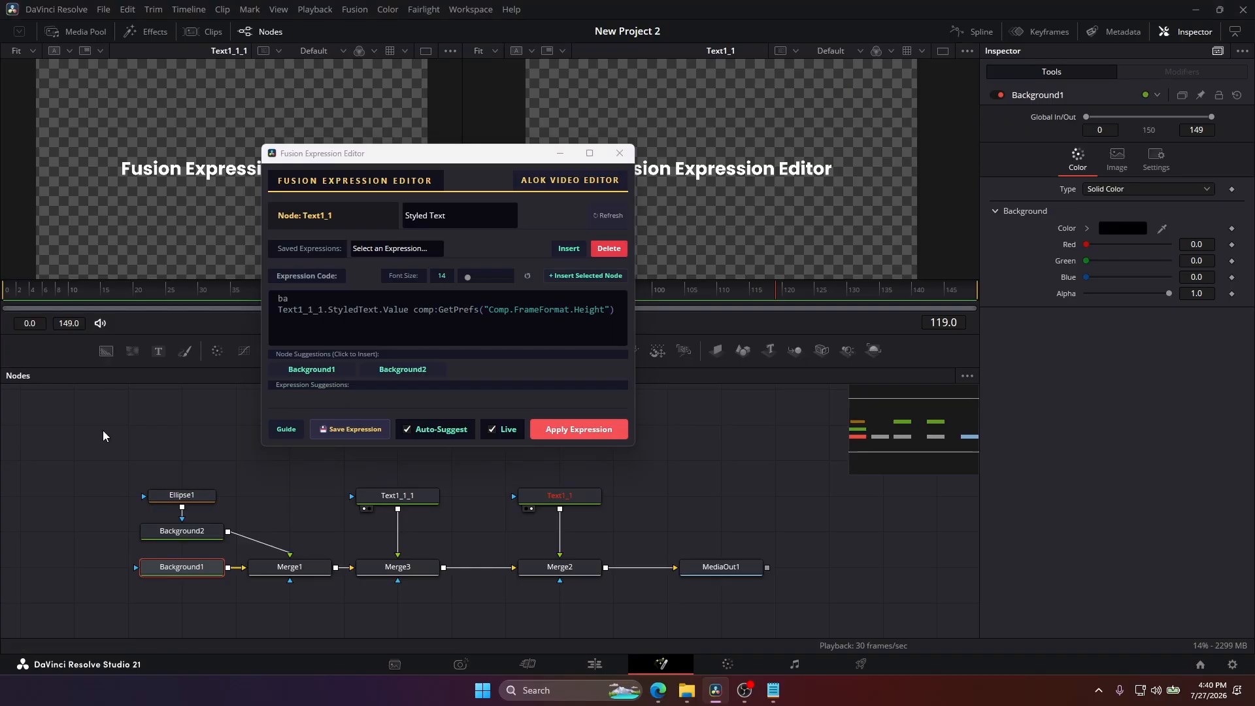
# Add four unconnected Background nodes in a column beside Ellipse1 and Background2, and select Background1.
pyautogui.moveTo(106, 353); pyautogui.dragTo(68, 458)
pyautogui.moveTo(105, 353); pyautogui.dragTo(72, 425)
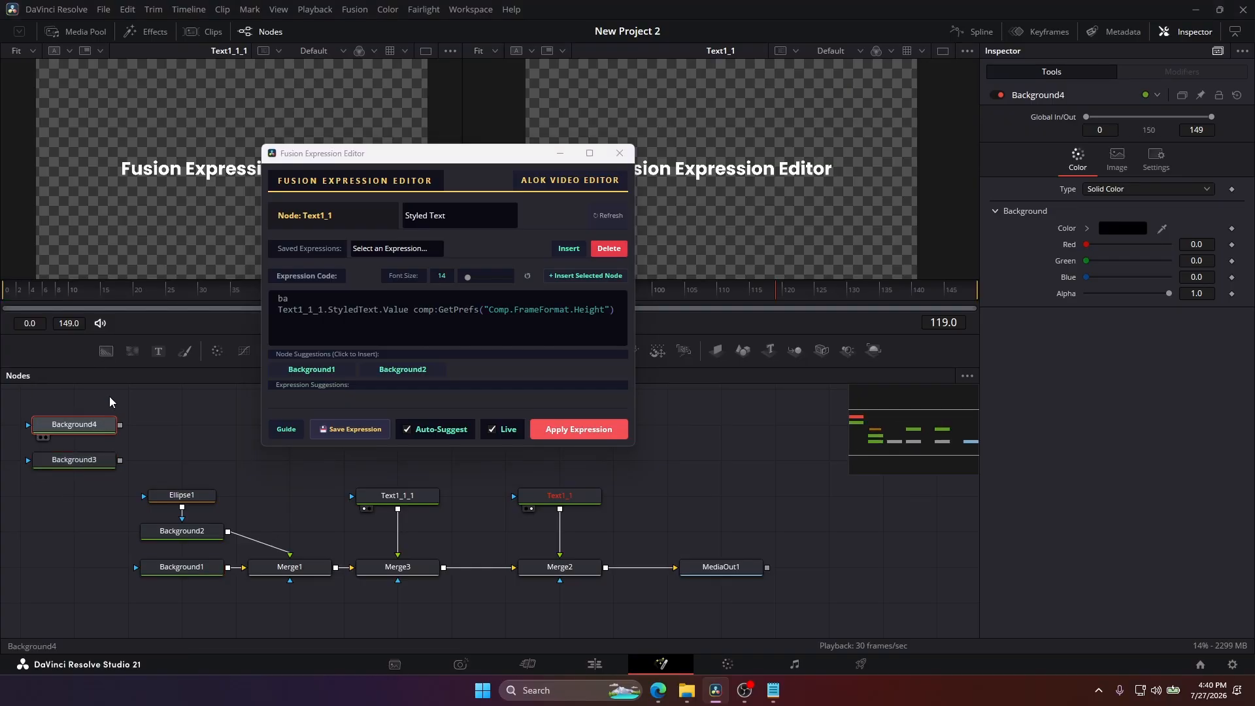
pyautogui.moveTo(103, 351); pyautogui.dragTo(84, 523)
pyautogui.click(181, 565)
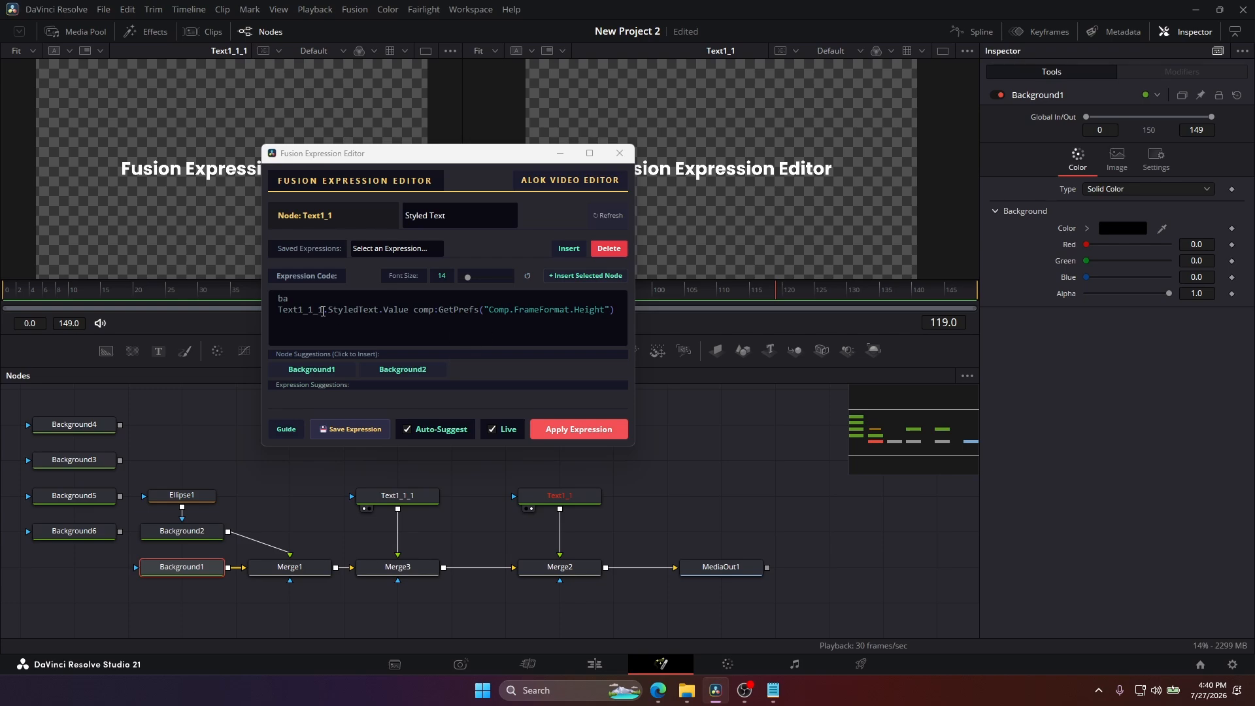
# Retype ba on the expression's first line to refresh the node suggestions, and widen the editor window.
pyautogui.click(322, 302)
pyautogui.press('BackSpace')
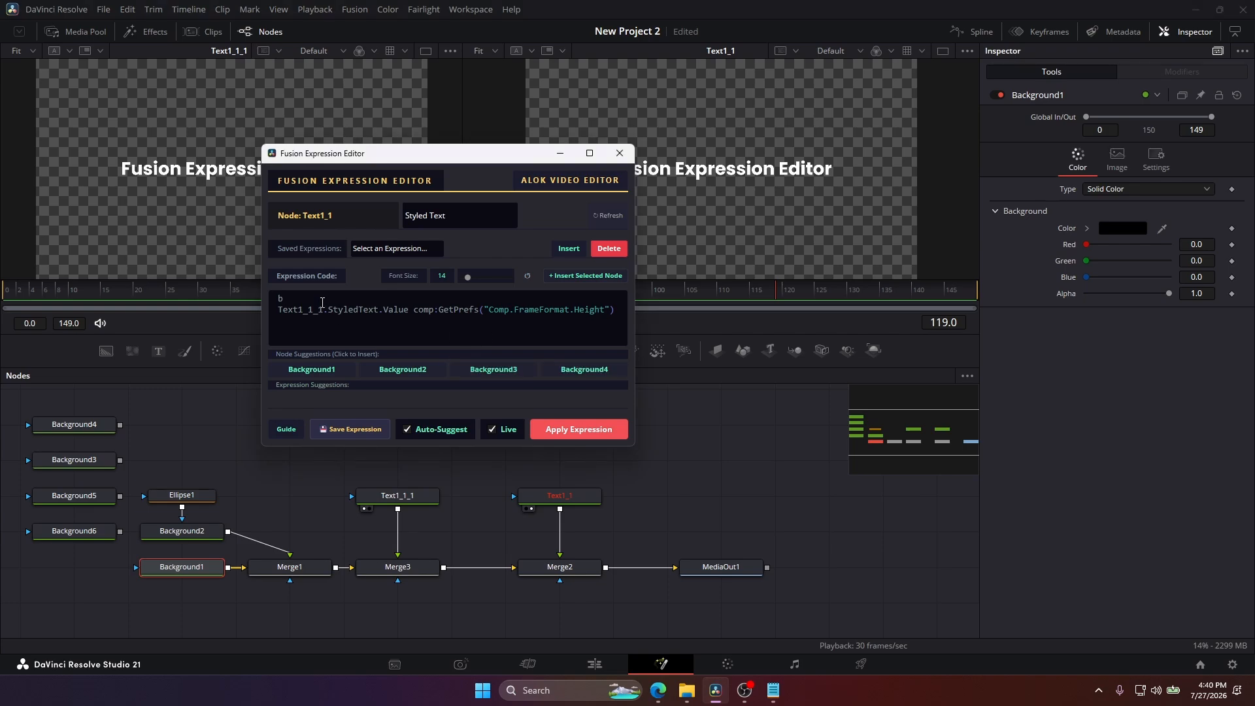
pyautogui.write('ba')
pyautogui.press('BackSpace')
pyautogui.press('BackSpace')
pyautogui.moveTo(636, 301); pyautogui.dragTo(754, 300)
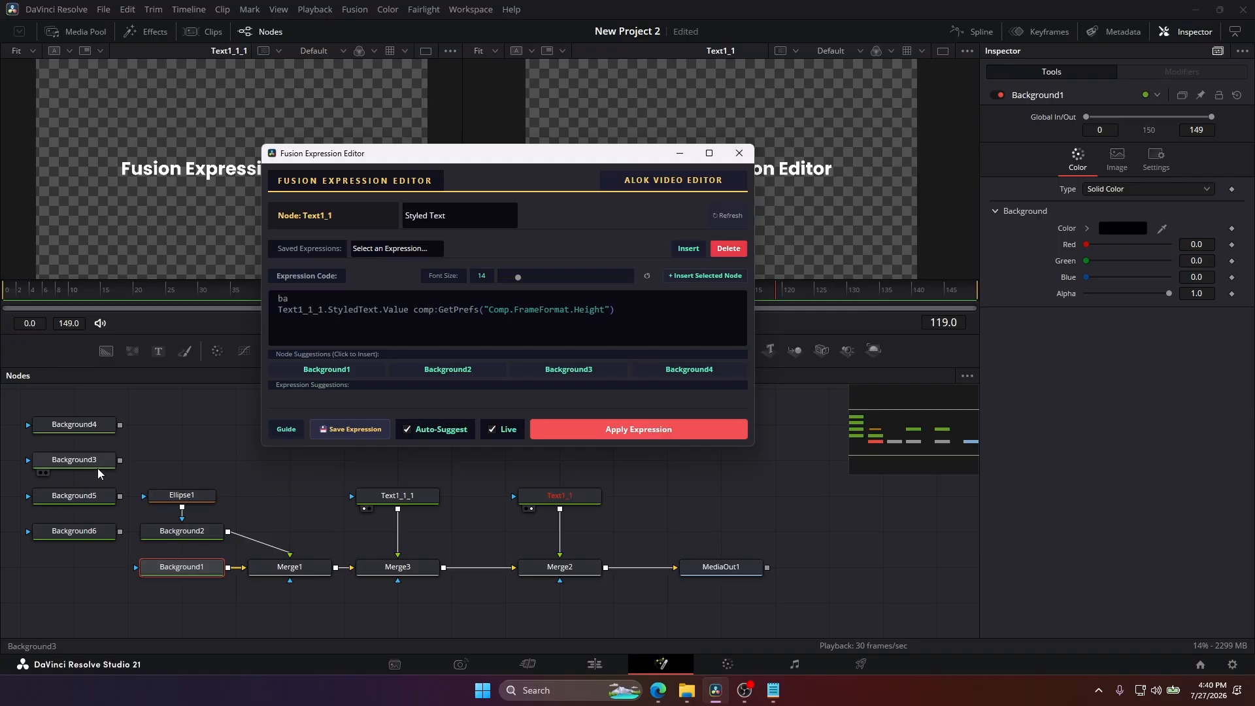
# Insert the selected Background5 node on the expression's first line in place of ba, and select the whole expression.
pyautogui.click(92, 500)
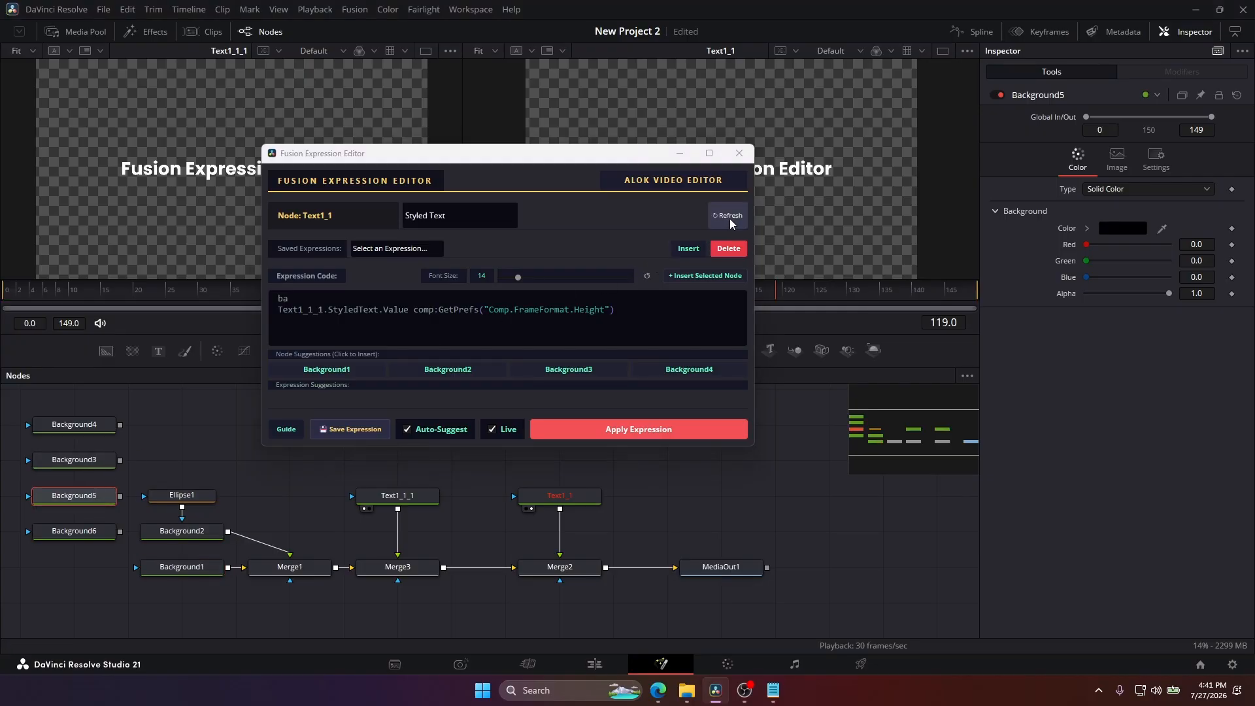
pyautogui.click(699, 277)
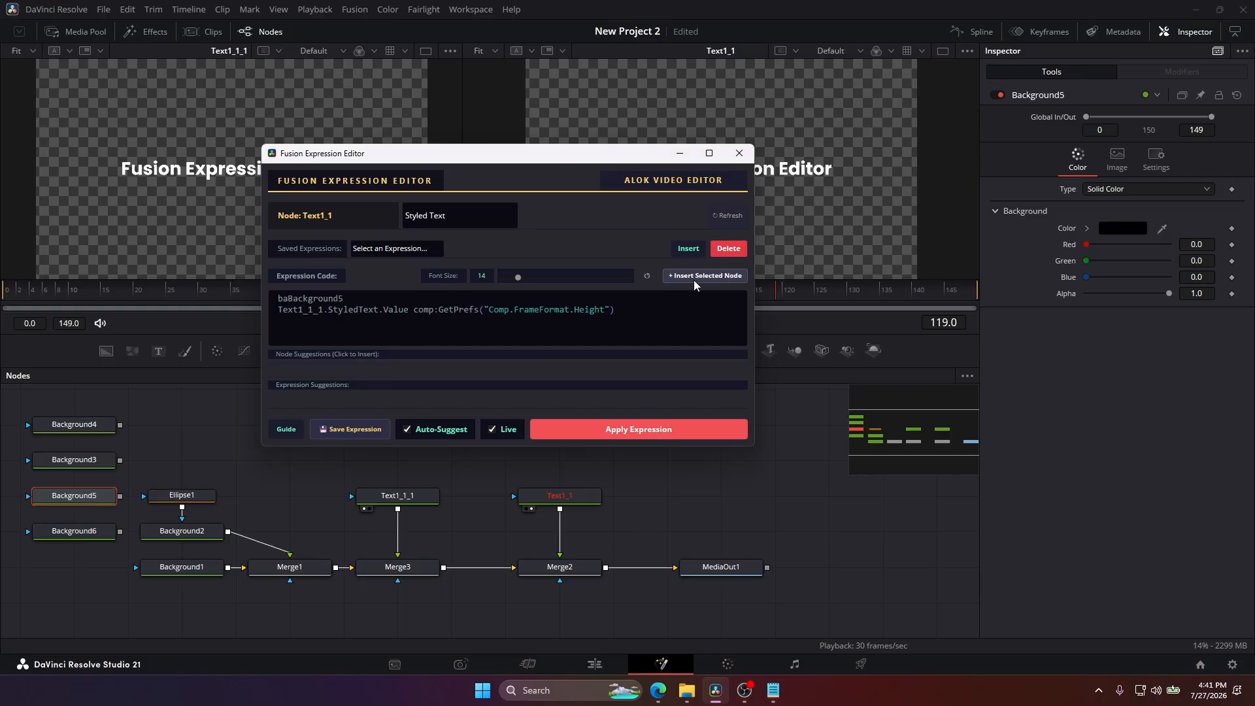
pyautogui.moveTo(615, 310); pyautogui.dragTo(236, 292)
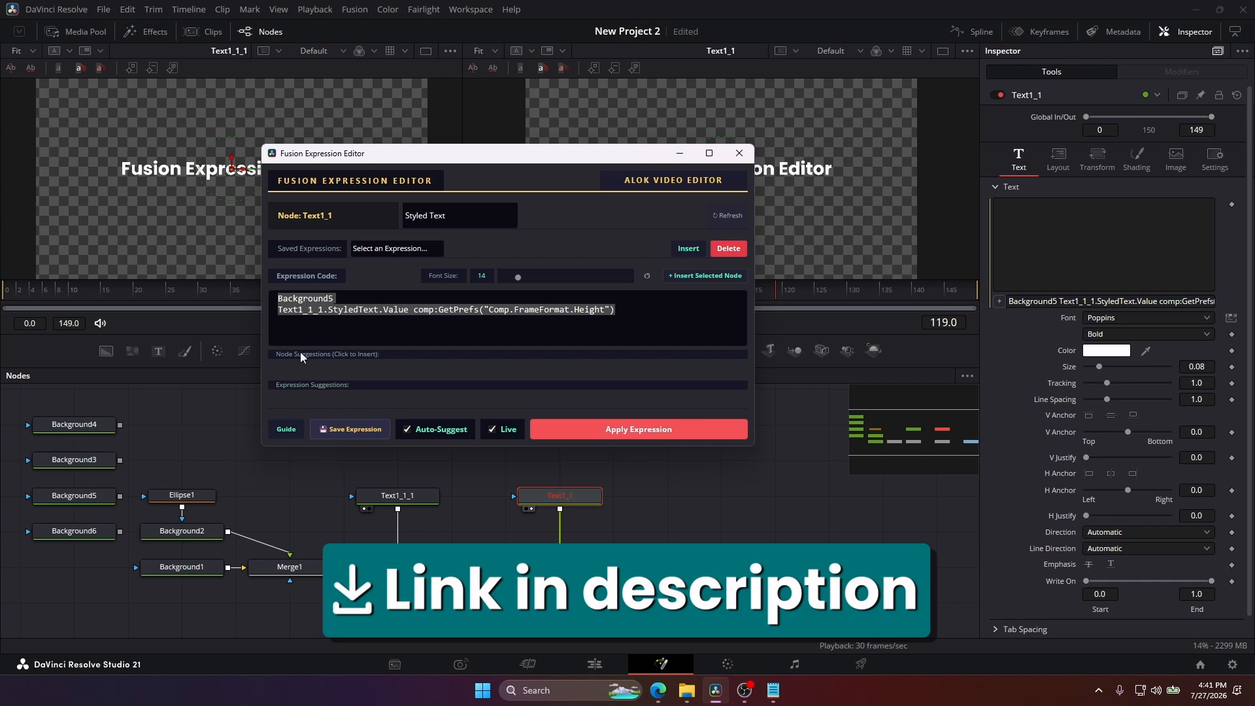
# Check the lines of Expressions Guide.txt and replace the whole expression with the suggested NodeName.StyledText.Value.
pyautogui.click(773, 690)
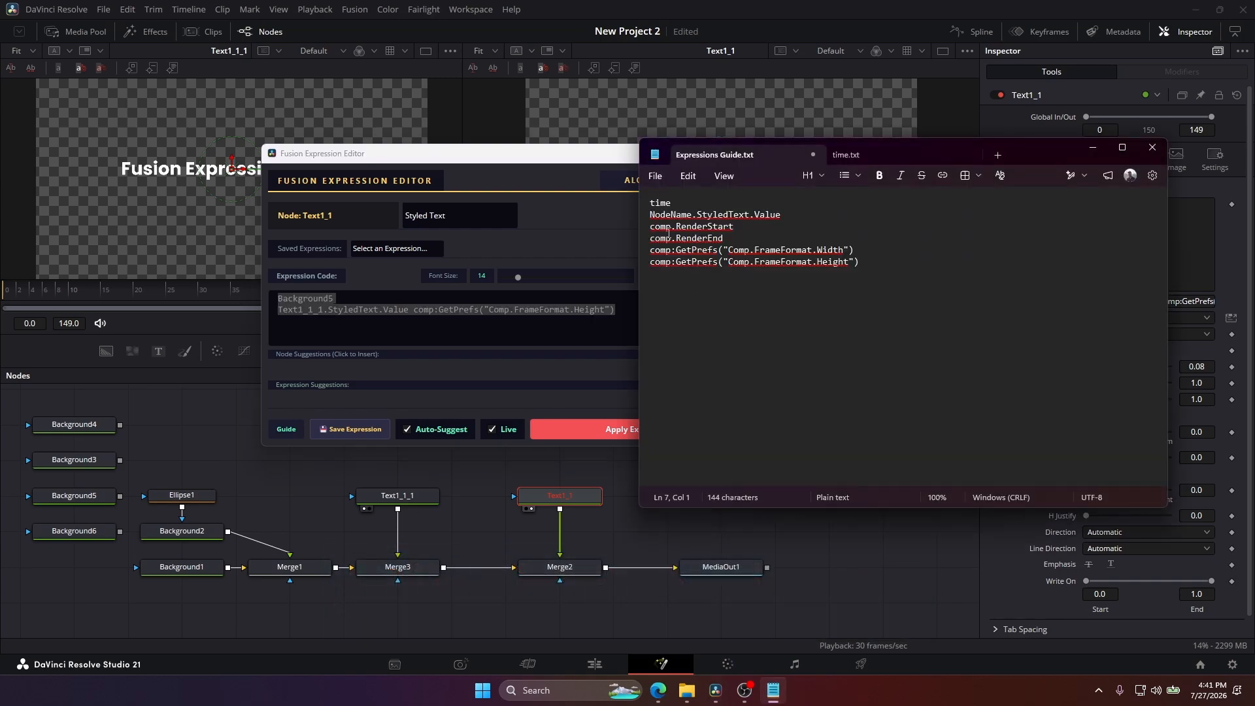
pyautogui.click(486, 322)
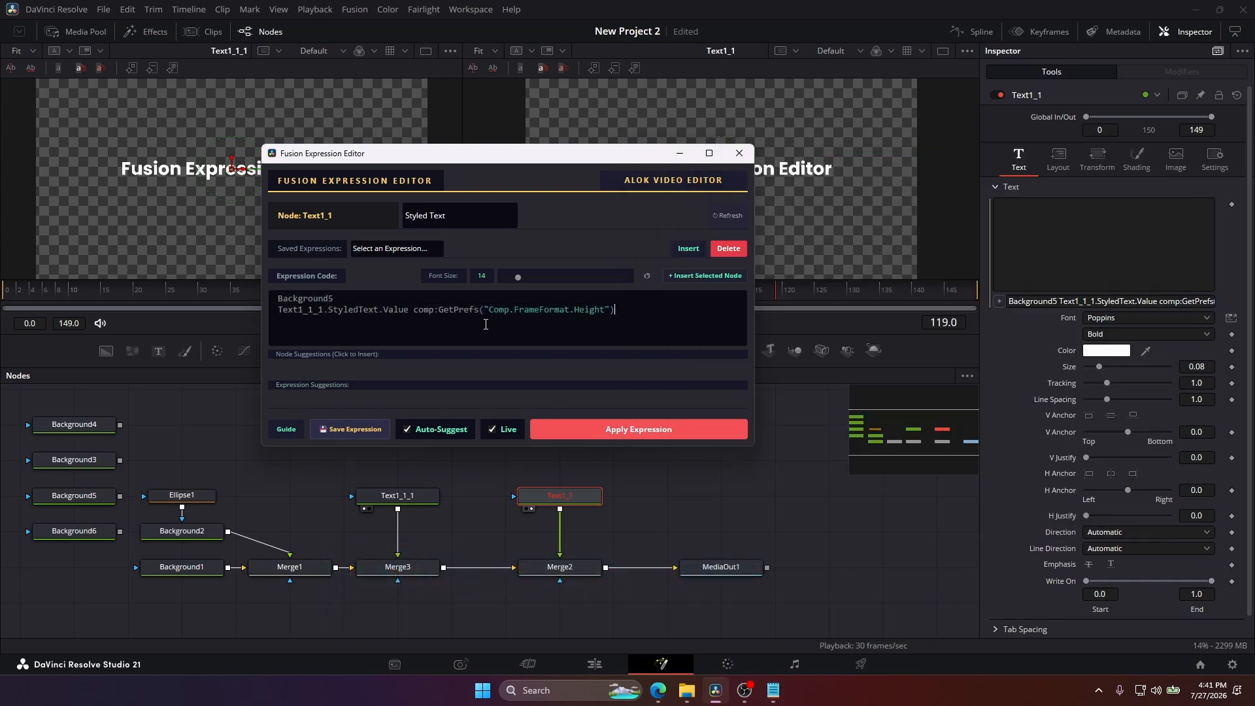
pyautogui.write('no')
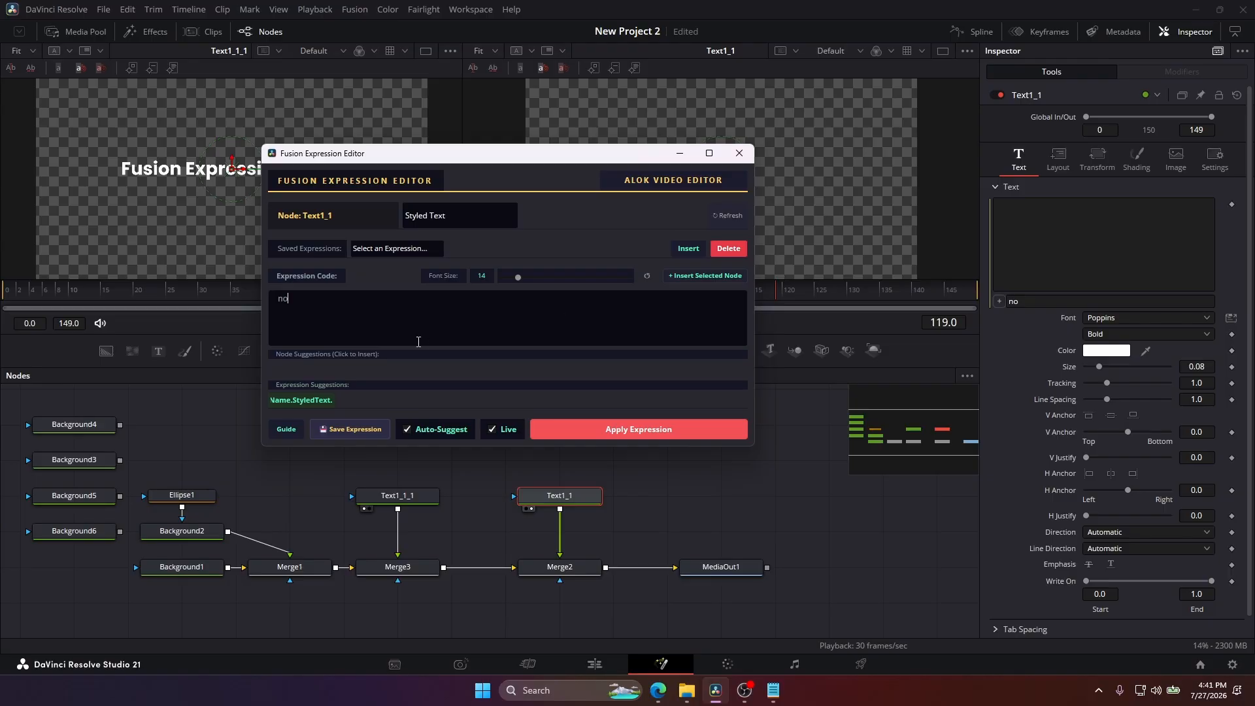
pyautogui.click(305, 401)
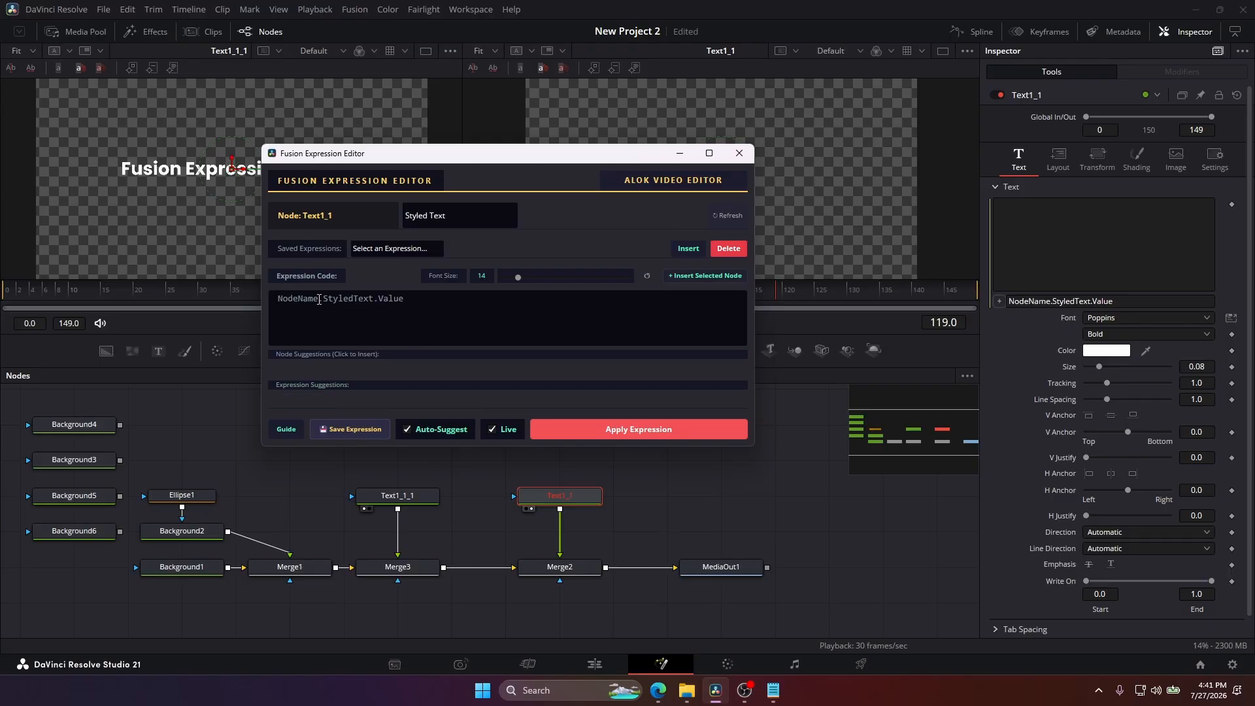
# Replace NodeName in the expression with the selected node Text1_1_1.
pyautogui.moveTo(321, 299); pyautogui.dragTo(213, 300)
pyautogui.click(397, 496)
pyautogui.click(722, 277)
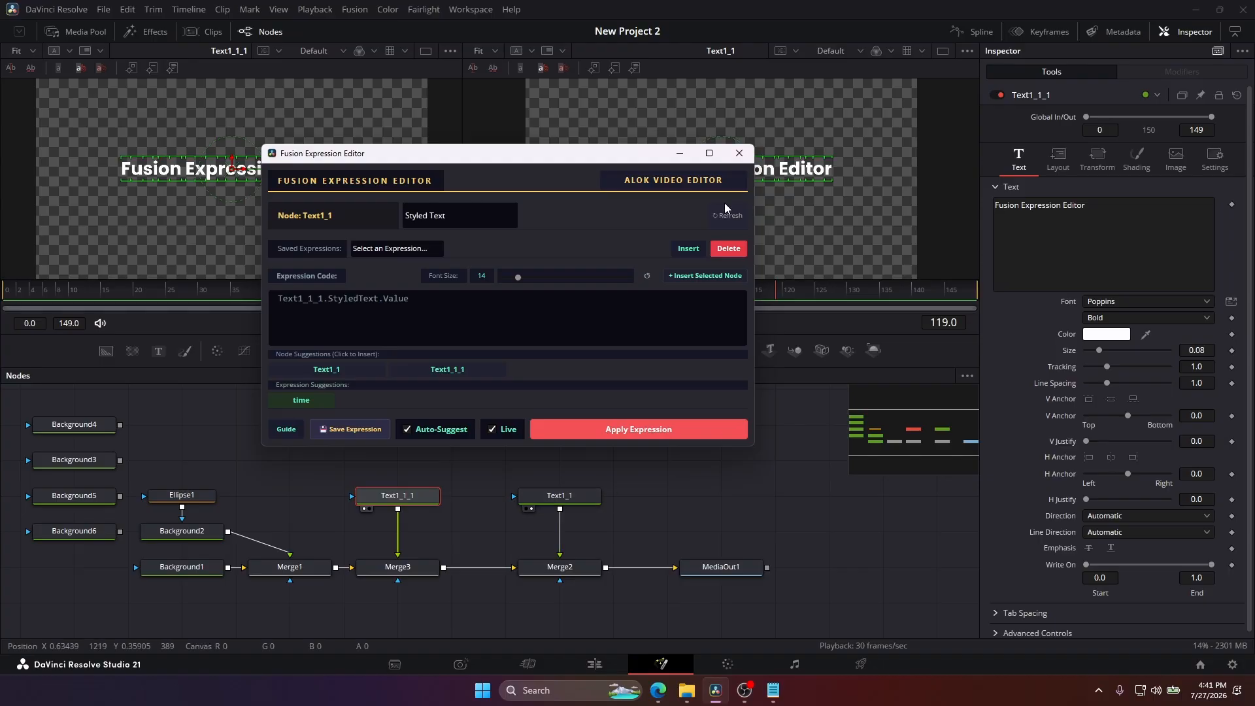
# Save the current expression under the name text style.
pyautogui.moveTo(620, 164); pyautogui.dragTo(448, 136)
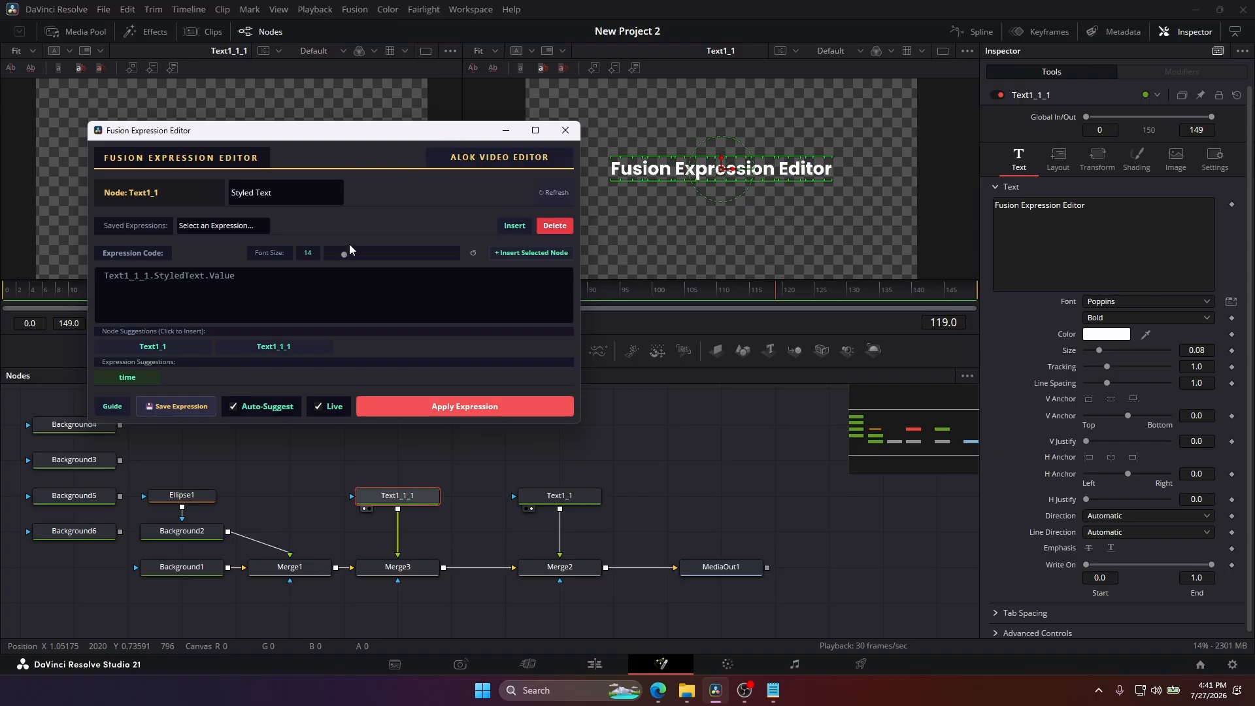
pyautogui.click(191, 406)
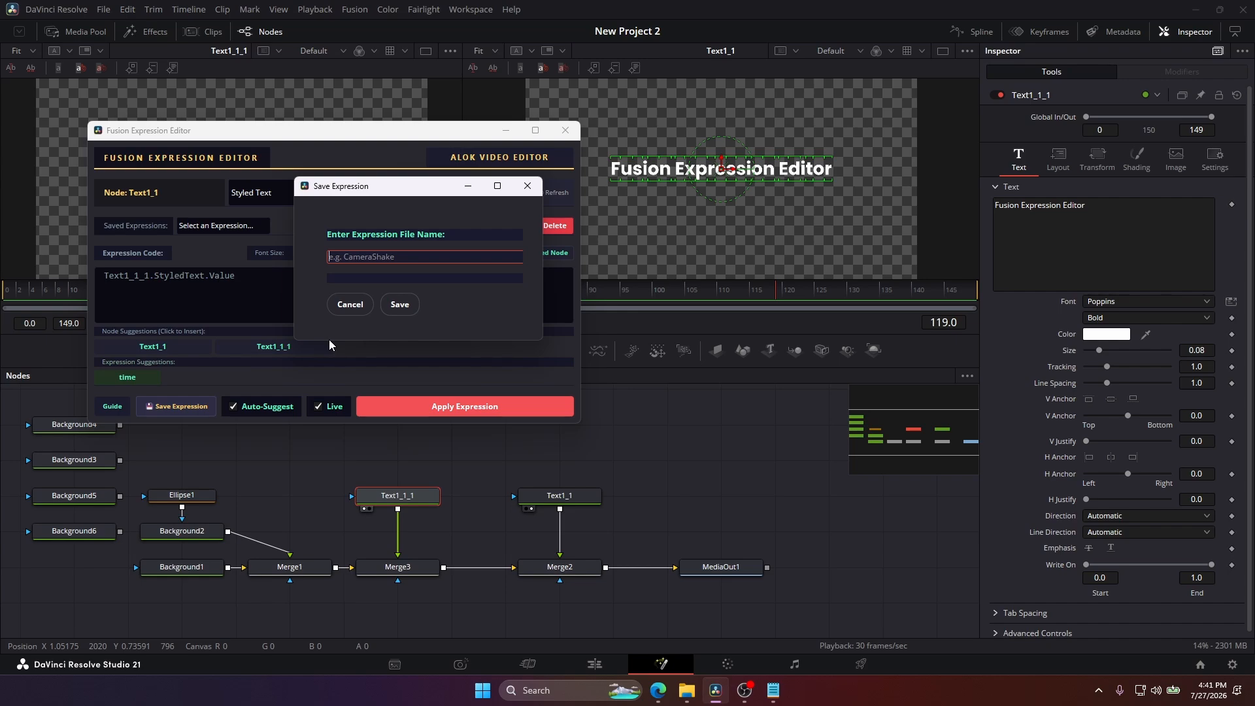
pyautogui.write('text style')
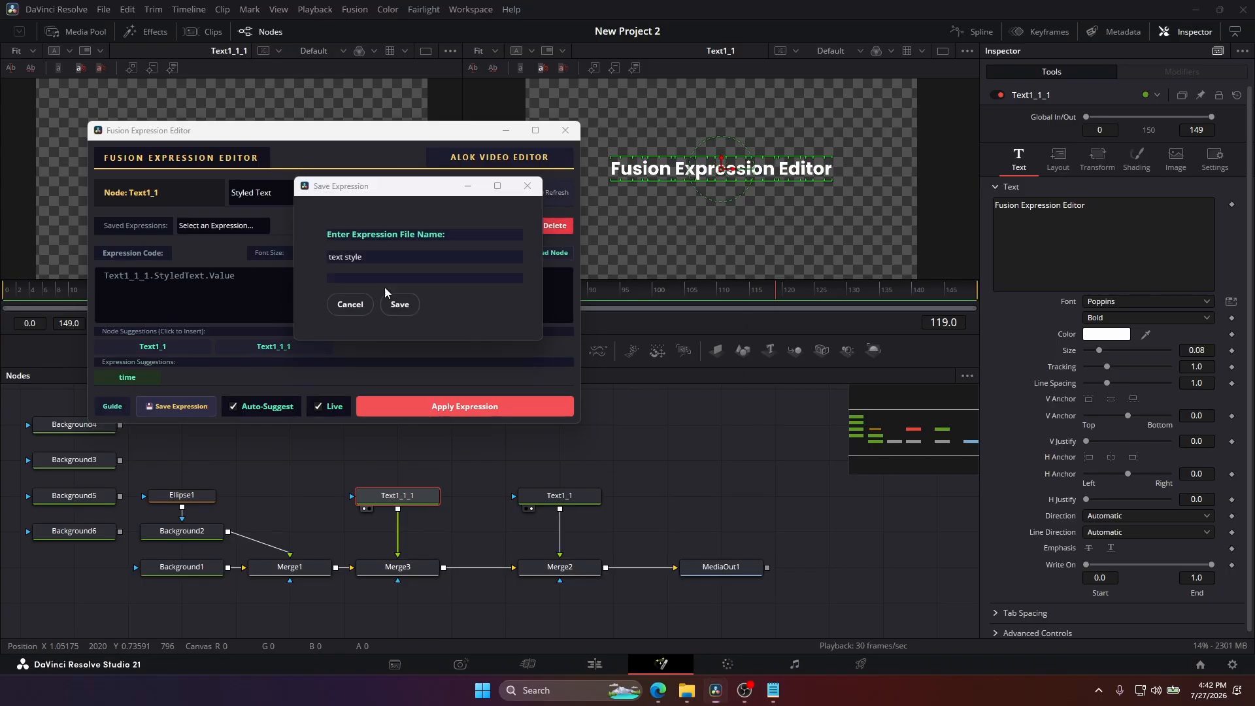
pyautogui.click(393, 304)
# Choose the saved text style expression, clear the expression code, and insert the saved expression.
pyautogui.moveTo(299, 138); pyautogui.dragTo(542, 150)
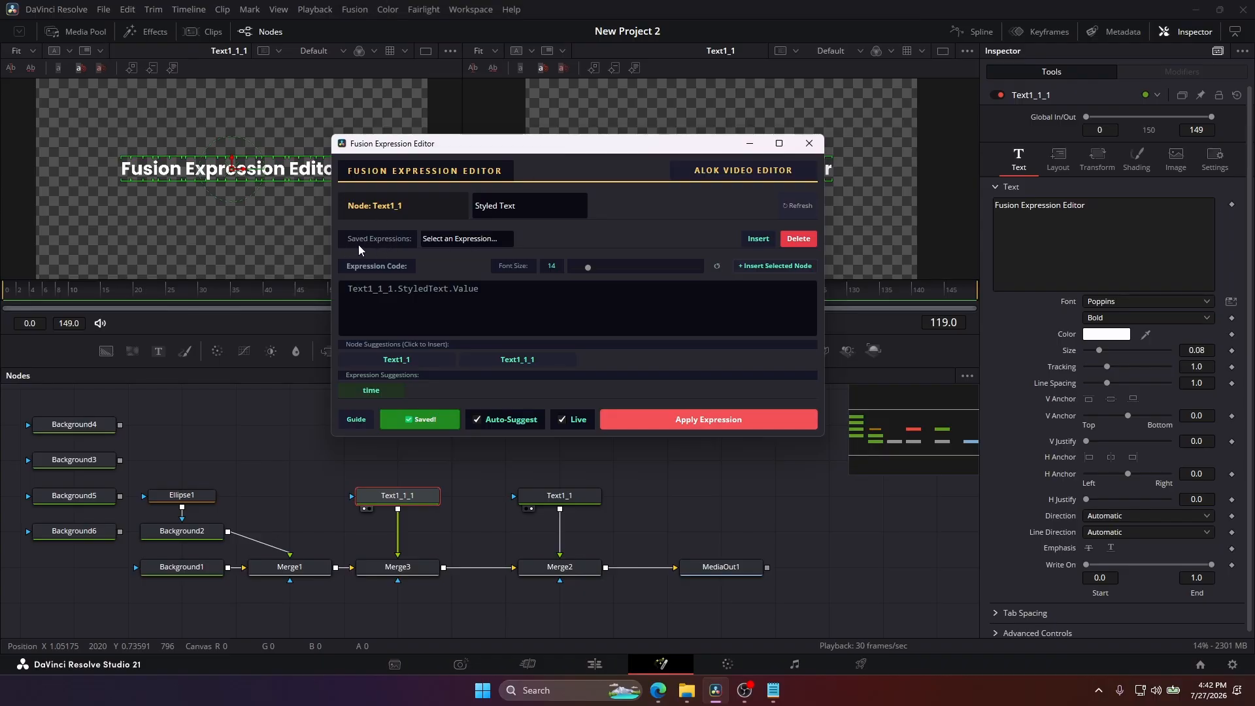
pyautogui.scroll(-1, 442, 240)
pyautogui.click(442, 241)
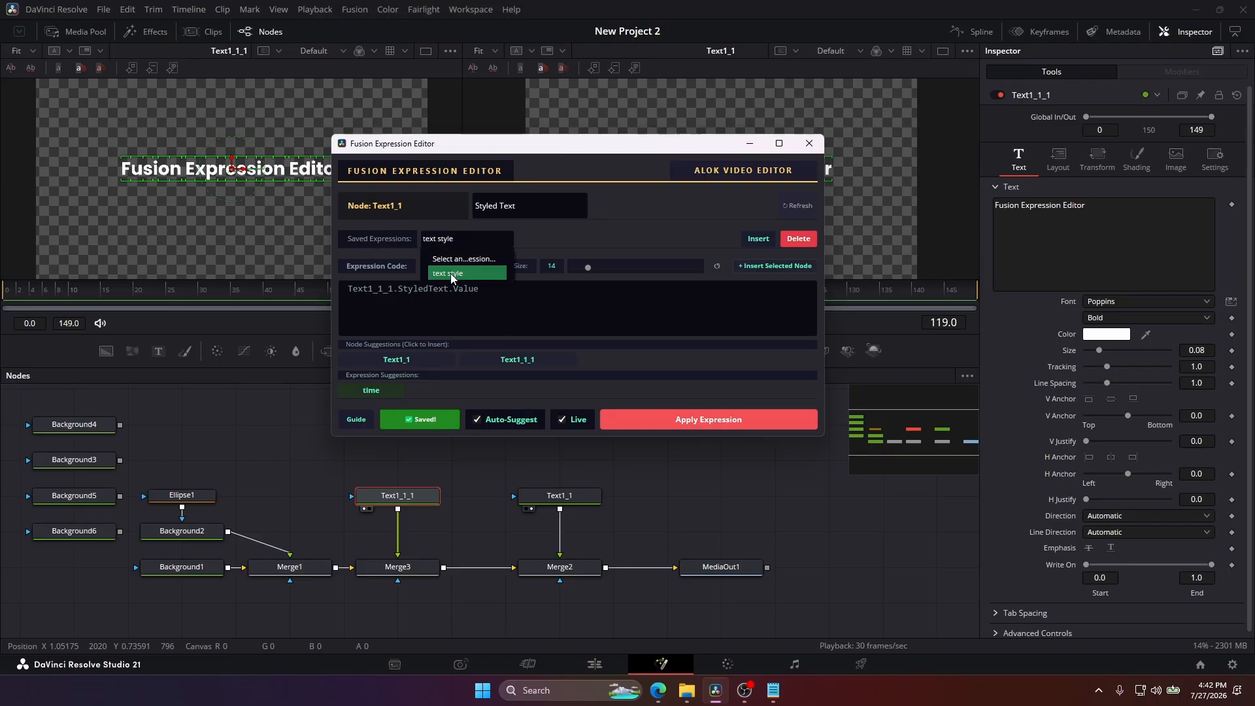
pyautogui.click(451, 273)
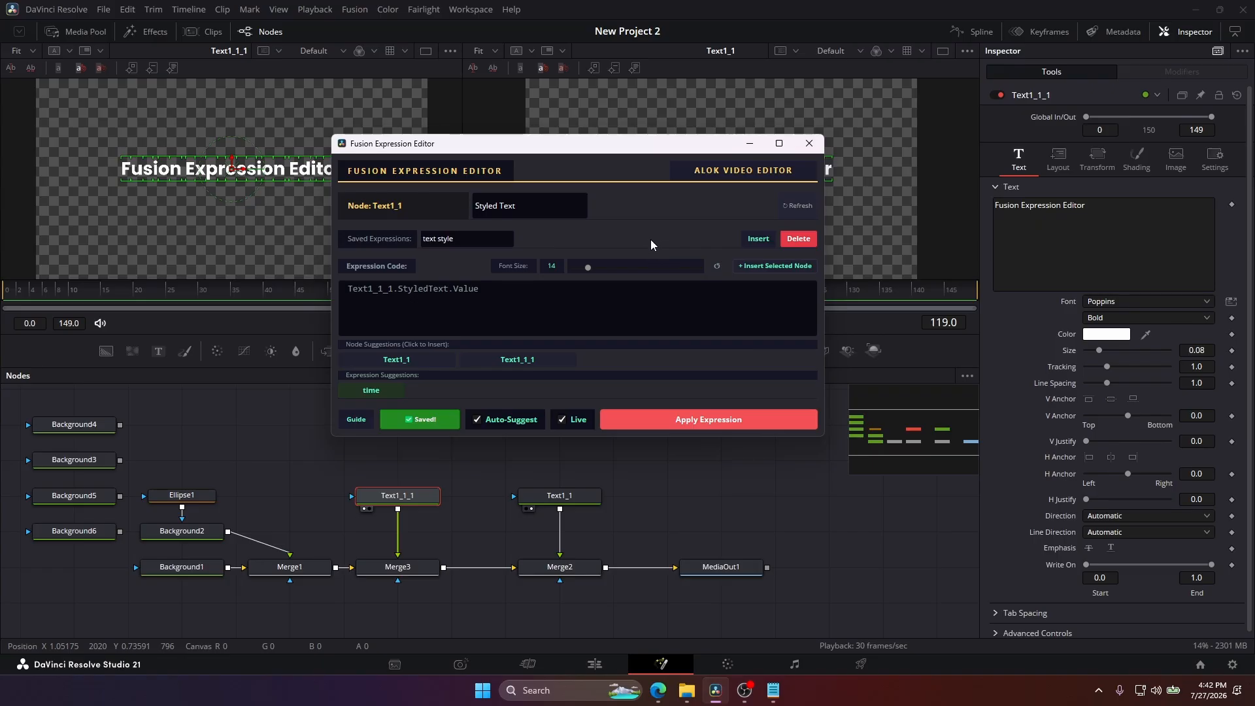
pyautogui.moveTo(479, 289); pyautogui.dragTo(326, 285)
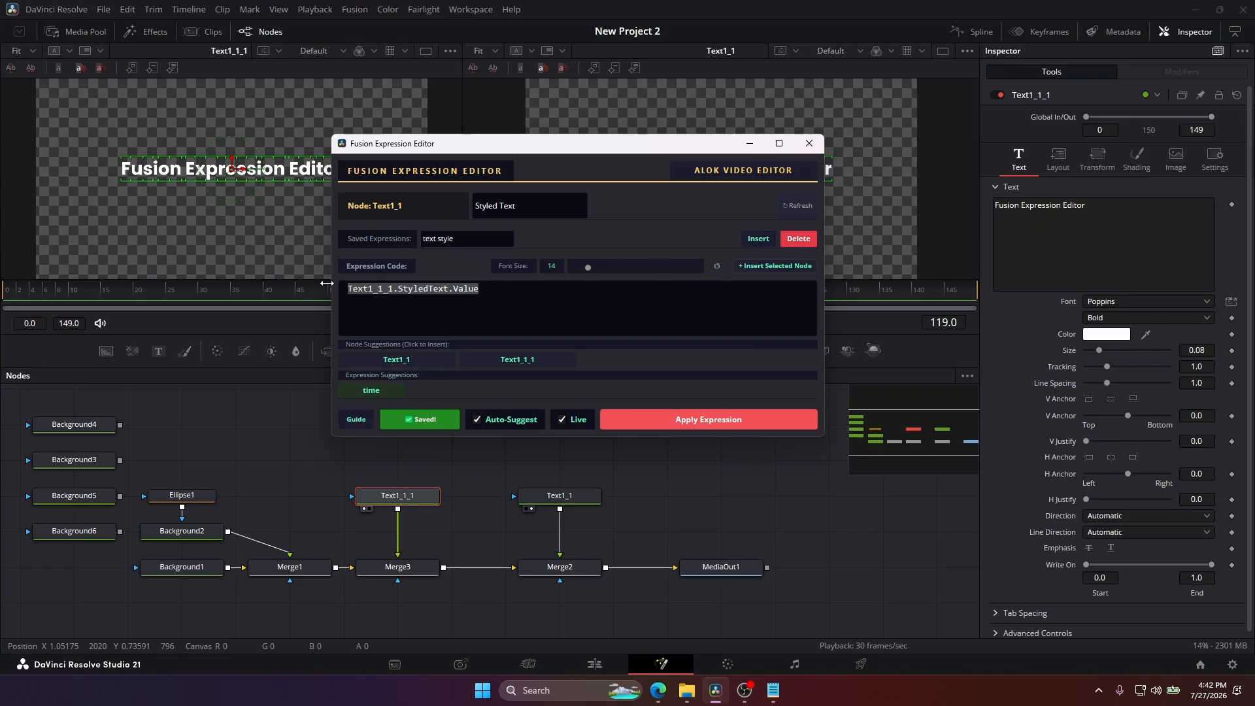
pyautogui.press('BackSpace')
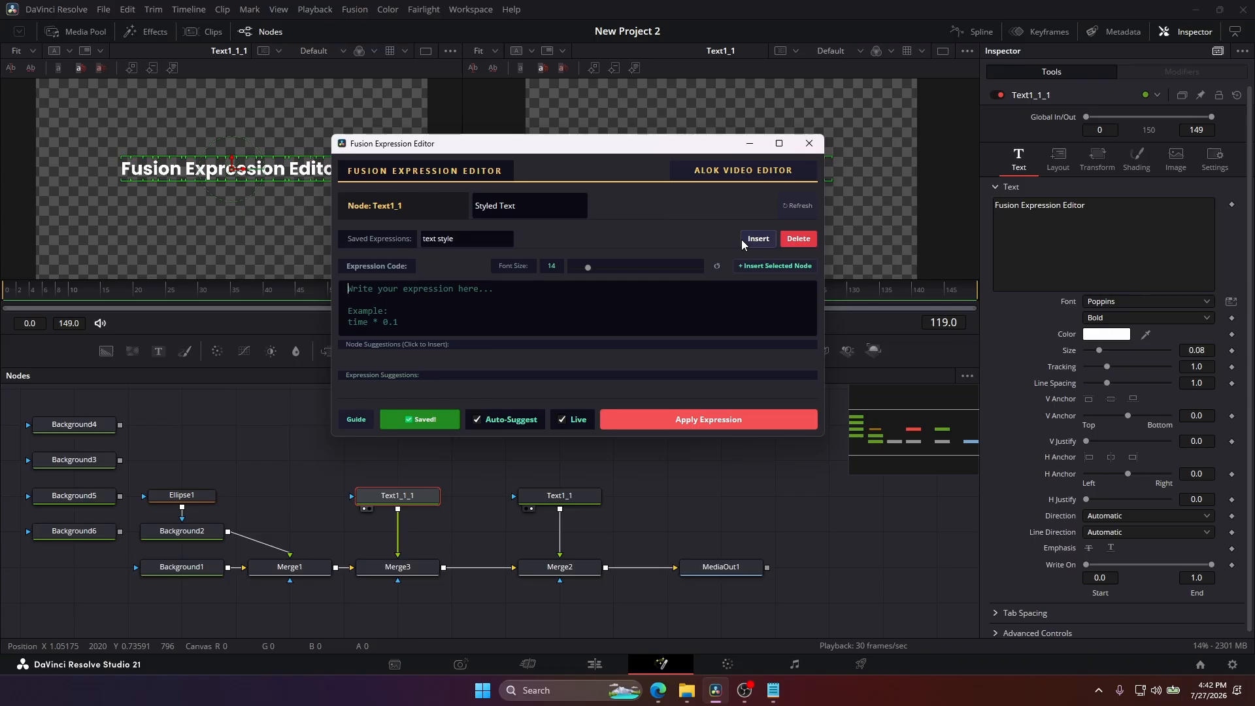
pyautogui.click(755, 240)
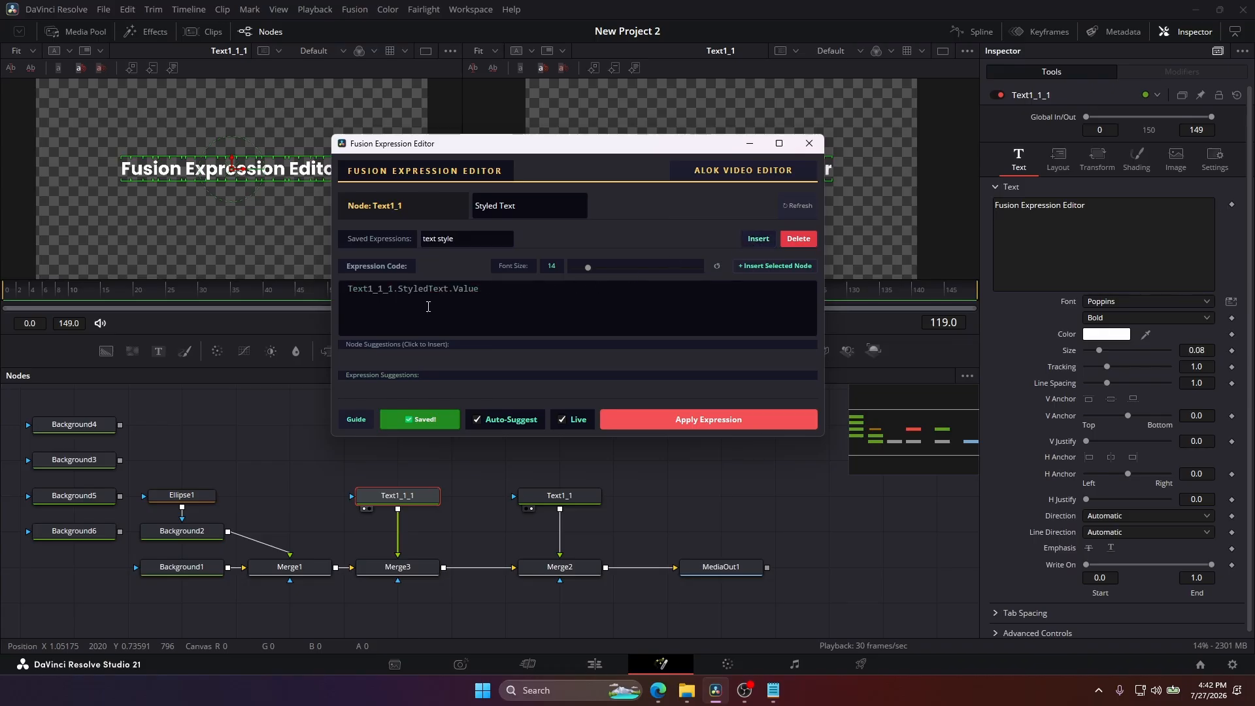
# Replace the expression with repeated df filler text and insert the saved text style expression in the middle of it.
pyautogui.moveTo(482, 288); pyautogui.dragTo(347, 288)
pyautogui.write('dfdf')
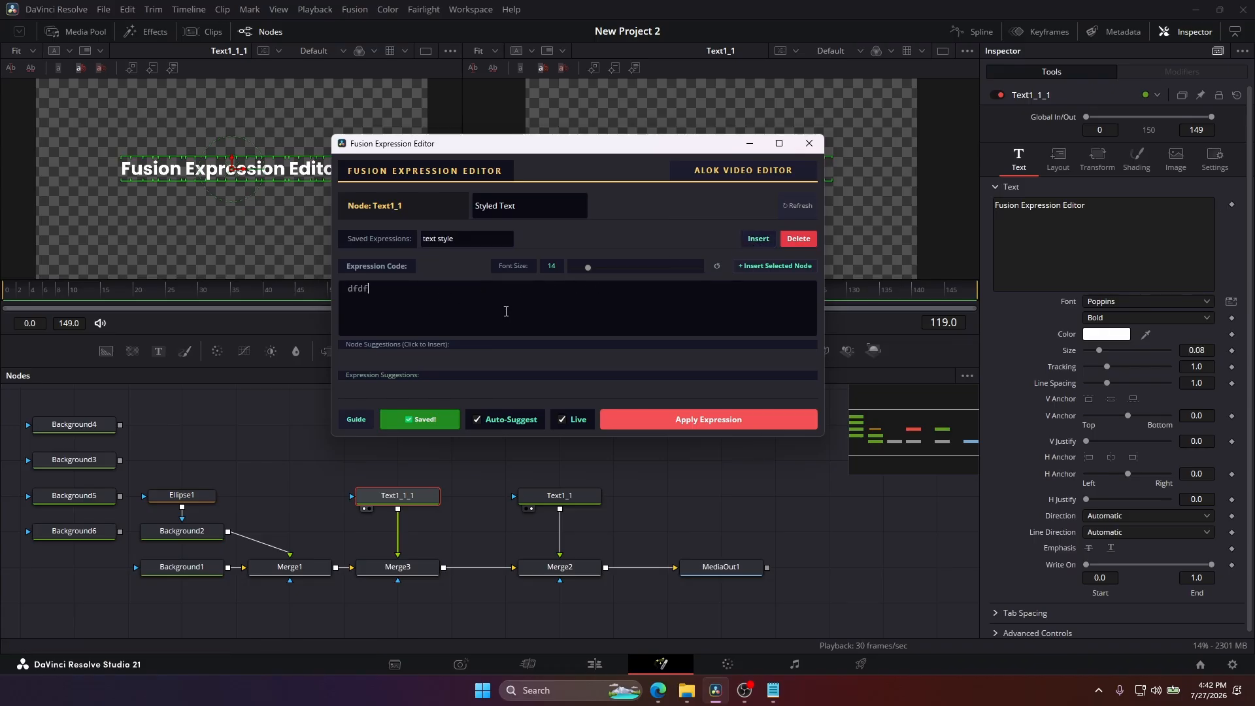
pyautogui.write('dfdfdfdfddf')
pyautogui.click(755, 239)
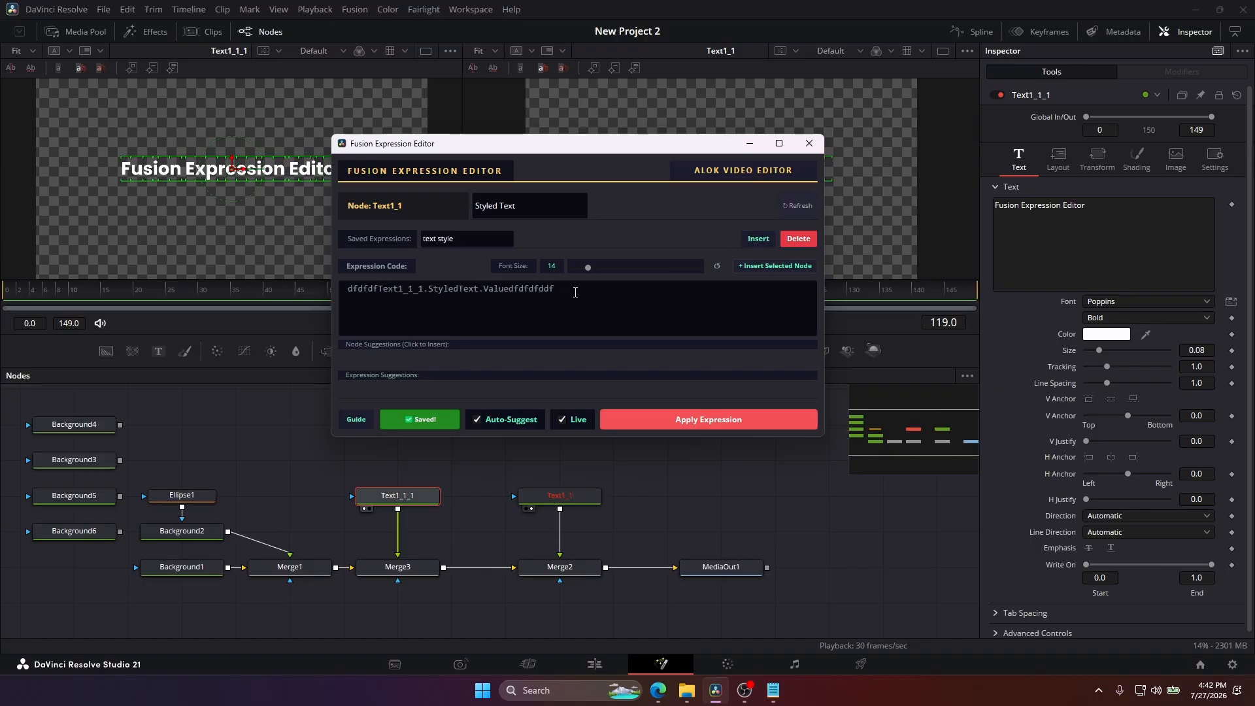
# Replace the whole expression with time(time/3), taking the inner time from the expression suggestions.
pyautogui.hotkey('ctrl', 'a')
pyautogui.press('BackSpace')
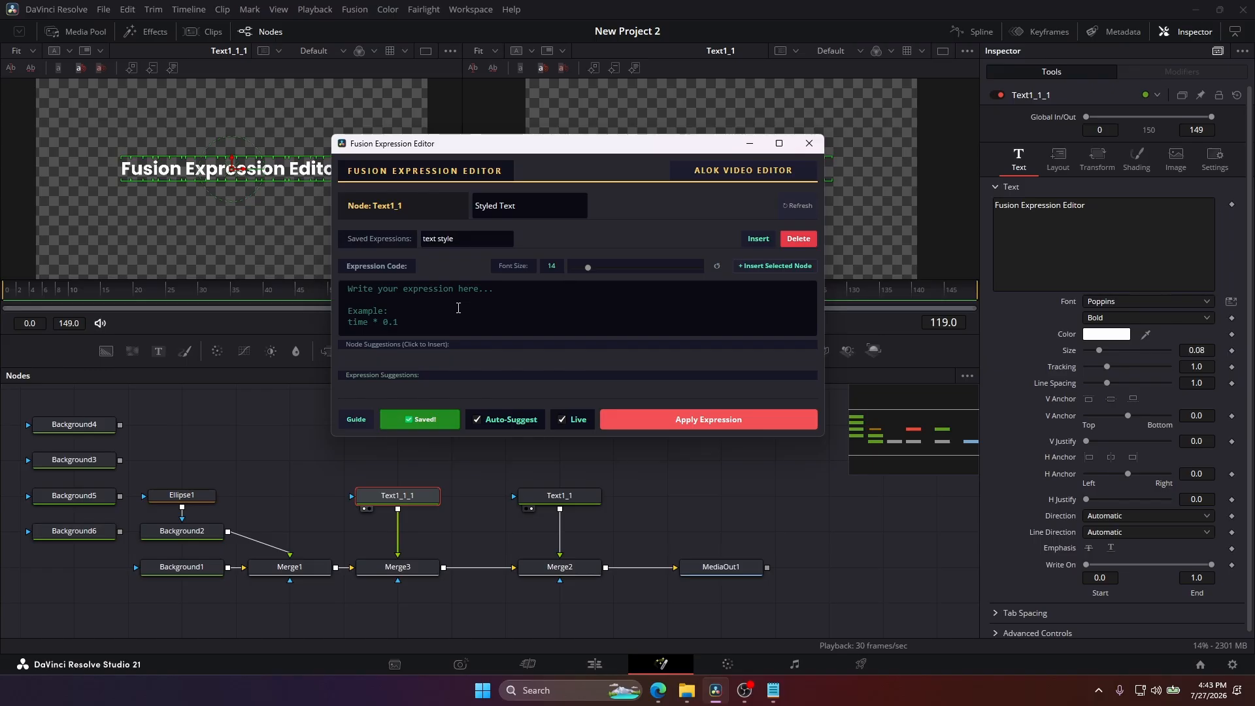
pyautogui.write('time')
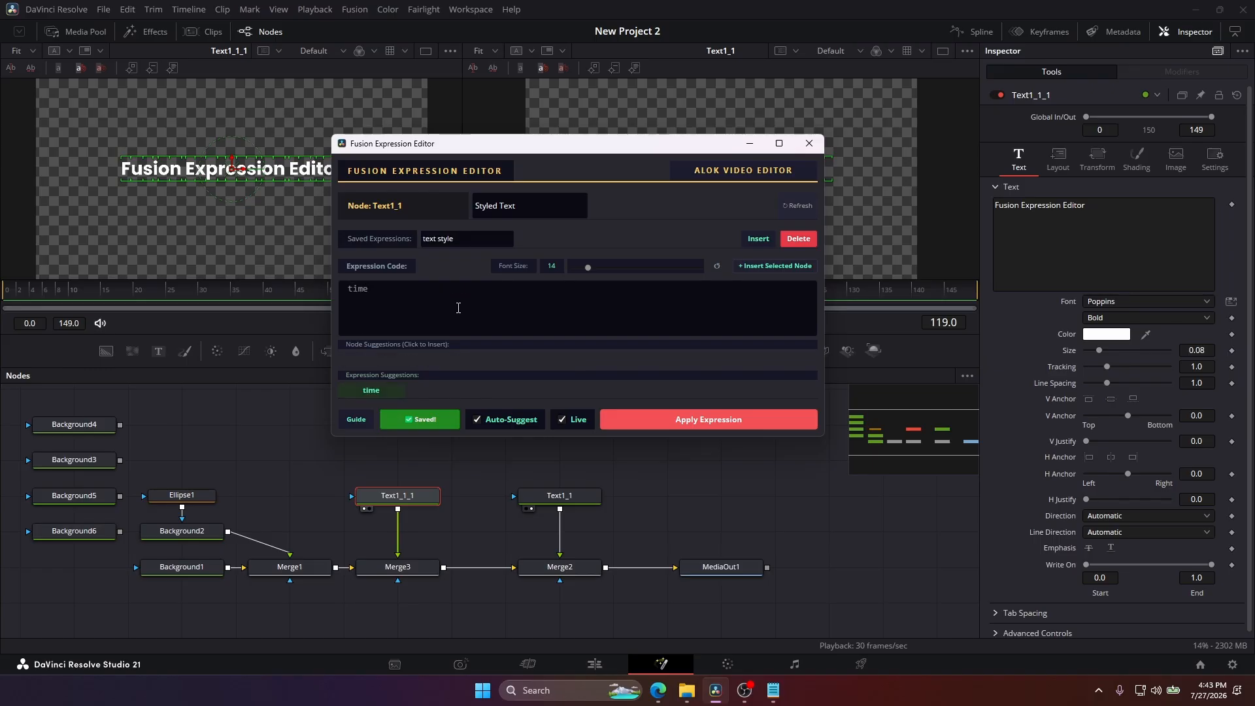
pyautogui.write('()')
pyautogui.write('t')
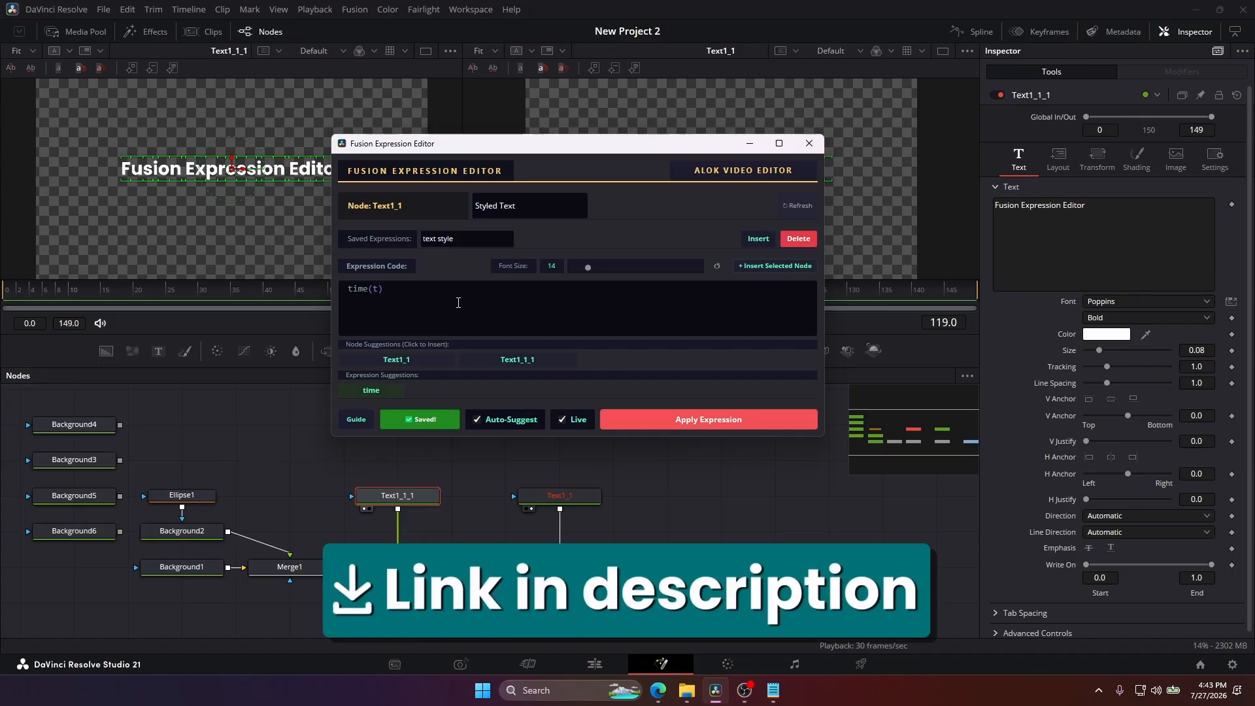
pyautogui.click(394, 386)
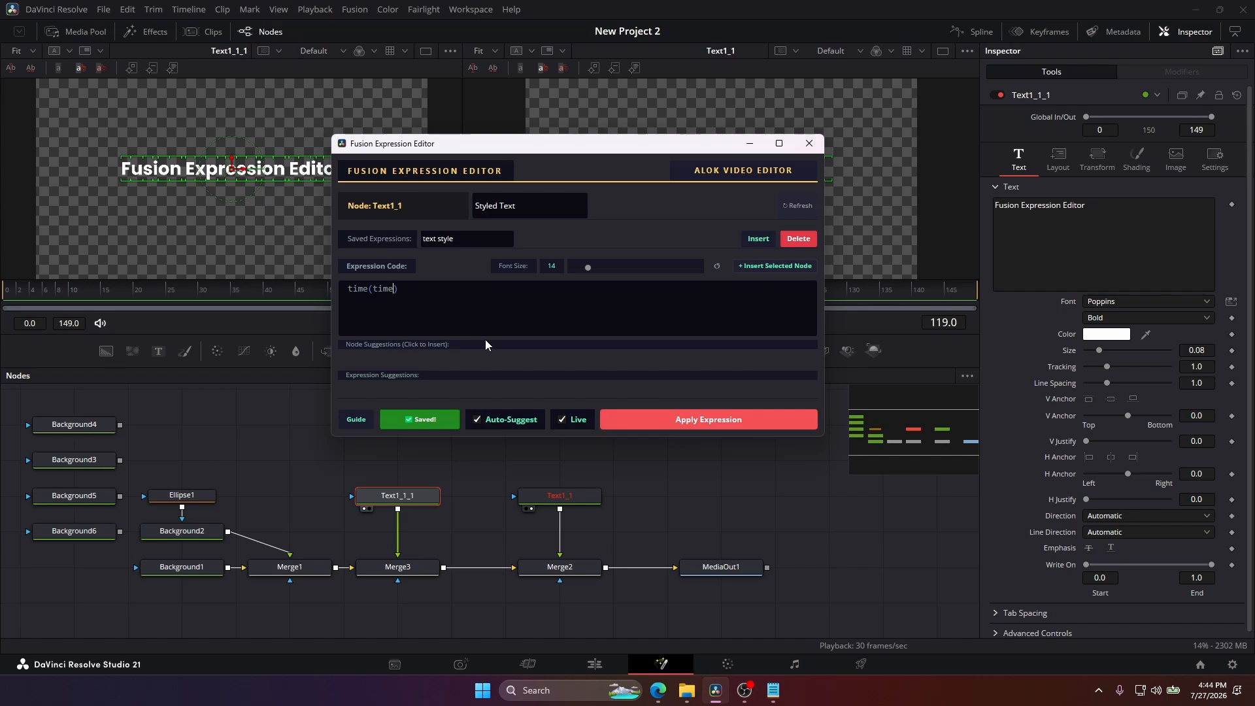
pyautogui.write('/3')
# Make the editor window taller and spread the expression over three lines, with time/3 alone between the parentheses.
pyautogui.moveTo(508, 438); pyautogui.dragTo(510, 520)
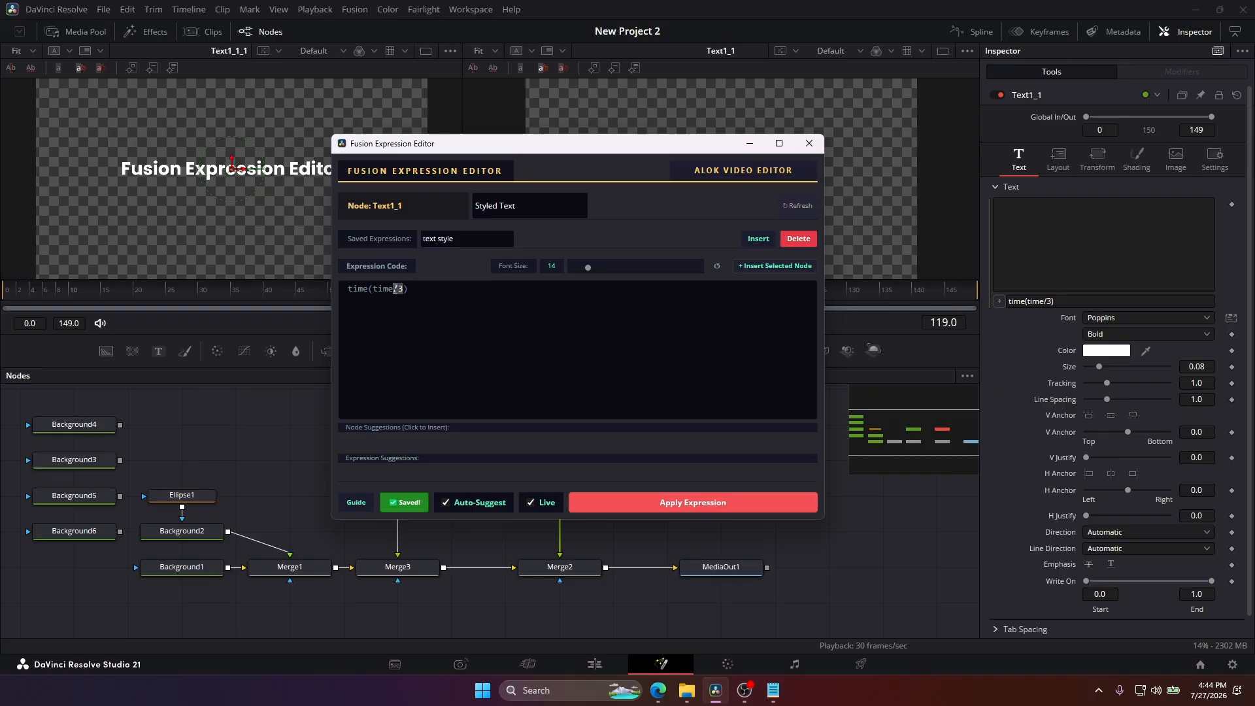
pyautogui.moveTo(404, 289); pyautogui.dragTo(369, 288)
pyautogui.press('BackSpace')
pyautogui.press('BackSpace')
pyautogui.write('(')
pyautogui.press('Return')
pyautogui.press('Return')
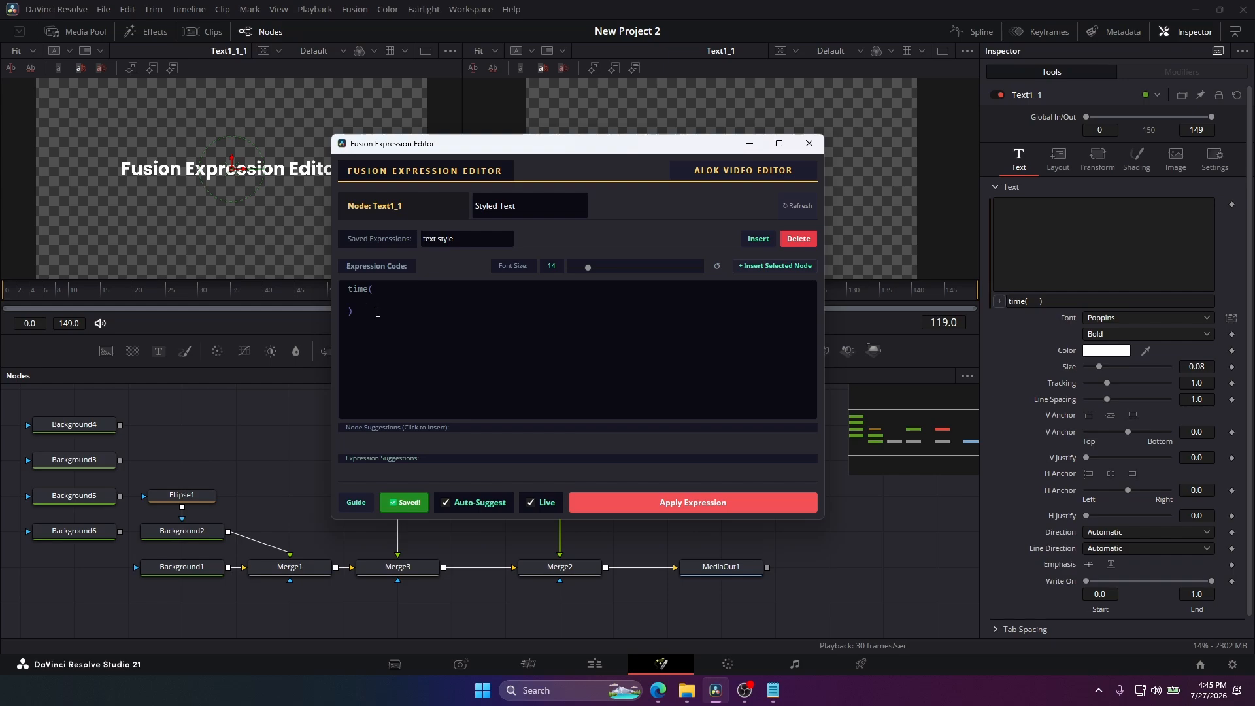
pyautogui.write('time/3')
pyautogui.moveTo(457, 538); pyautogui.dragTo(430, 602)
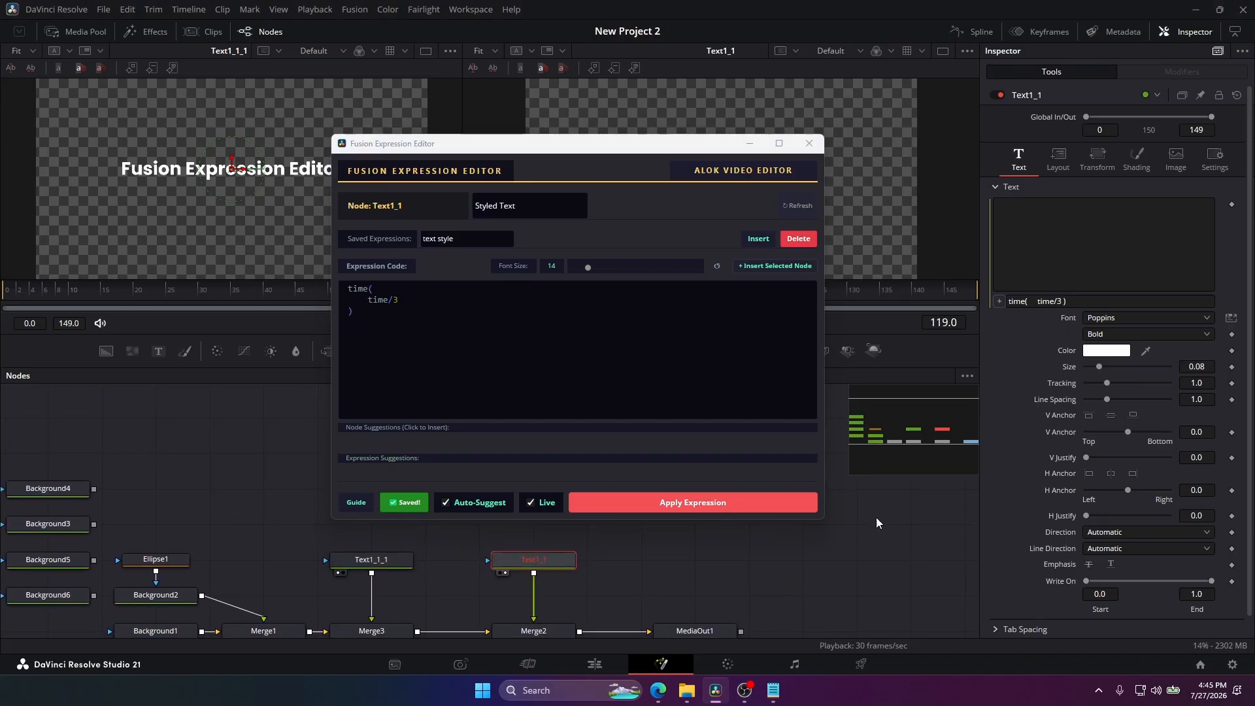
pyautogui.rightClick(1058, 397)
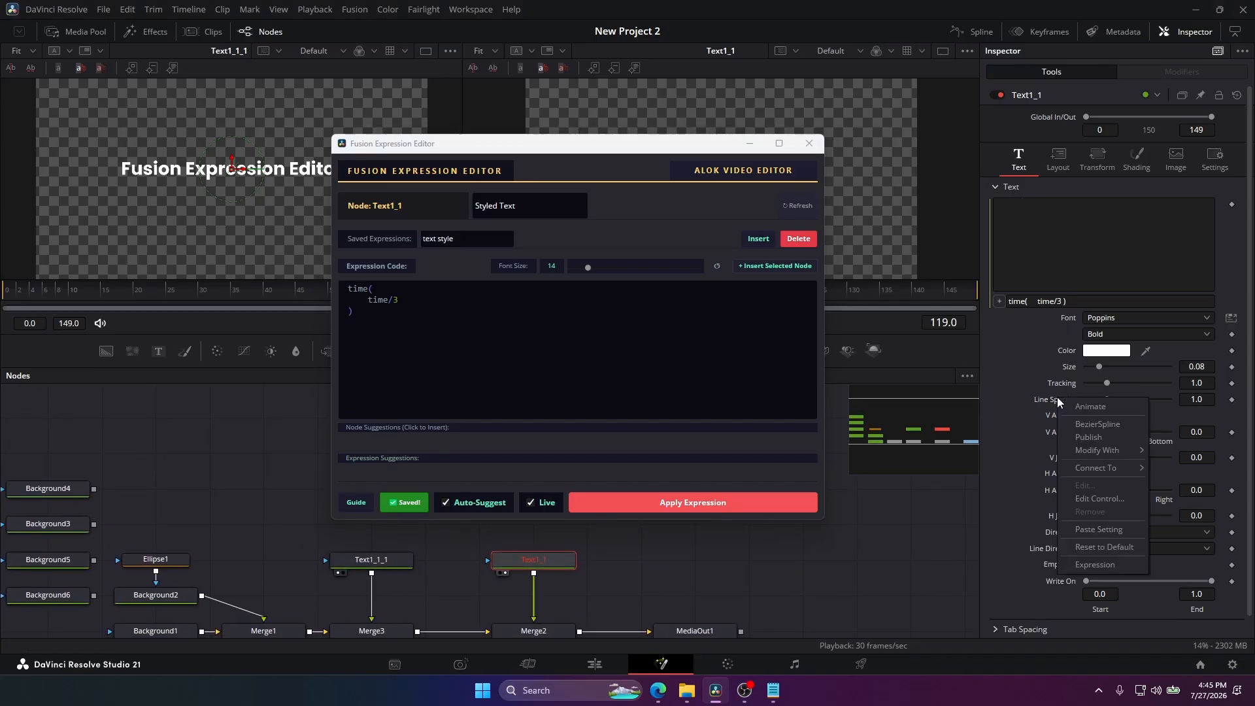
pyautogui.click(1079, 564)
pyautogui.hotkey('ctrl', 'z')
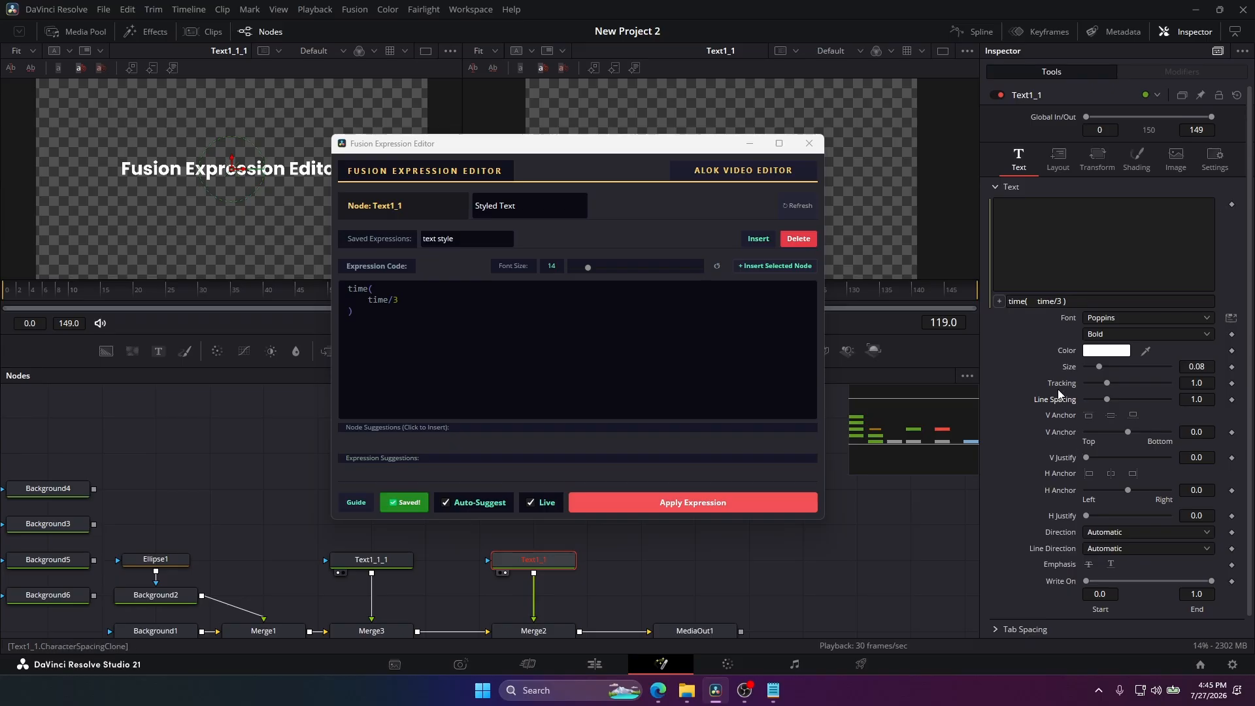
# Modify Text1_1's Line Spacing with Anim Curves and add an expression to the modifier's Scale.
pyautogui.rightClick(1059, 399)
pyautogui.click(1049, 447)
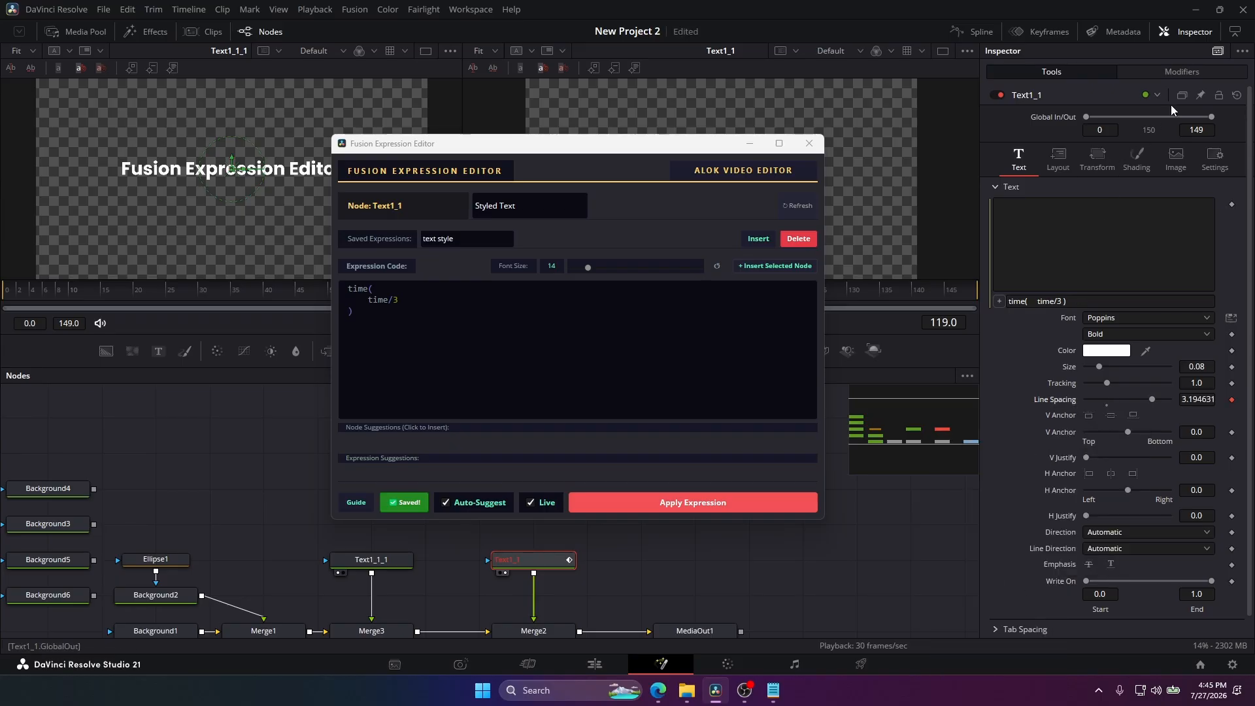
pyautogui.click(1183, 68)
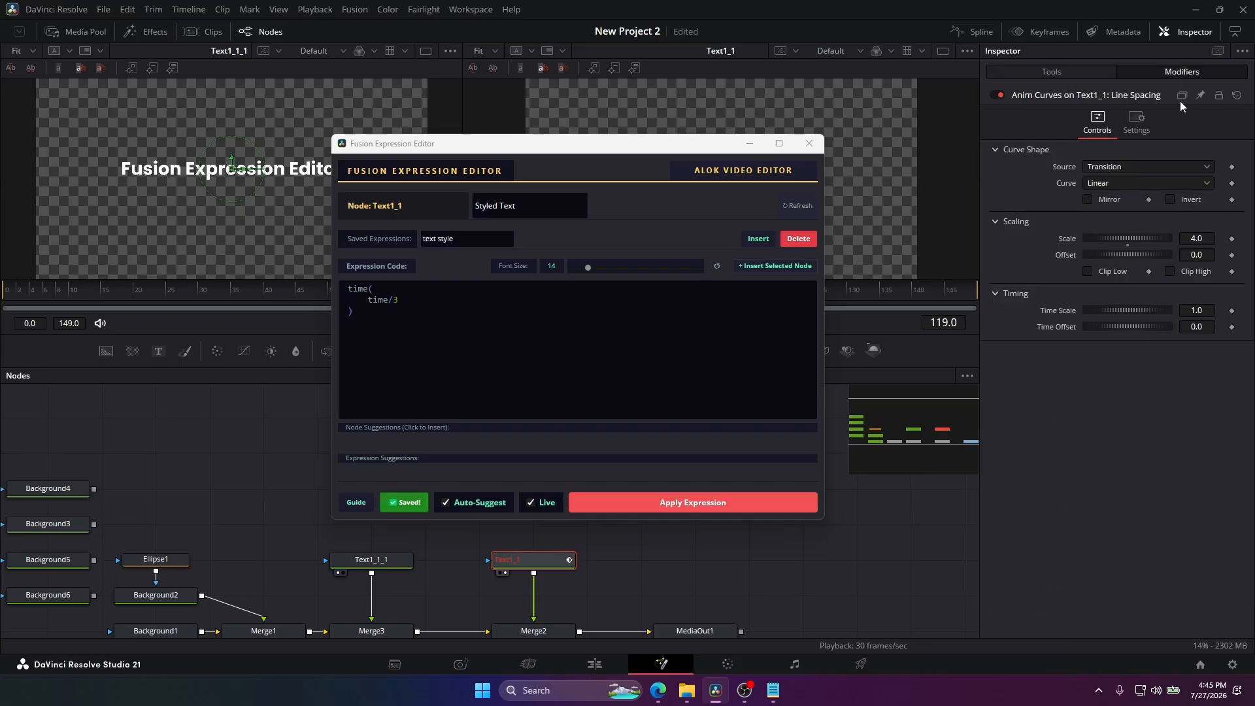
pyautogui.rightClick(1068, 237)
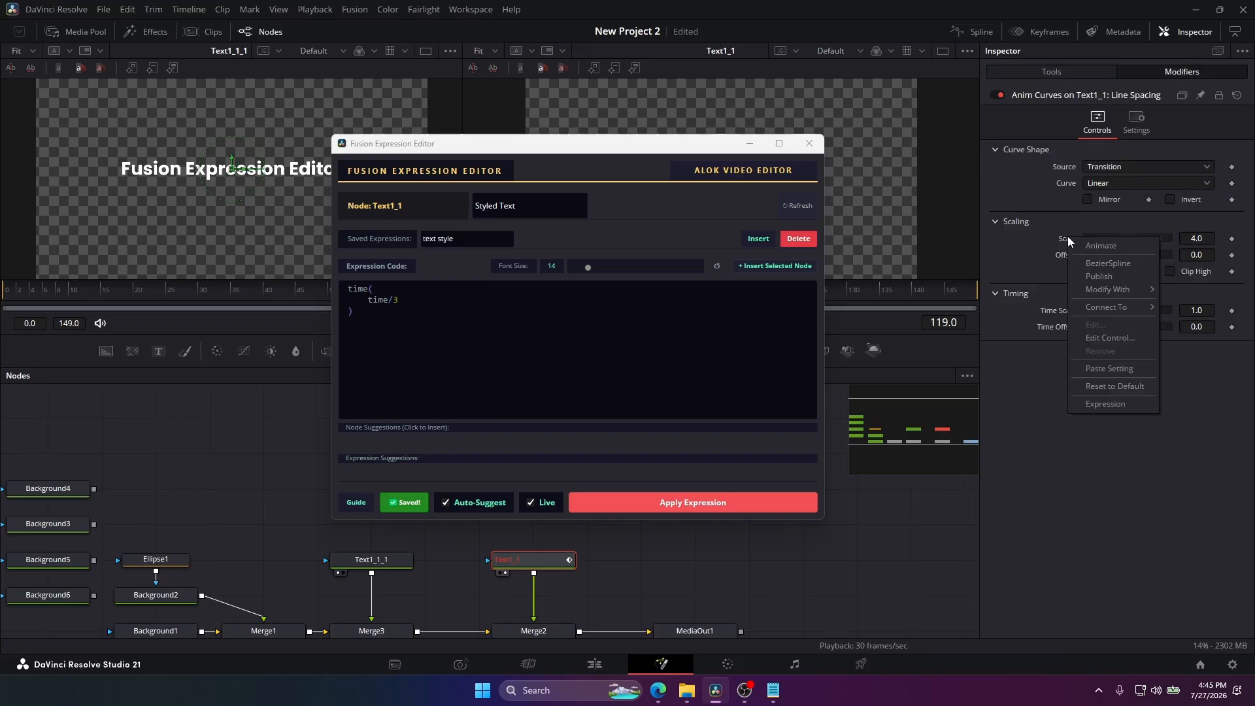
pyautogui.click(1105, 404)
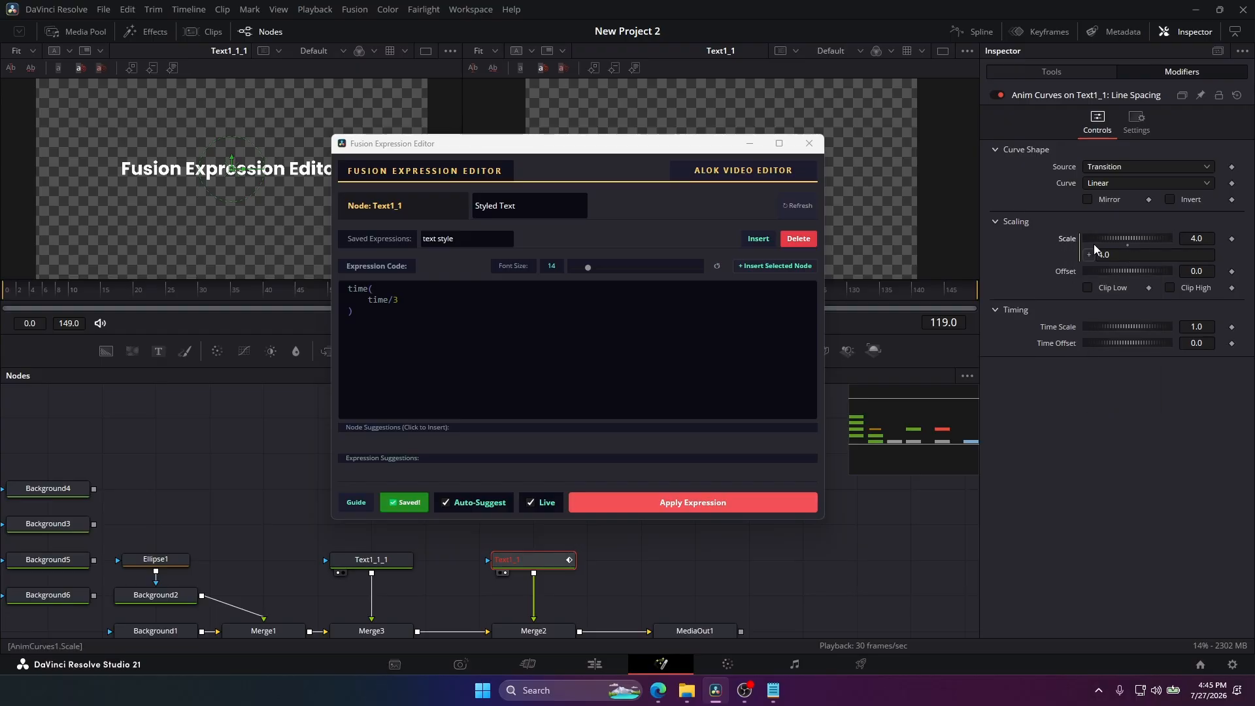
# Refresh the Fusion Expression Editor and choose AnimCurves1 > Scale as the parameter to edit.
pyautogui.click(792, 205)
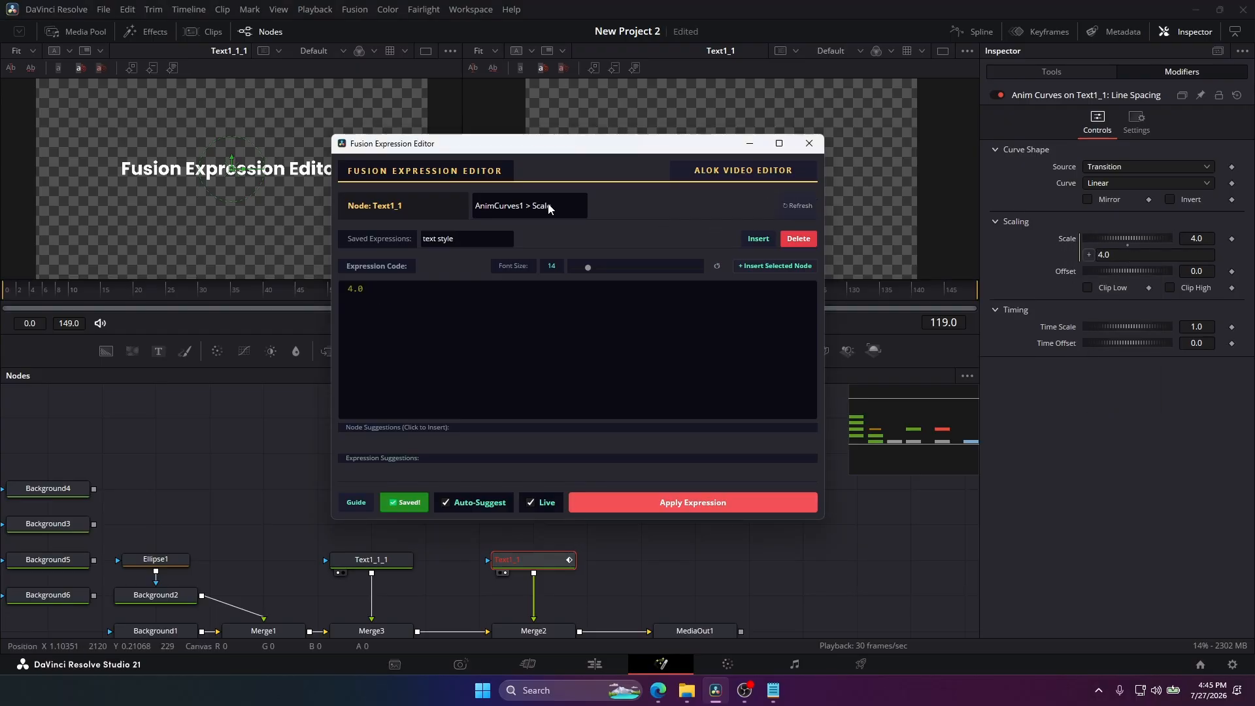
pyautogui.click(546, 205)
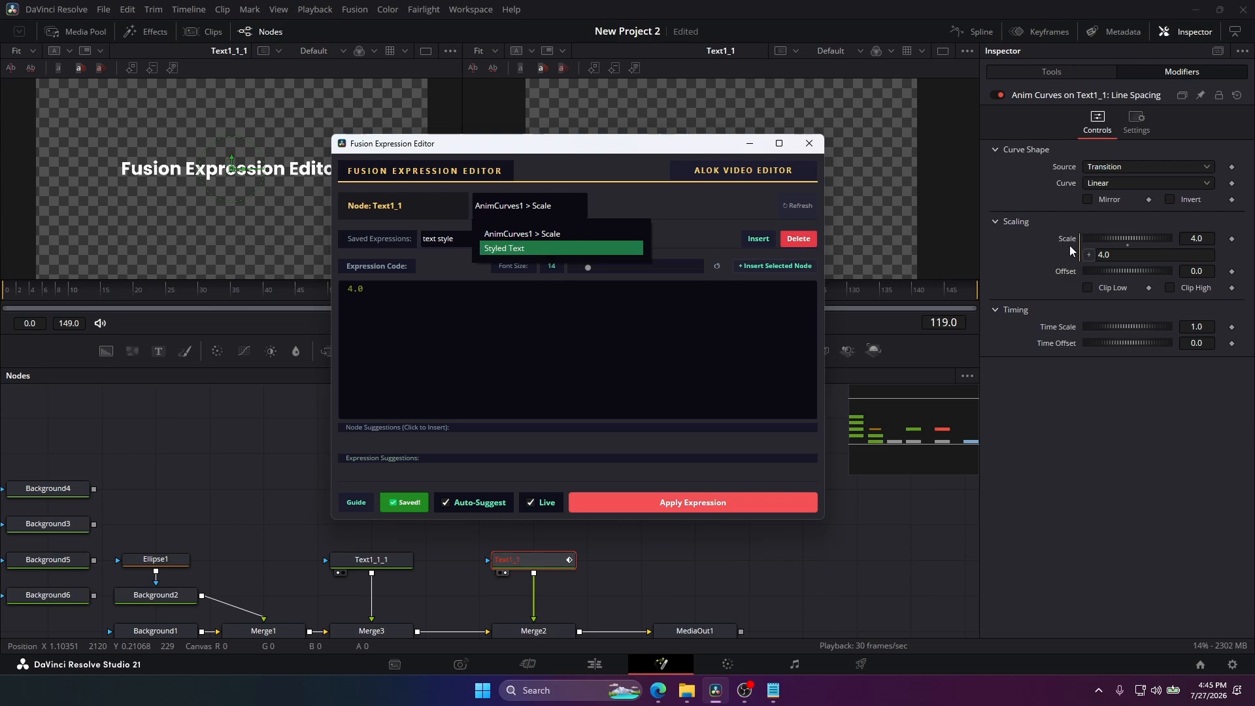
pyautogui.click(533, 233)
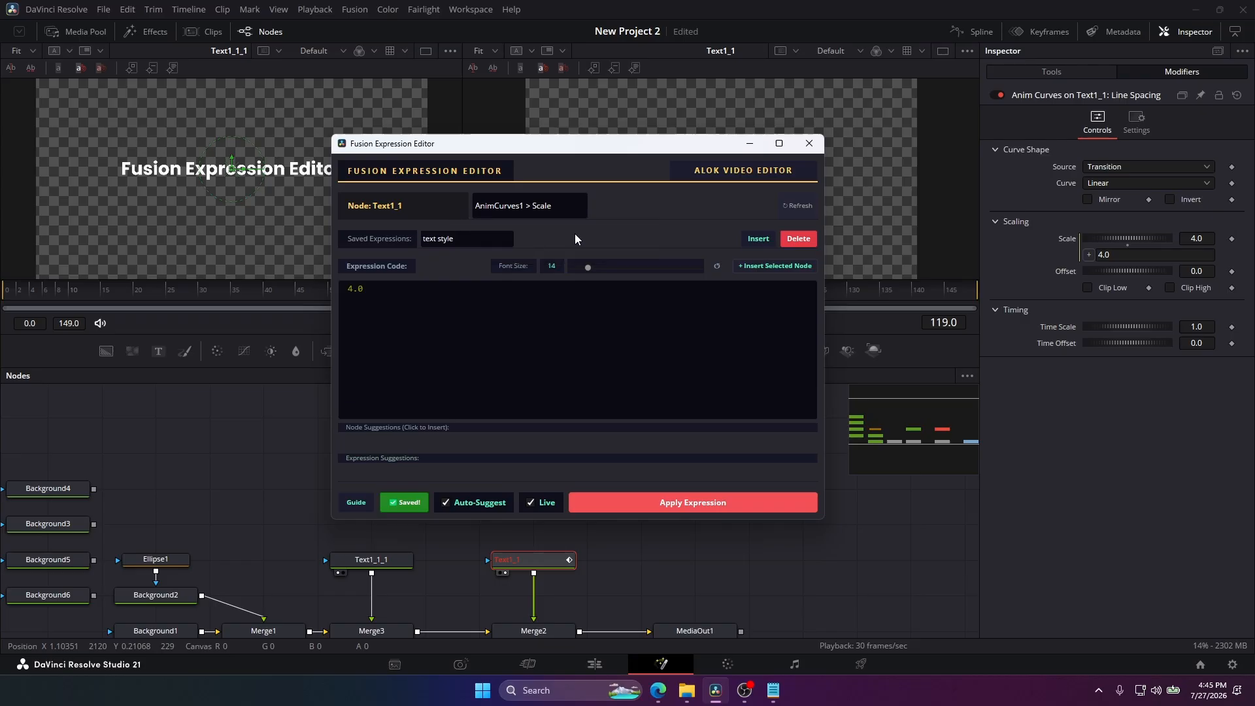
# Add an expression to the modifier's Offset, refresh the editor, and check its parameter list, keeping AnimCurves1 > Scale.
pyautogui.rightClick(1058, 276)
pyautogui.click(1084, 444)
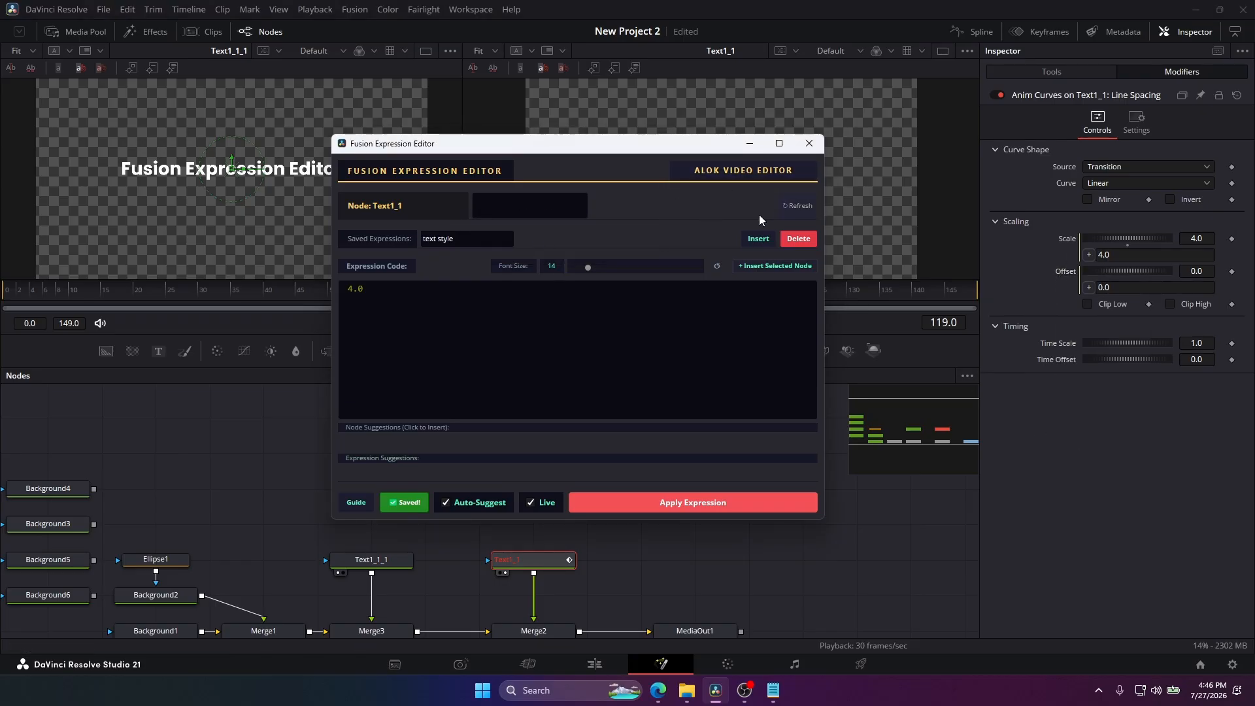
pyautogui.click(546, 202)
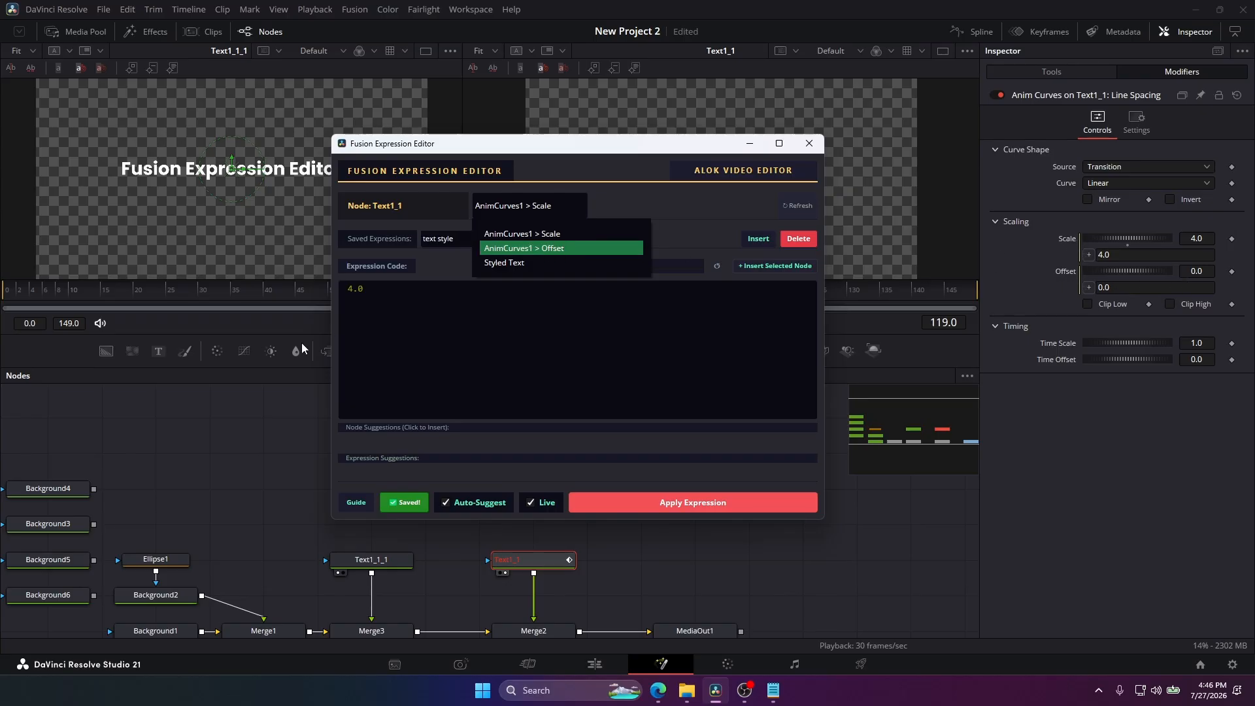
pyautogui.click(672, 261)
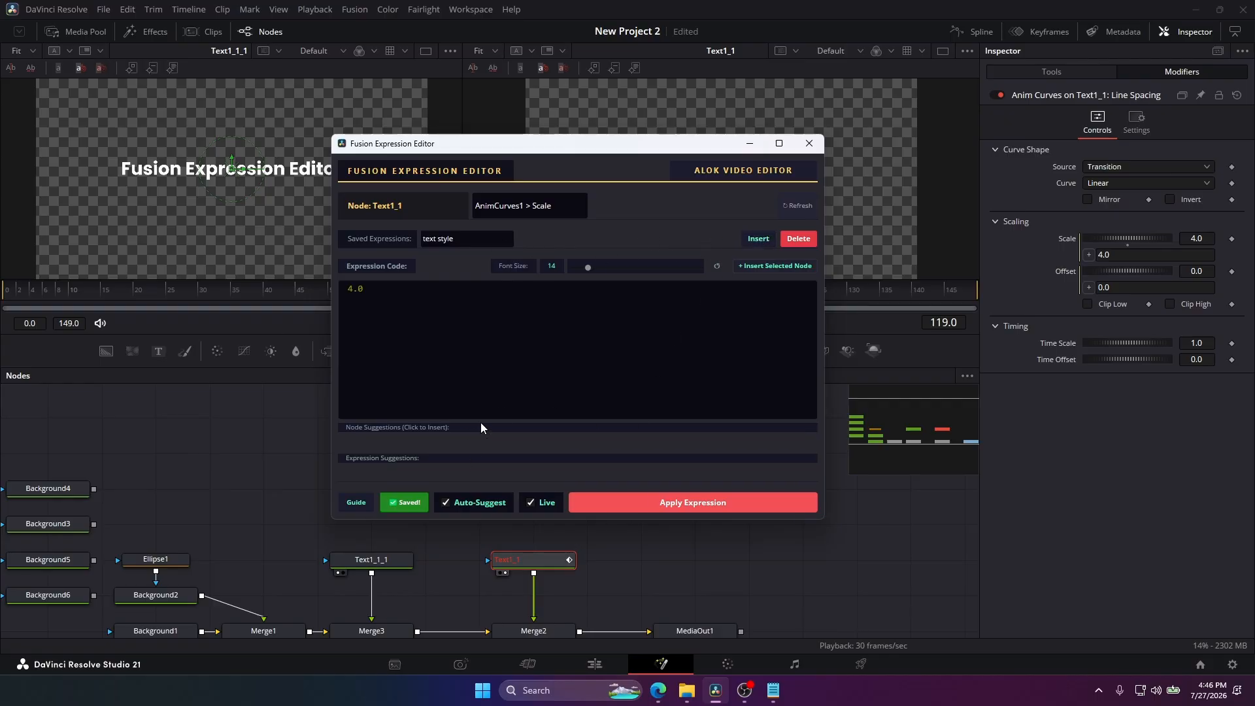
# Switch to Notepad, add the comment line -- time to Expressions Guide.txt, and return to the Fusion Expression Editor.
pyautogui.click(774, 691)
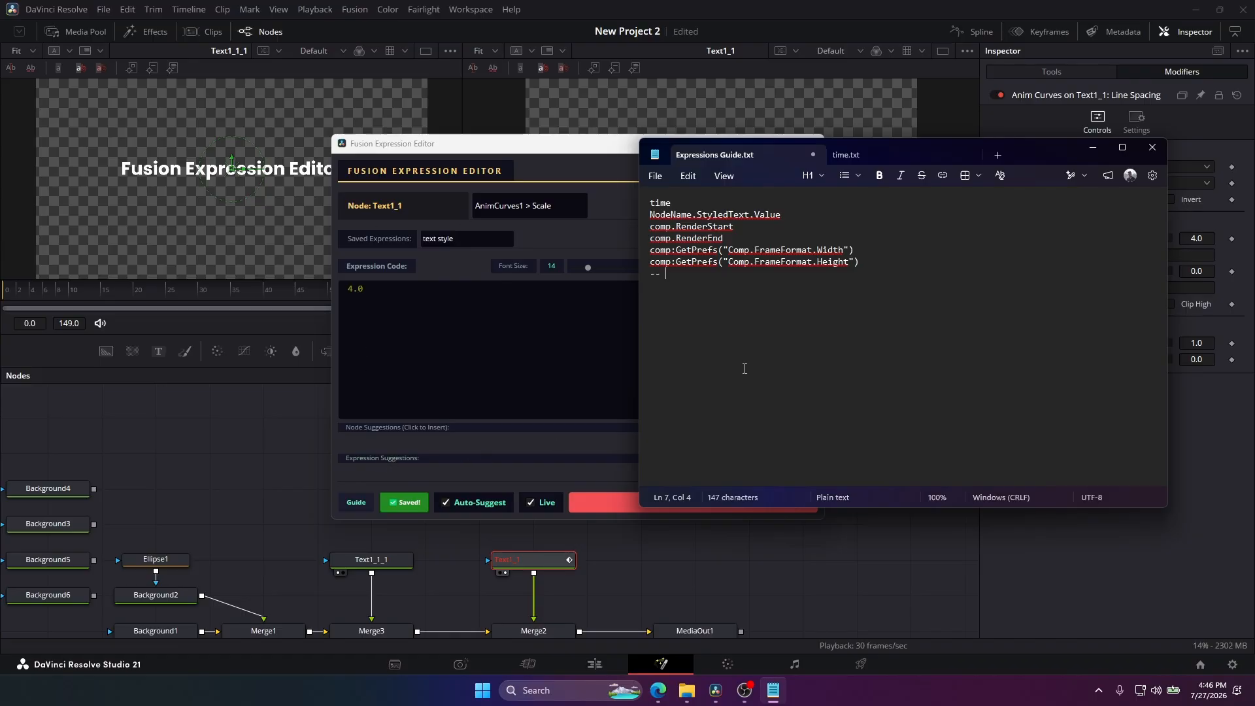
pyautogui.write('time')
pyautogui.click(602, 205)
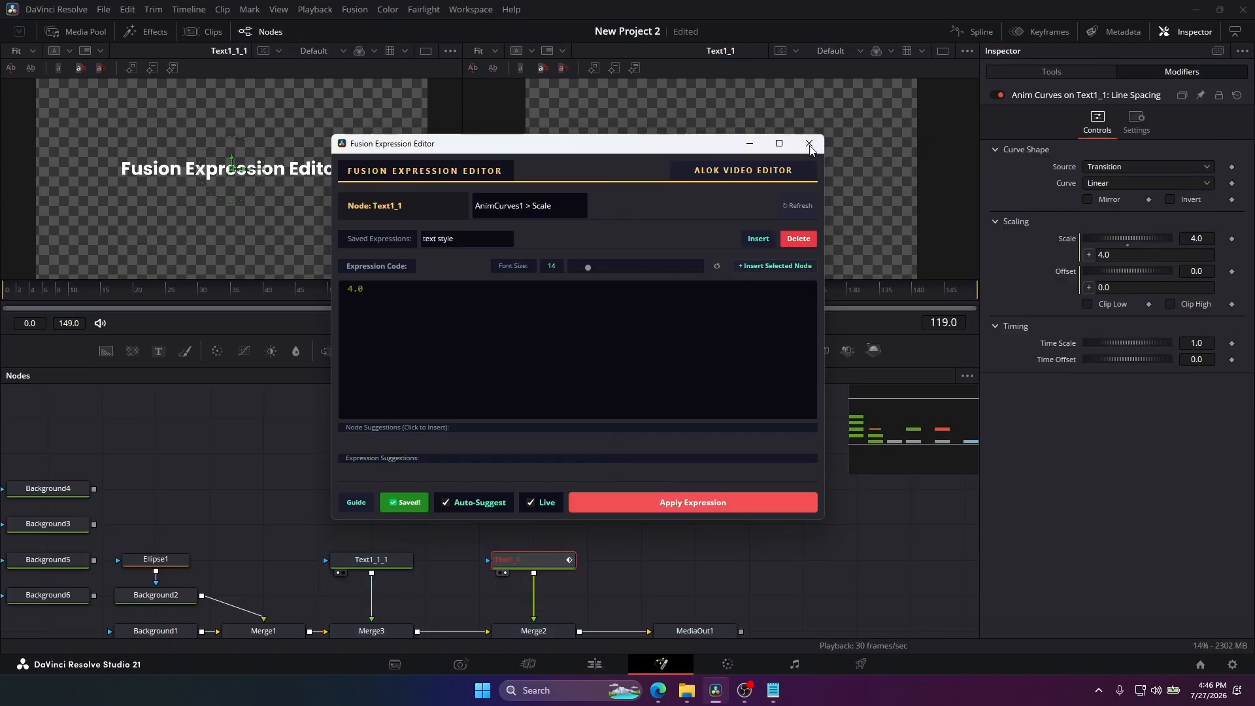
# Close the Fusion Expression Editor and launch its script again.
pyautogui.click(743, 181)
pyautogui.click(472, 10)
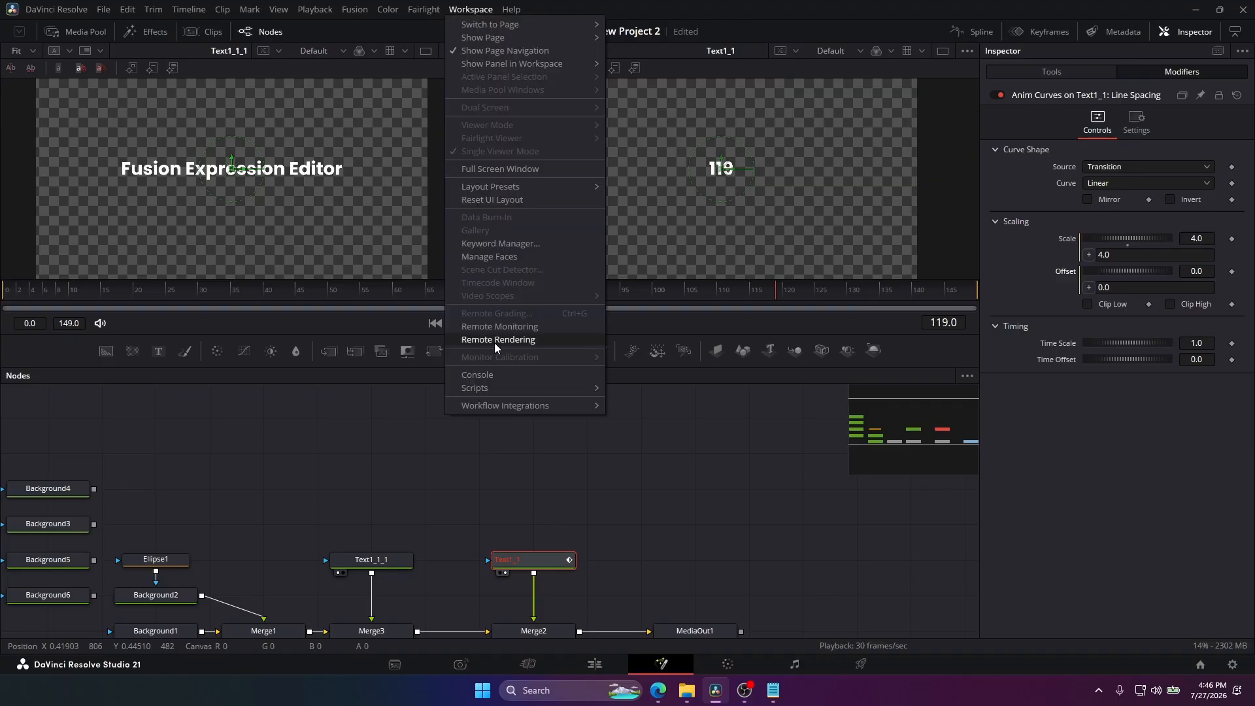
pyautogui.moveTo(501, 387)
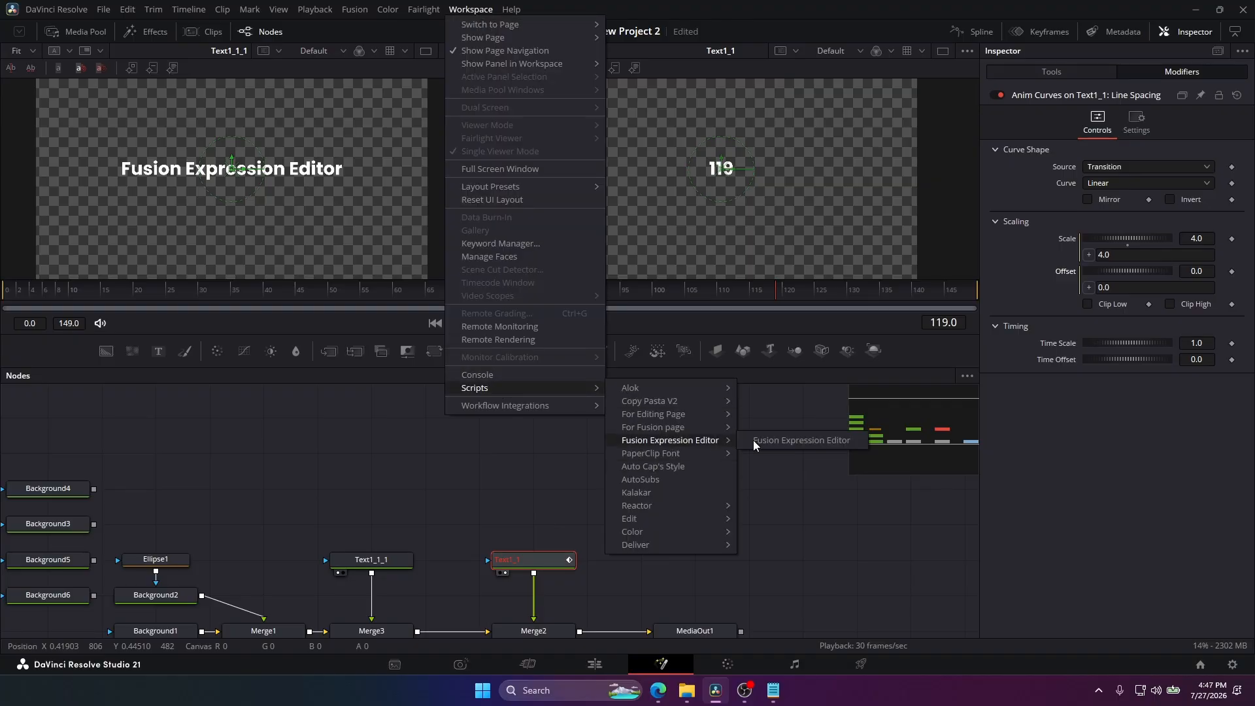
pyautogui.click(775, 434)
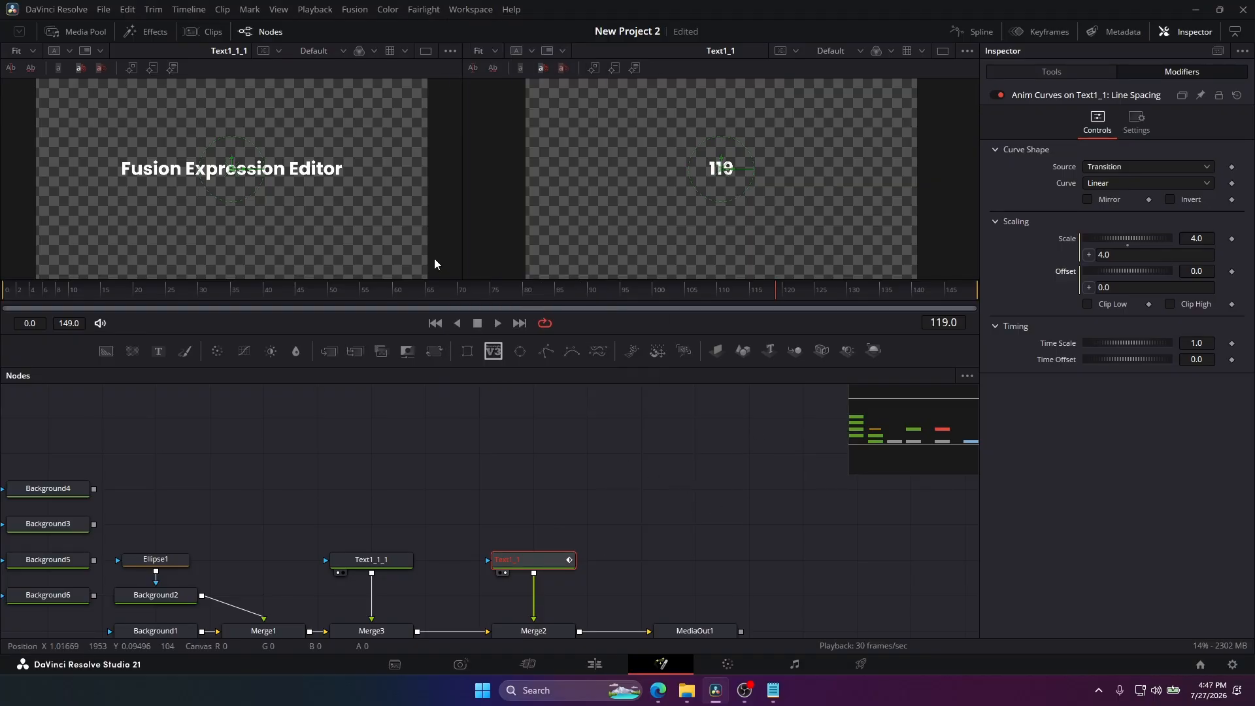
# Append time to the Scale expression, add a new line at the end of Expressions Guide.txt in Notepad, and return to the editor.
pyautogui.write('time')
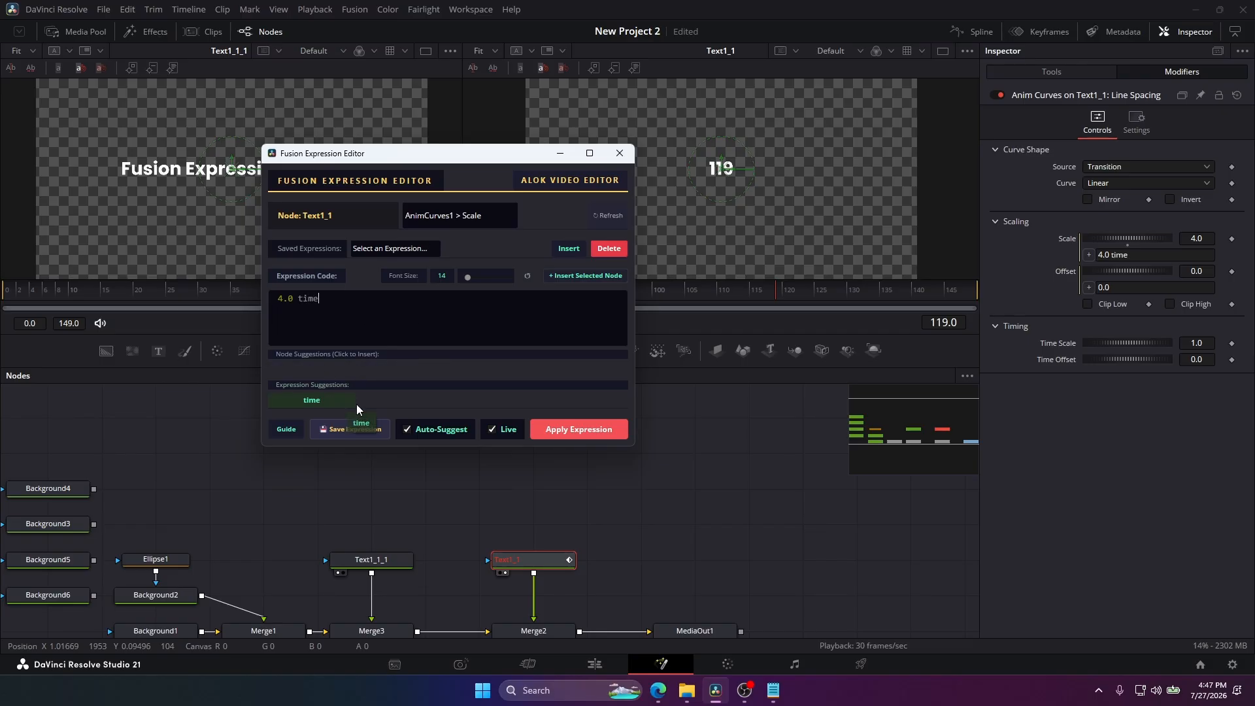
pyautogui.click(773, 691)
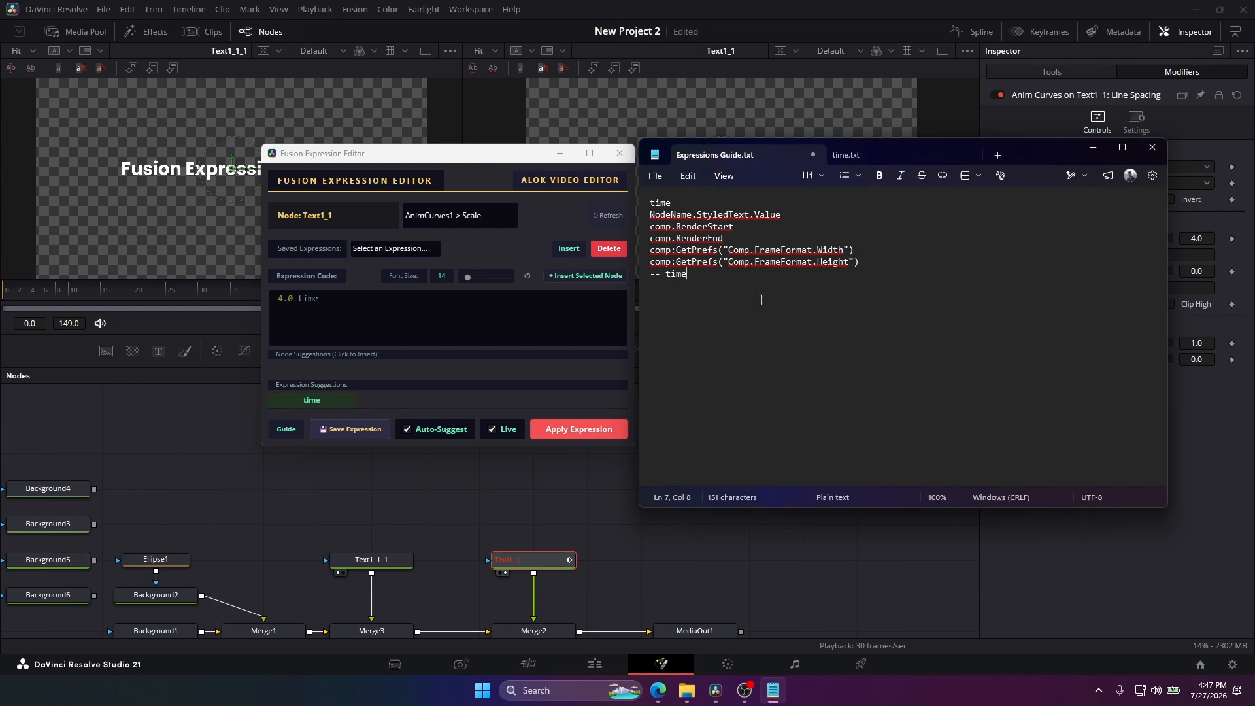
pyautogui.press('Return')
pyautogui.click(490, 383)
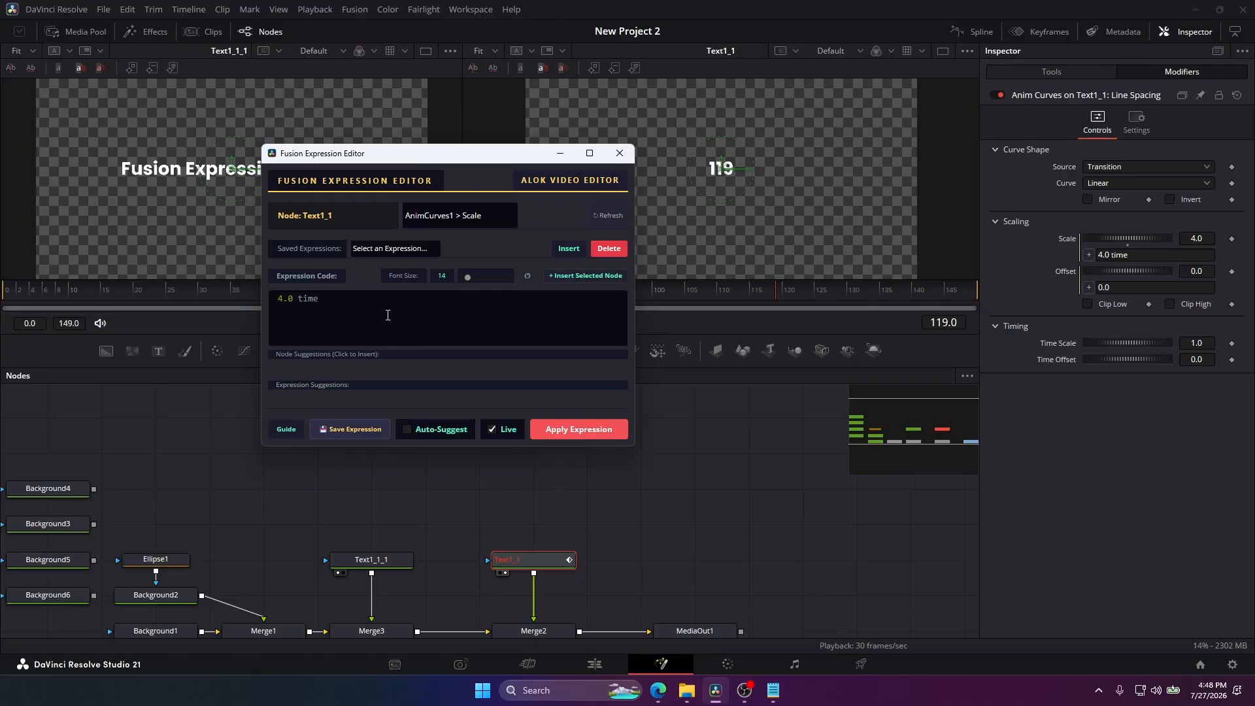
# Try short letter combinations after 4.0 time with Auto-Suggest off, turn Auto-Suggest on, and remove the test letters.
pyautogui.write('ti')
pyautogui.press('BackSpace')
pyautogui.press('BackSpace')
pyautogui.write('tl')
pyautogui.press('BackSpace')
pyautogui.press('BackSpace')
pyautogui.write('el')
pyautogui.click(450, 431)
pyautogui.press('BackSpace')
pyautogui.press('BackSpace')
# Delete the saved expression "text style" and check the list of saved expressions.
pyautogui.click(413, 249)
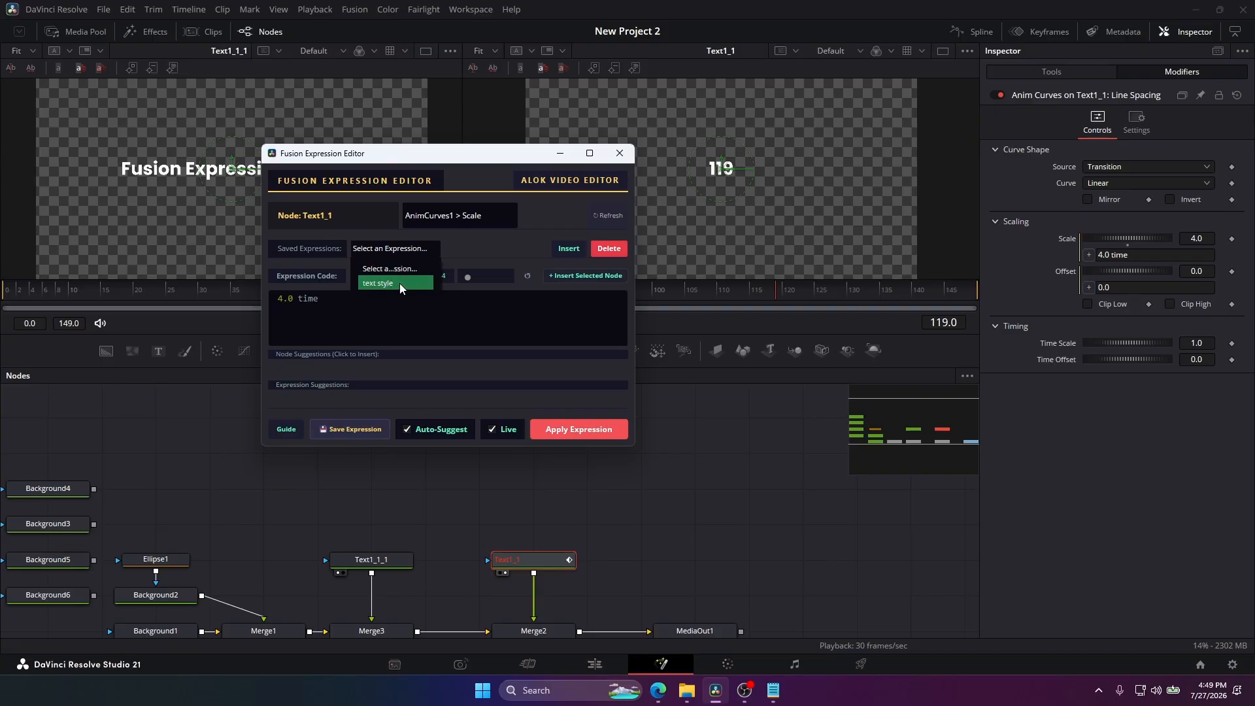
pyautogui.click(608, 249)
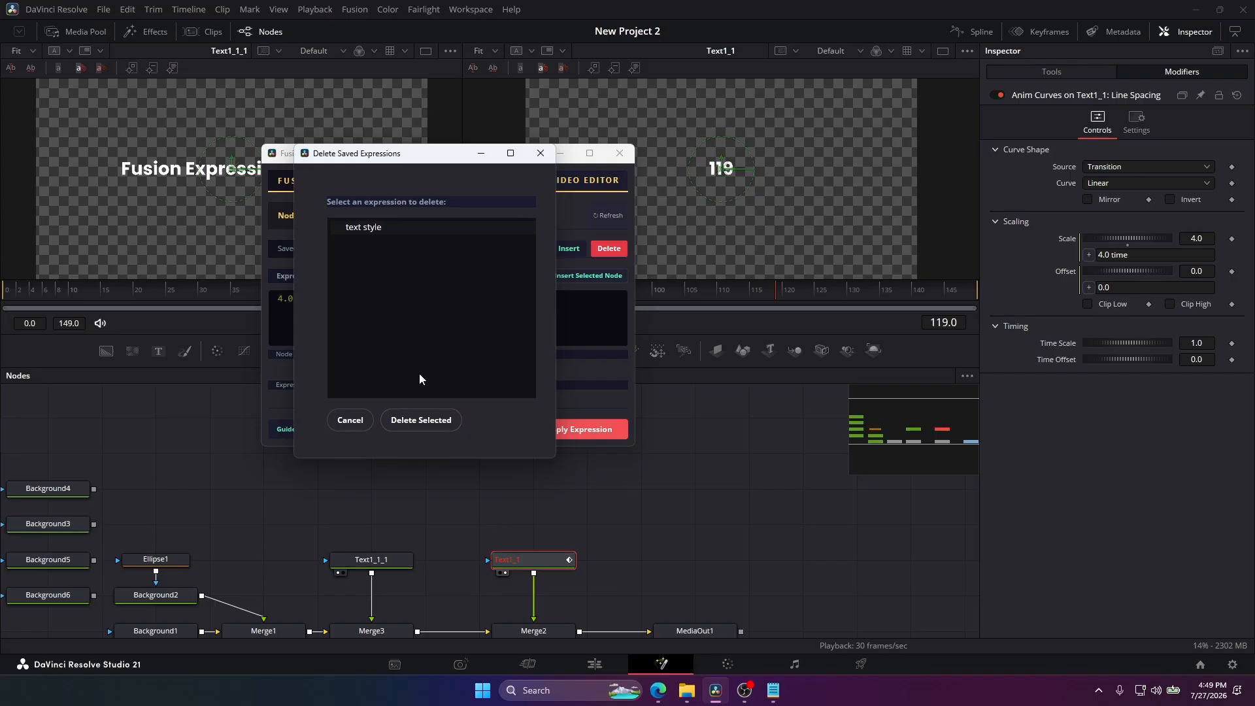
pyautogui.click(412, 424)
pyautogui.click(350, 420)
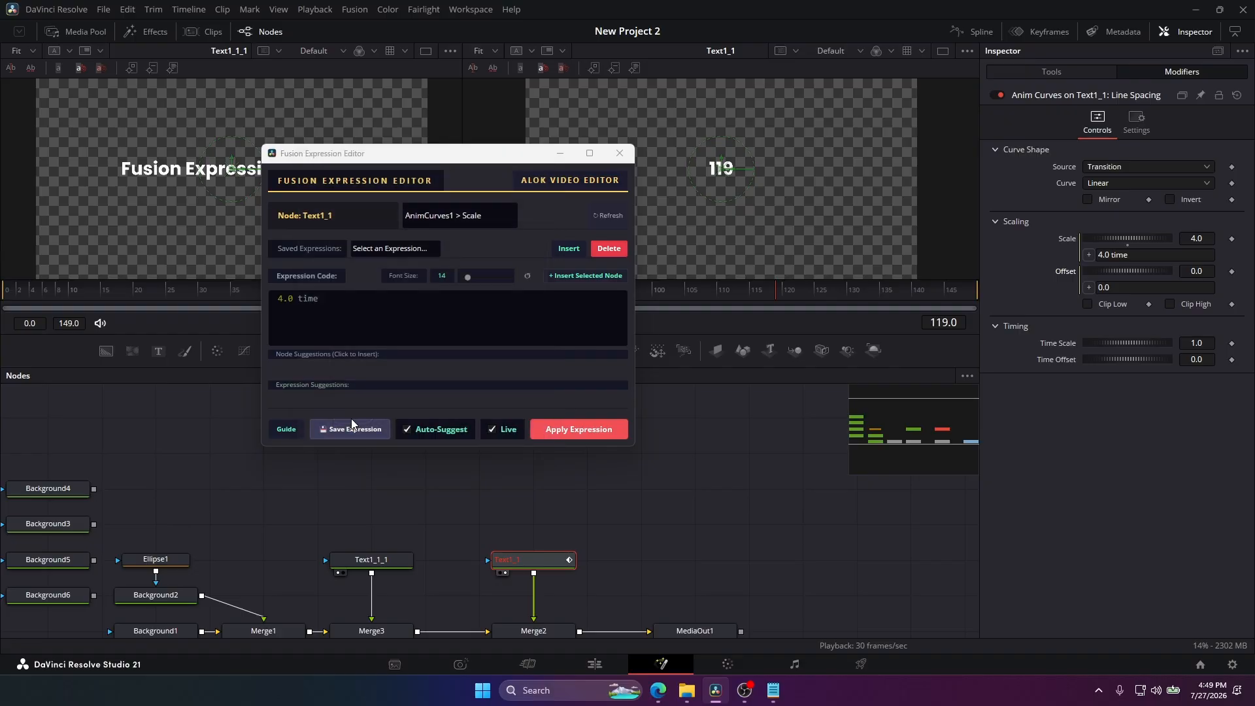
pyautogui.click(392, 248)
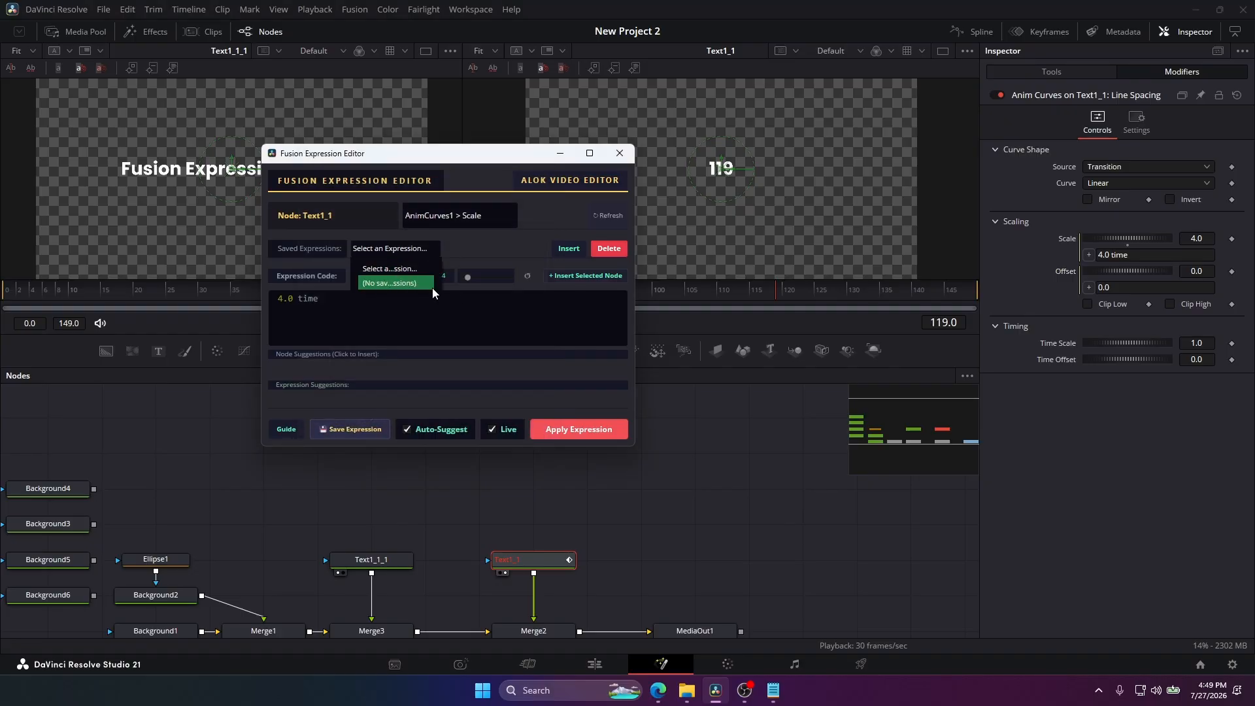
pyautogui.click(469, 252)
# Set the code font size to 12, turn on Live, and append fdfd test text to the Scale expression.
pyautogui.moveTo(470, 280)
pyautogui.mouseDown()
pyautogui.moveTo(489, 277)
pyautogui.moveTo(465, 273)
pyautogui.mouseUp()
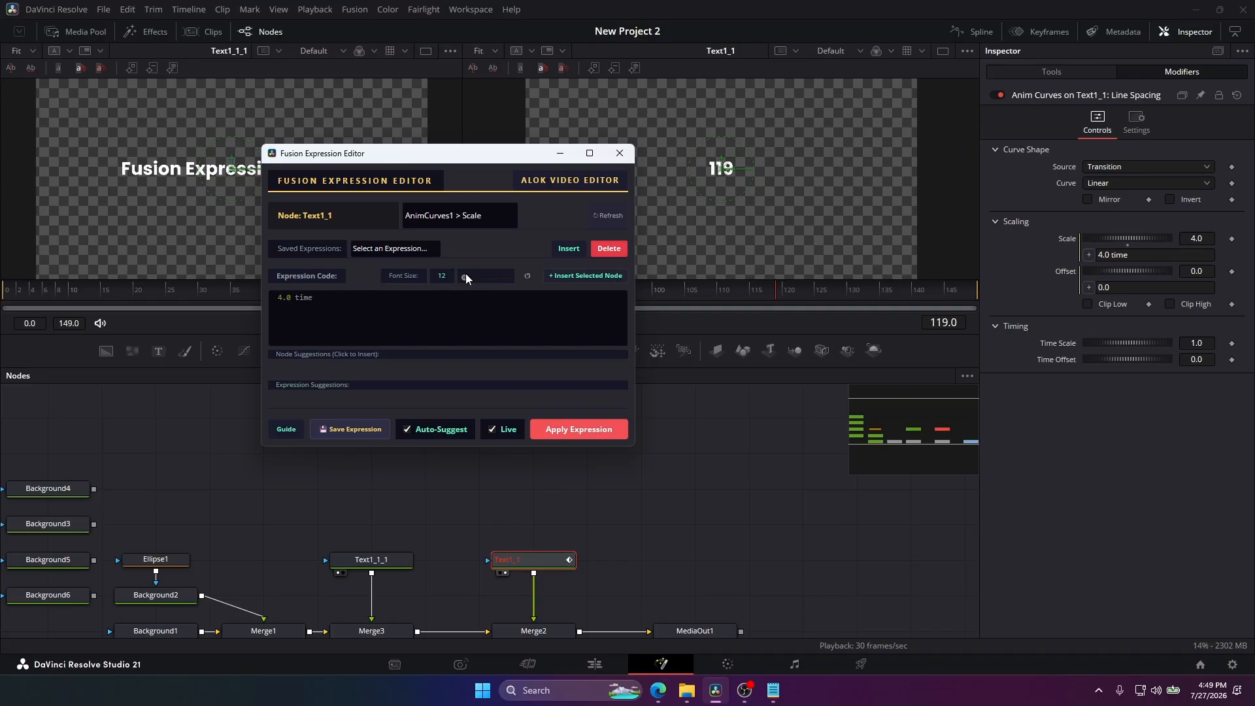
pyautogui.click(496, 429)
pyautogui.write('fdfdfdfdfdfdffdfdf')
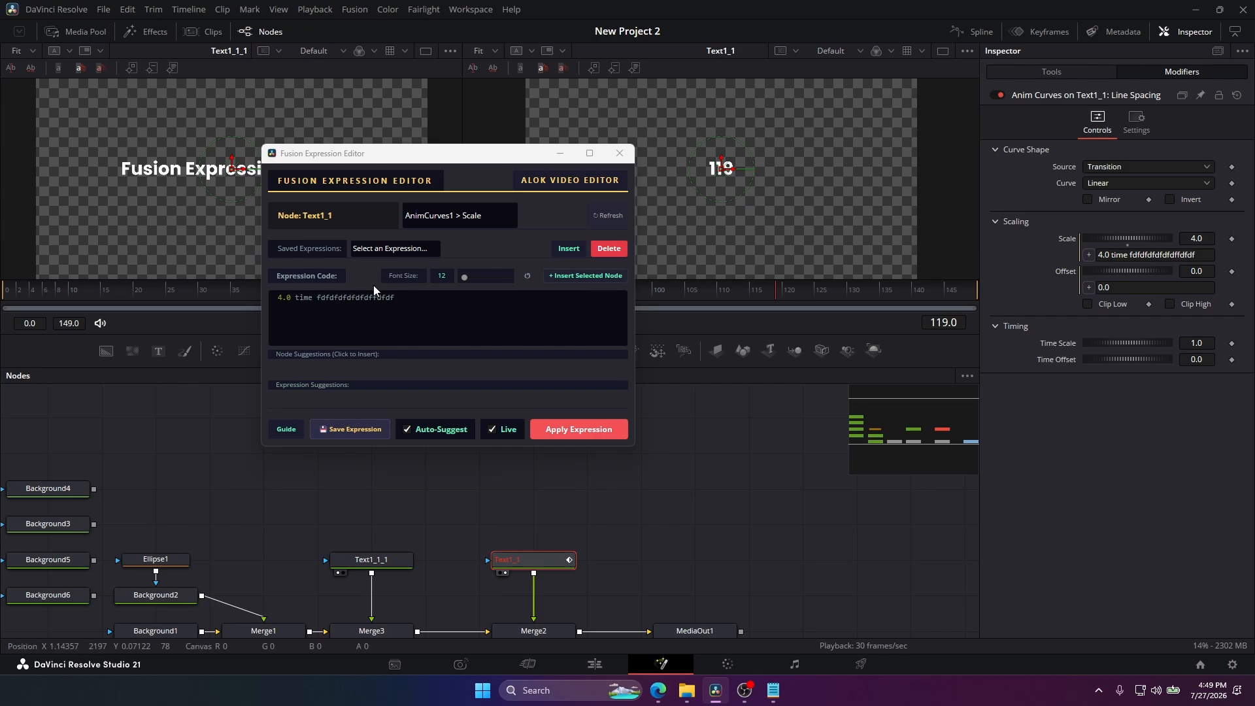
pyautogui.click(404, 323)
pyautogui.write('fdfdfd')
# Turn off Live, add more test text, replace the whole expression with fdfdfdffdff, and turn Live back on.
pyautogui.click(497, 430)
pyautogui.click(512, 331)
pyautogui.write('fdfdfdfdfdfdfdfdf')
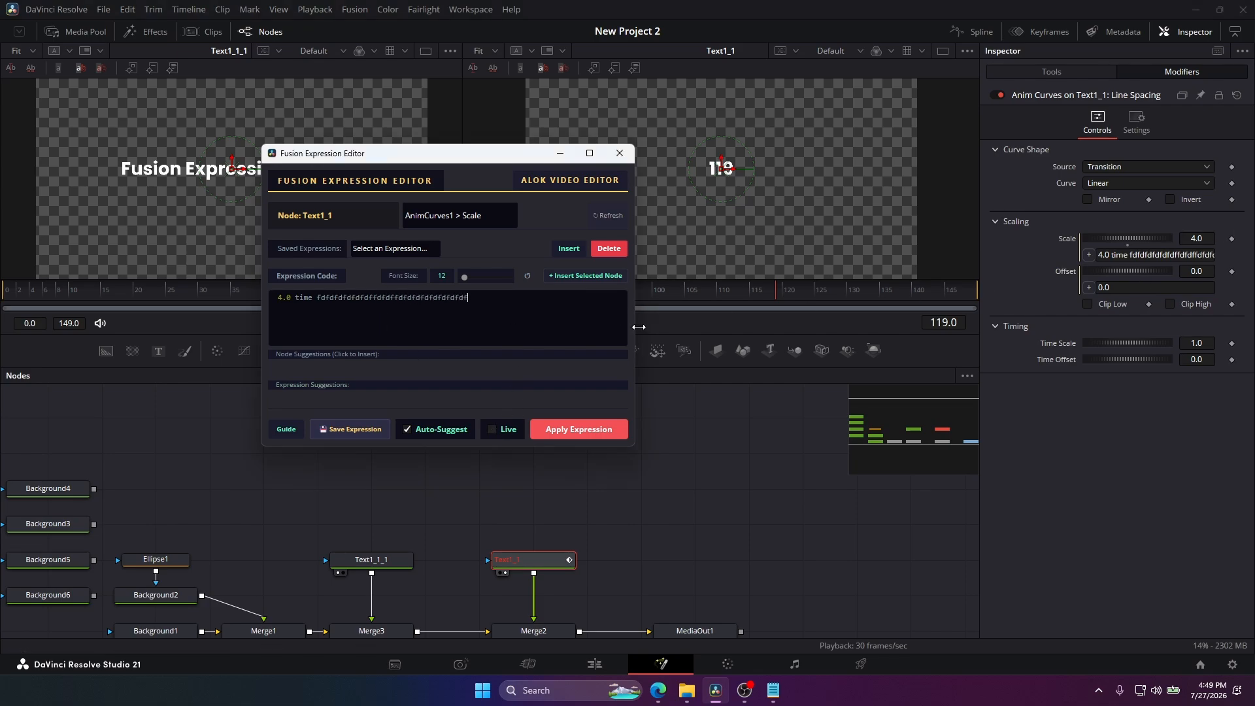
pyautogui.hotkey('ctrl', 'a')
pyautogui.write('fdfdfd')
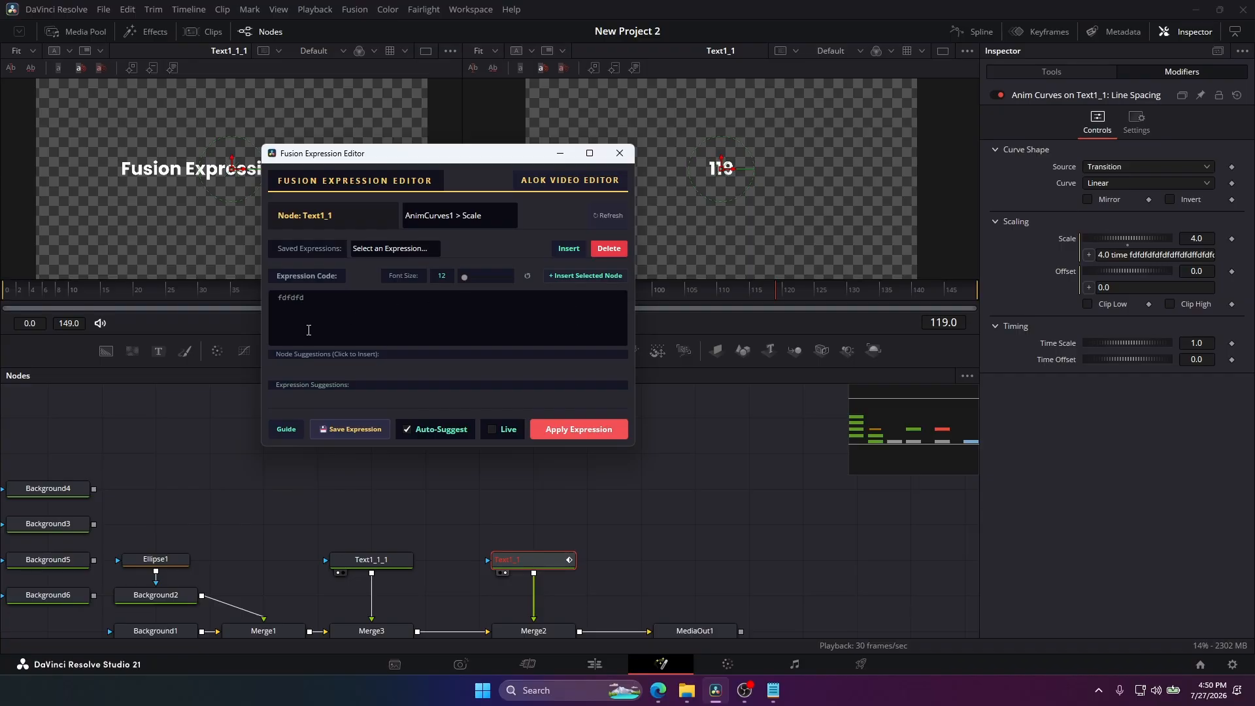
pyautogui.write('ffdff')
pyautogui.click(492, 430)
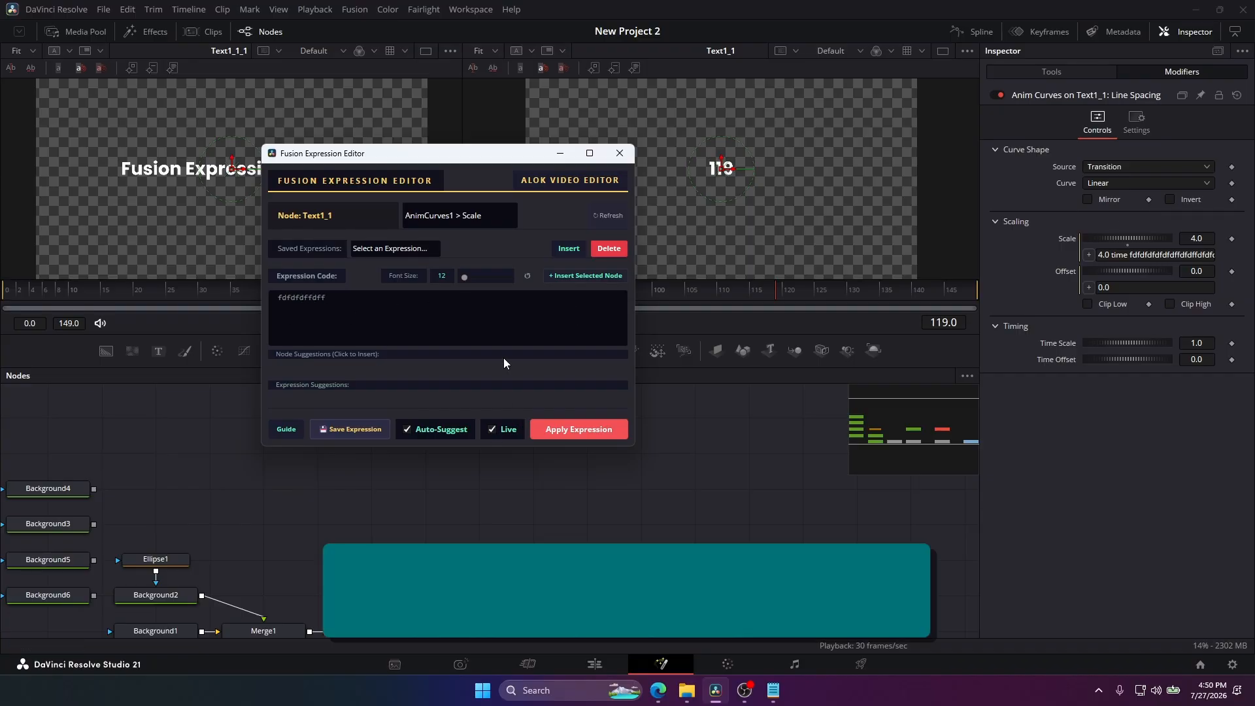